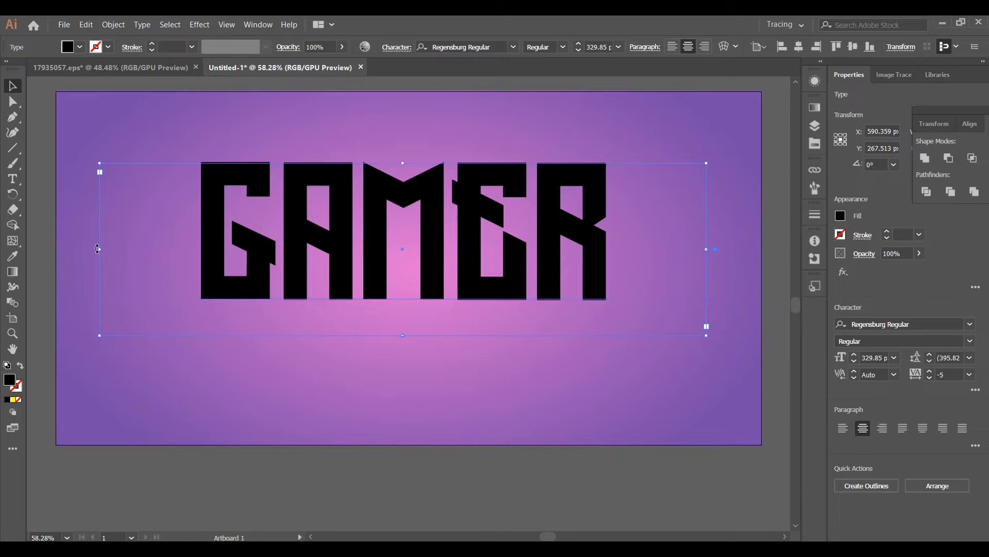
# Shrink the GAMER text frame to fit closely around the letters and centre it on the artboard
pyautogui.moveTo(99, 248); pyautogui.dragTo(262, 296)
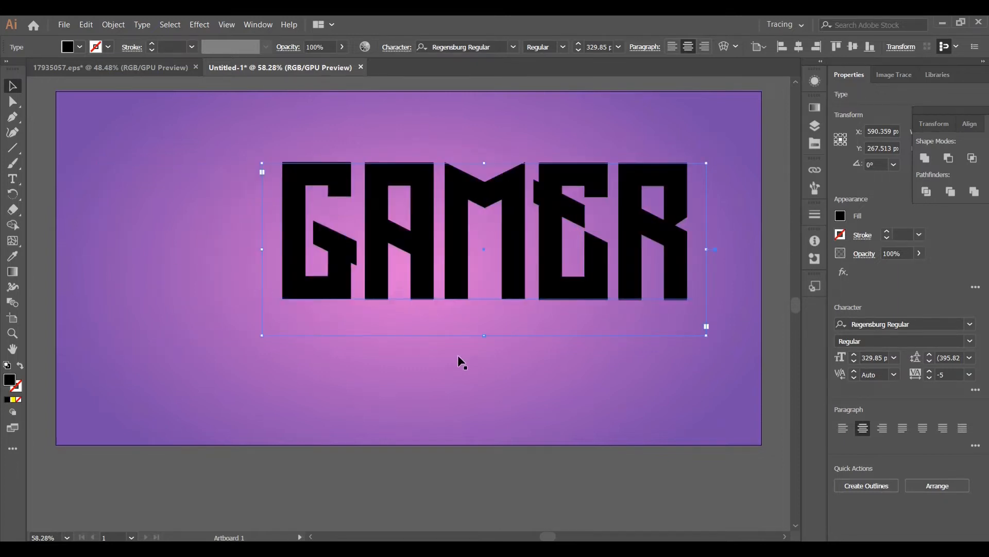
pyautogui.moveTo(485, 334); pyautogui.dragTo(483, 303)
pyautogui.moveTo(484, 231); pyautogui.dragTo(404, 264)
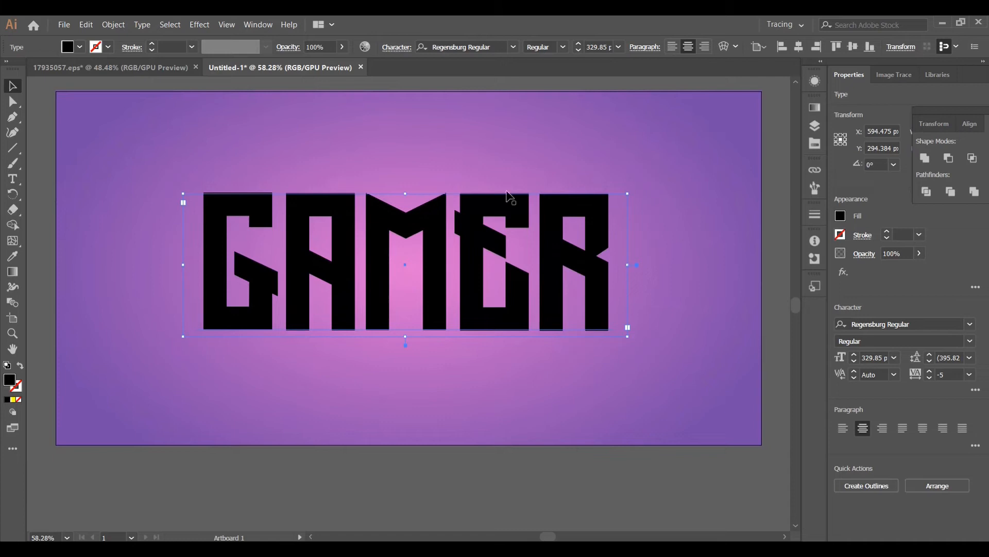
# Review the GAMER text's font, tracking and font size in the character settings
pyautogui.click(396, 47)
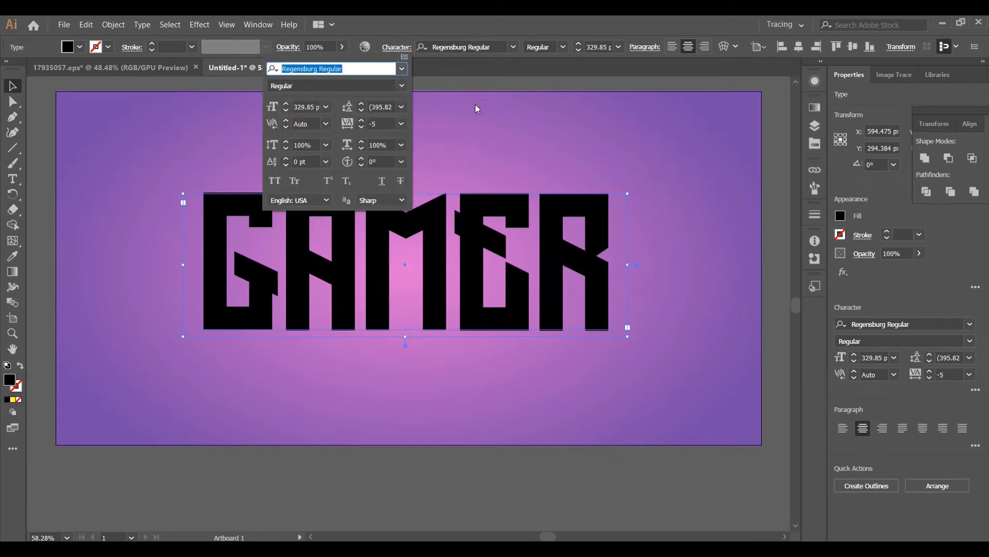
pyautogui.click(380, 127)
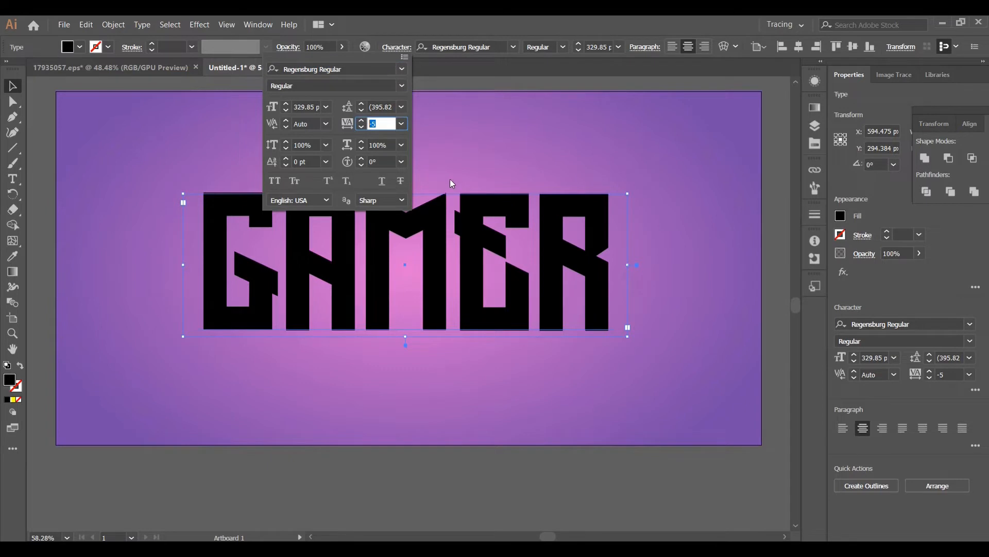
pyautogui.click(320, 108)
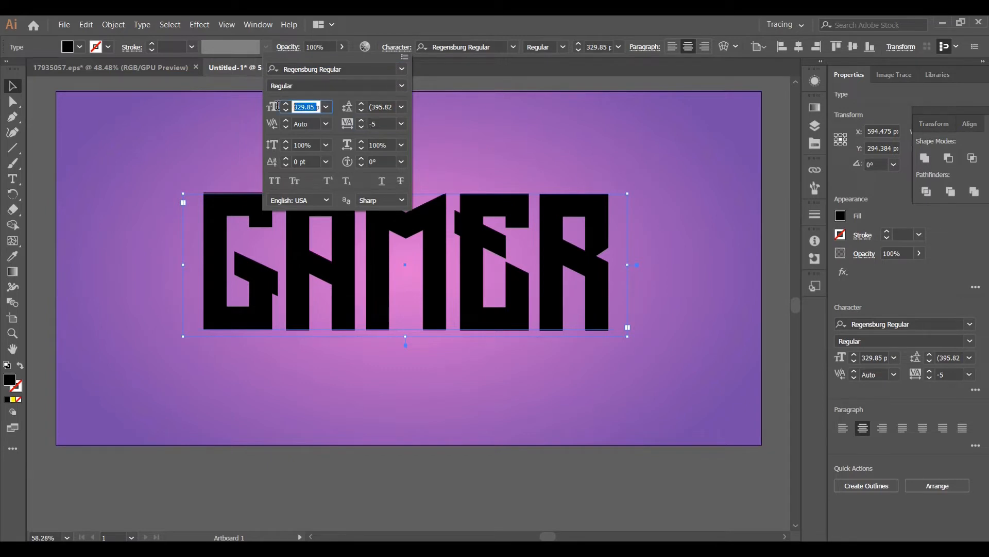
pyautogui.click(630, 15)
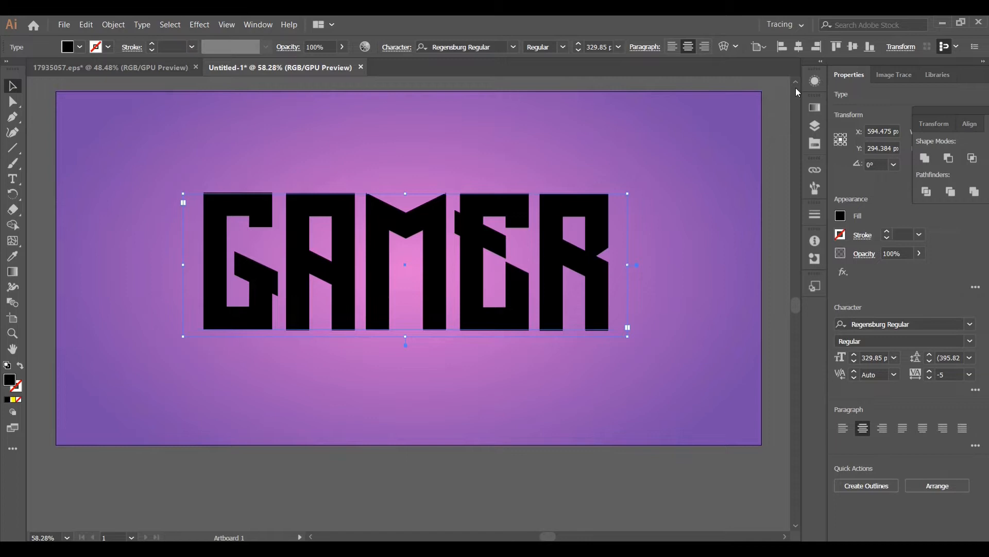
# Apply an Offset Path effect of -3.127 px with Miter joins to the GAMER text
pyautogui.click(815, 81)
pyautogui.click(728, 112)
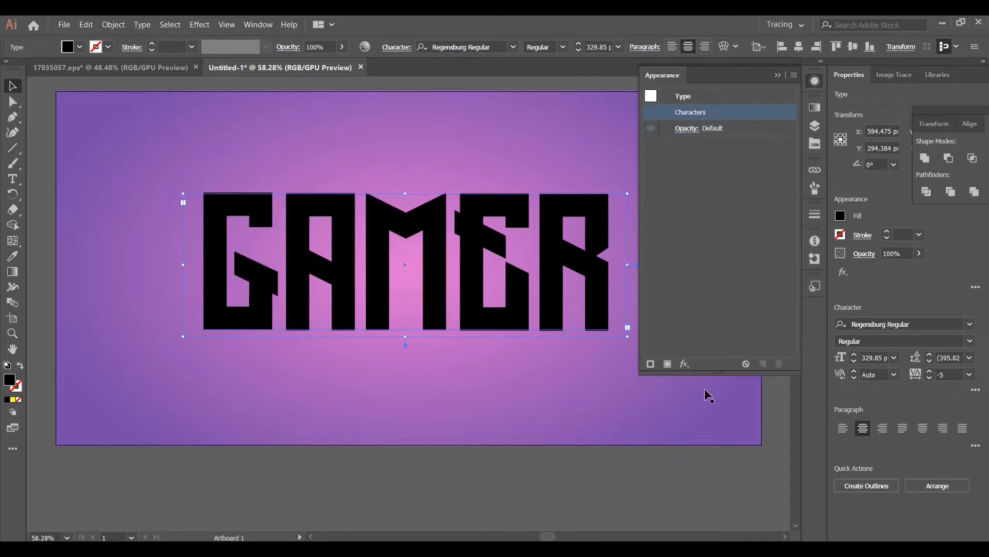
pyautogui.click(685, 364)
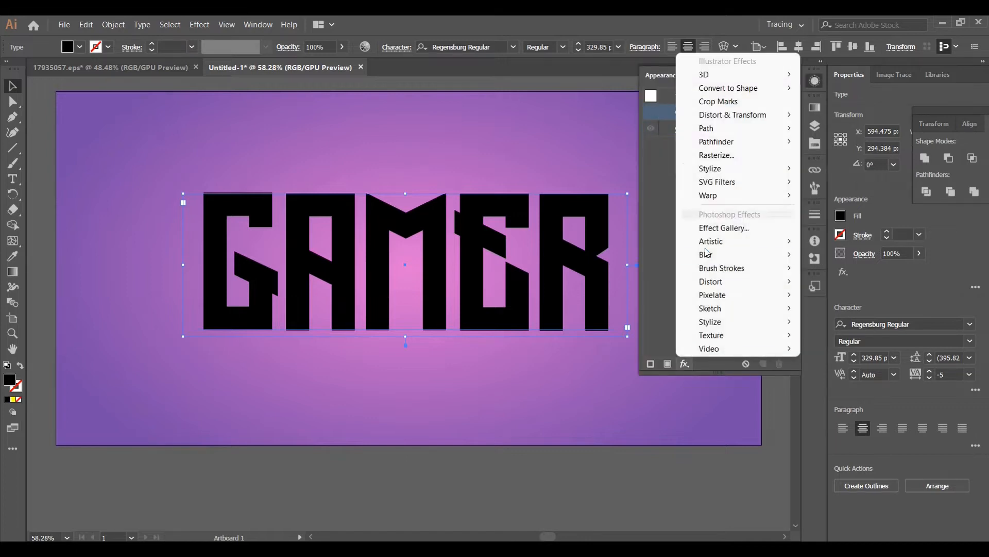
pyautogui.moveTo(741, 127)
pyautogui.click(876, 128)
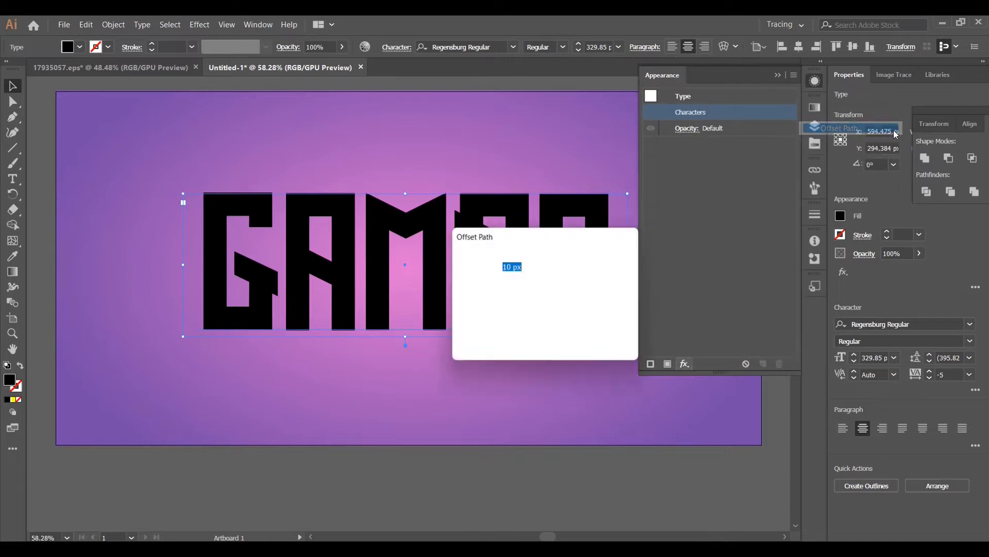
pyautogui.press('BackSpace')
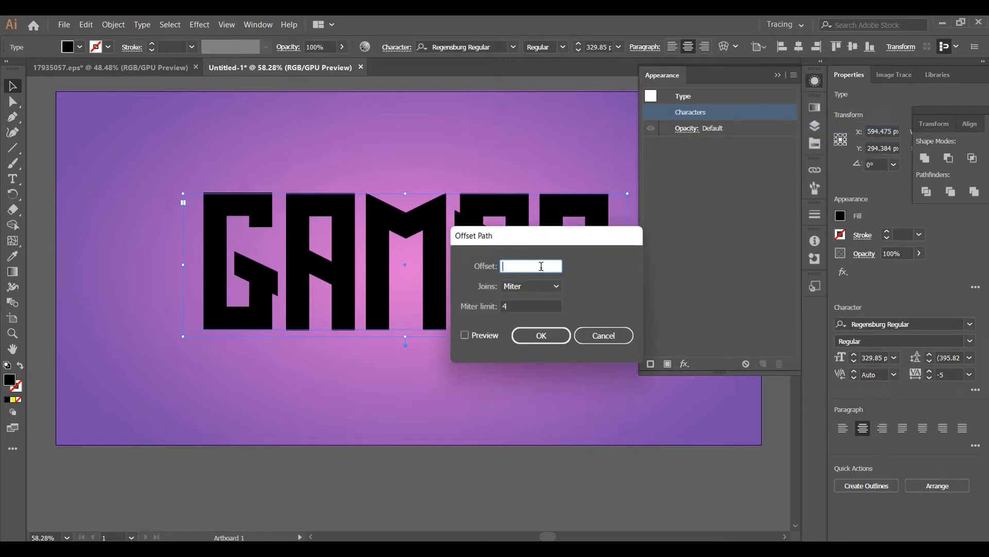
pyautogui.write('-3.127')
pyautogui.click(465, 336)
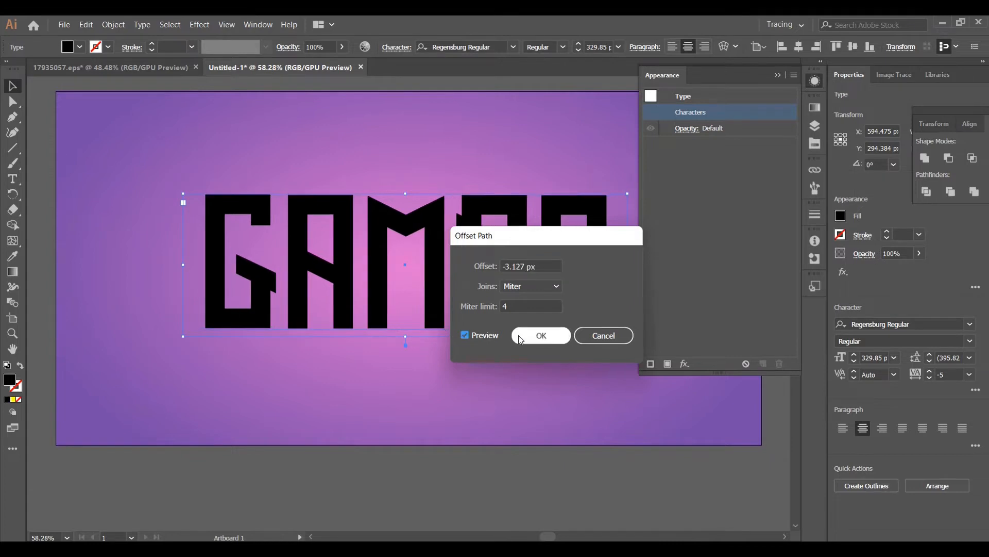
pyautogui.click(534, 337)
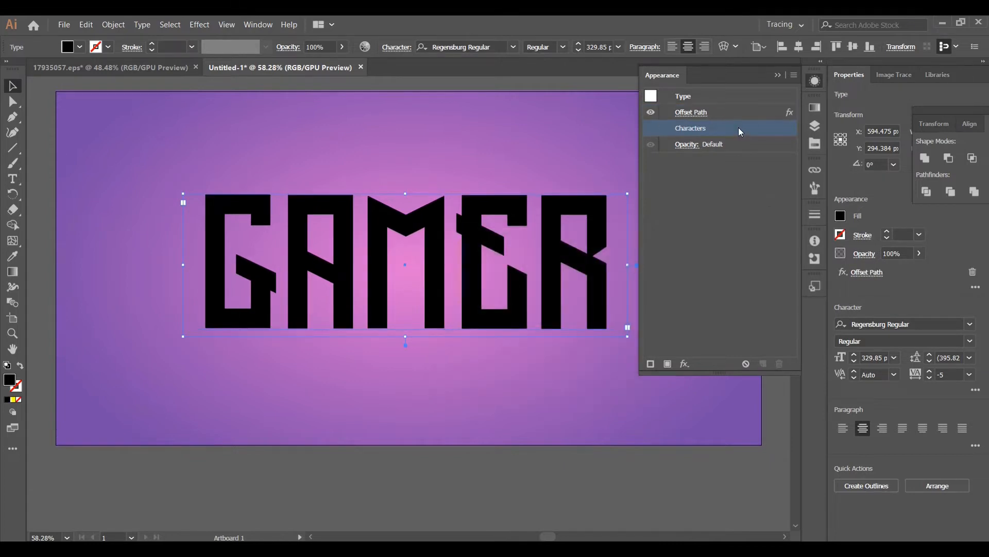
# Add a new fill to the GAMER text and apply the white-to-black linear gradient preset to it
pyautogui.click(794, 75)
pyautogui.click(876, 80)
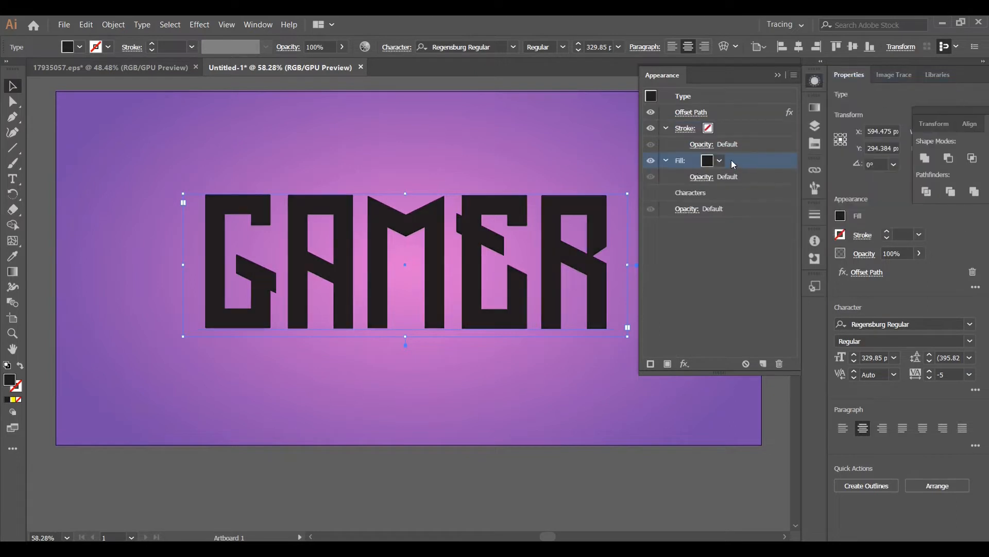
pyautogui.click(816, 109)
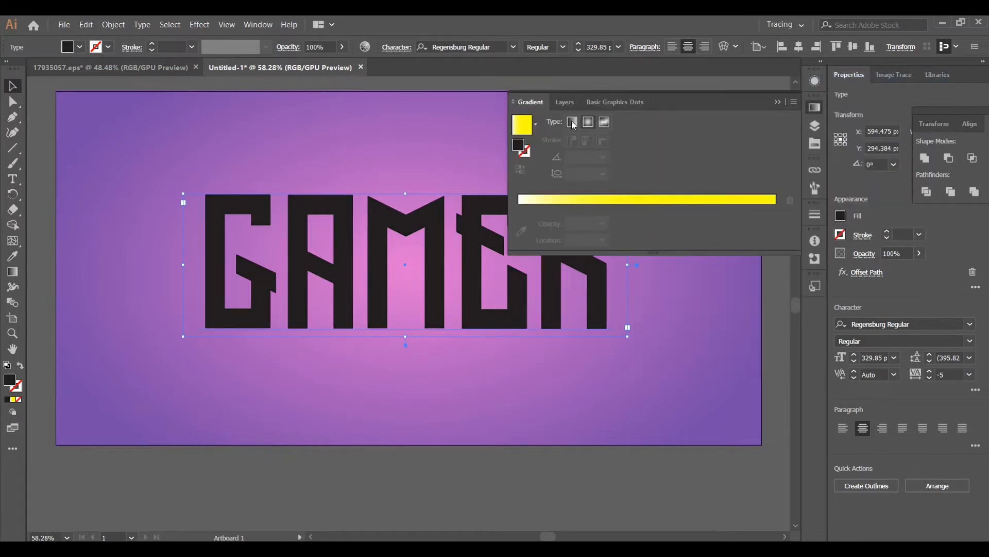
pyautogui.click(537, 124)
pyautogui.click(472, 155)
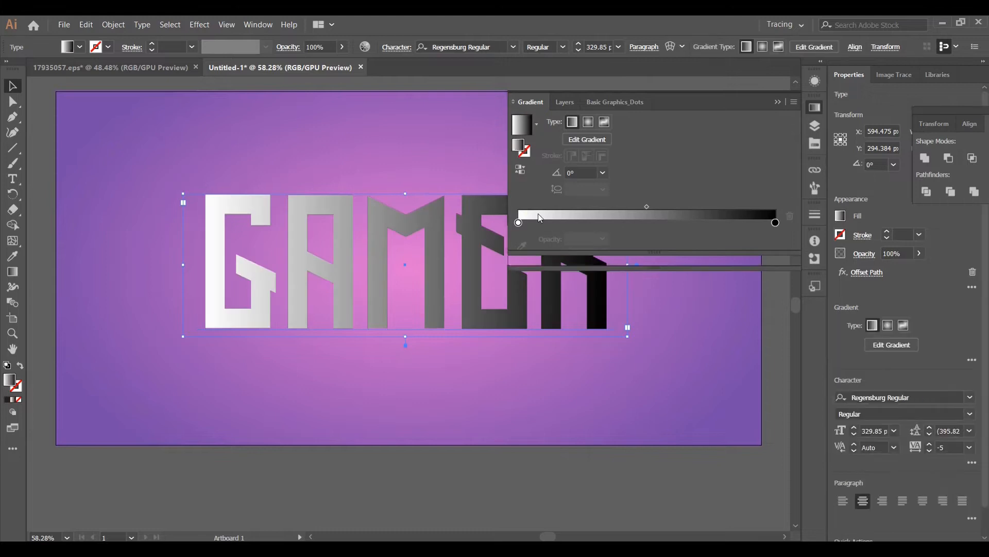
# Set the angle of the text's linear gradient to -90°
pyautogui.click(582, 173)
pyautogui.write('-90')
pyautogui.press('Return')
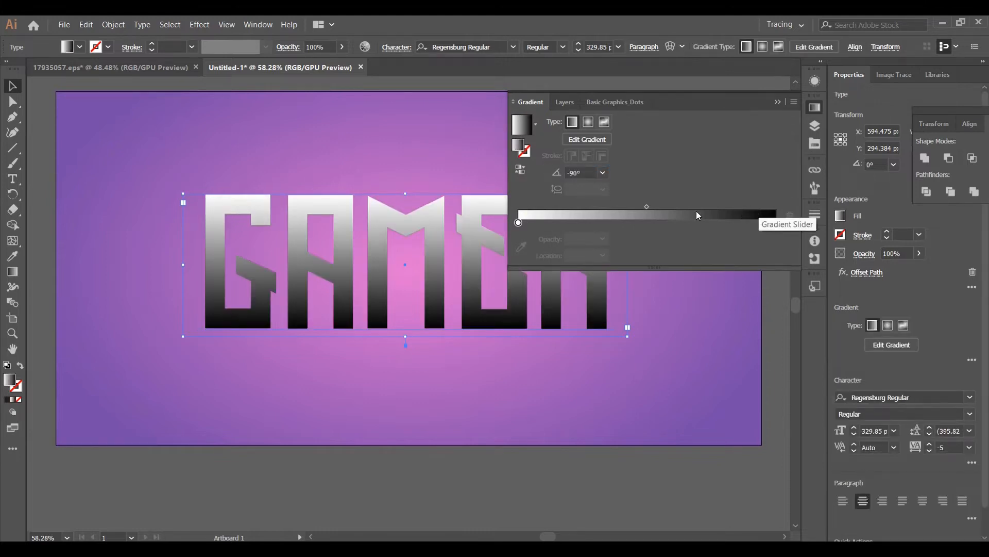
# Keep the gradient's first stop white and change the black end stop to FFFF00 yellow
pyautogui.doubleClick(518, 222)
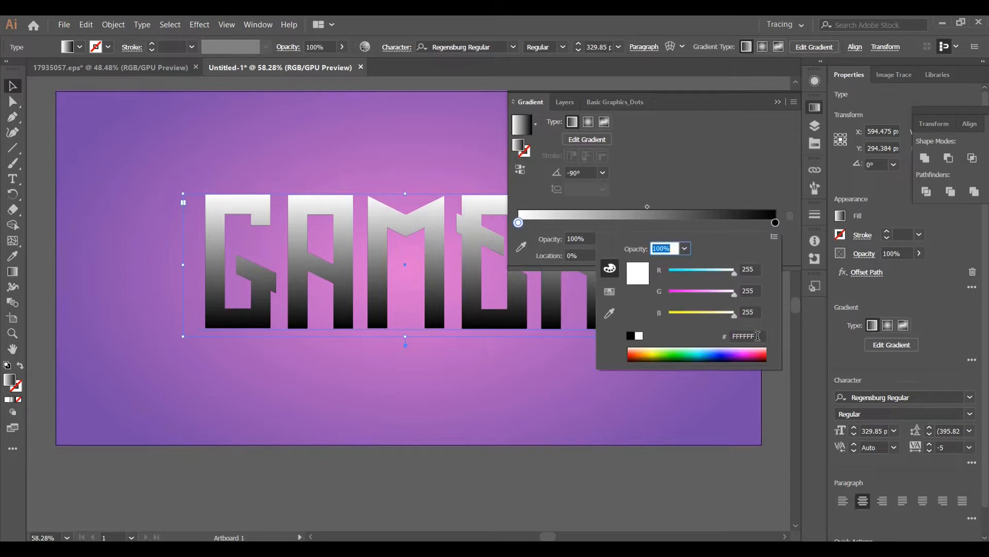
pyautogui.moveTo(758, 336); pyautogui.dragTo(703, 336)
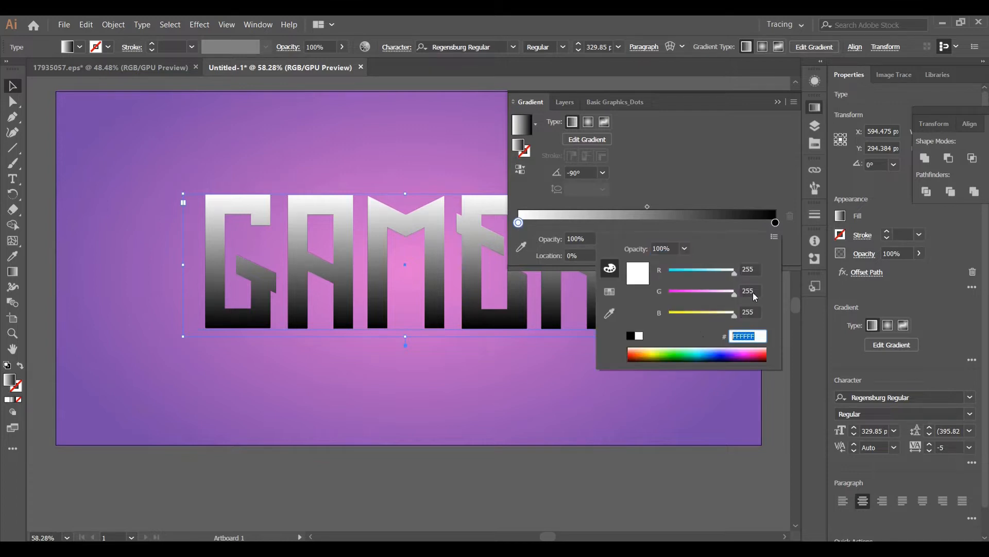
pyautogui.click(774, 224)
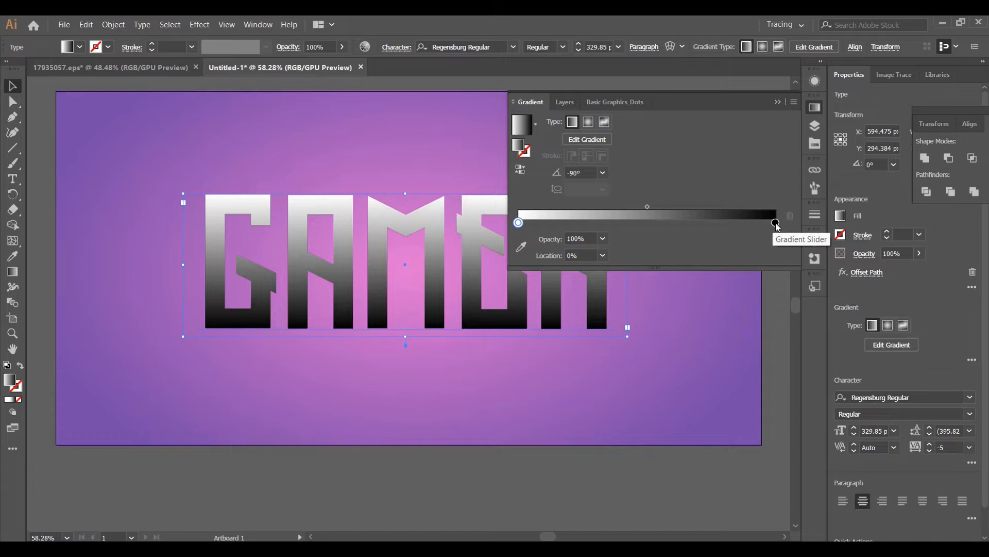
pyautogui.doubleClick(775, 223)
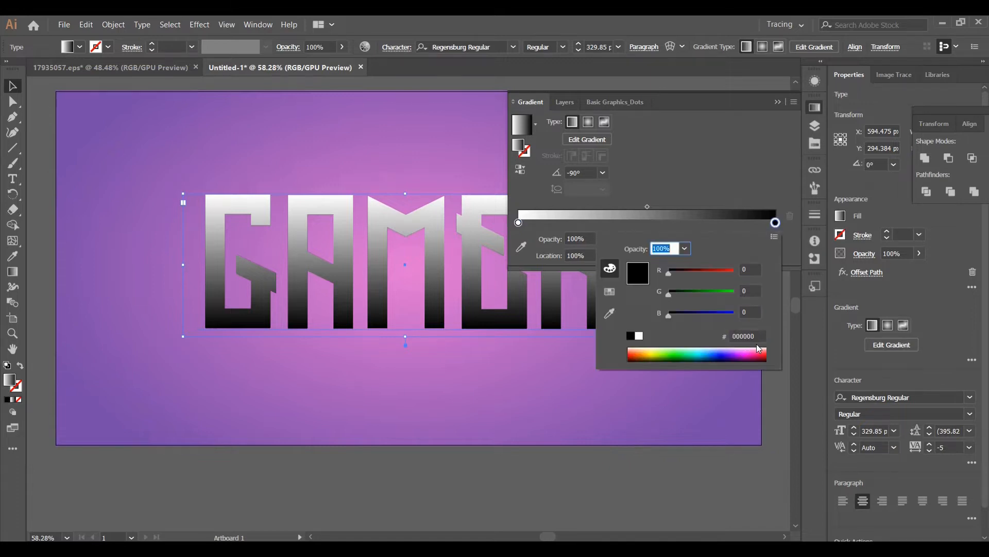
pyautogui.click(758, 336)
pyautogui.write('FFFF00')
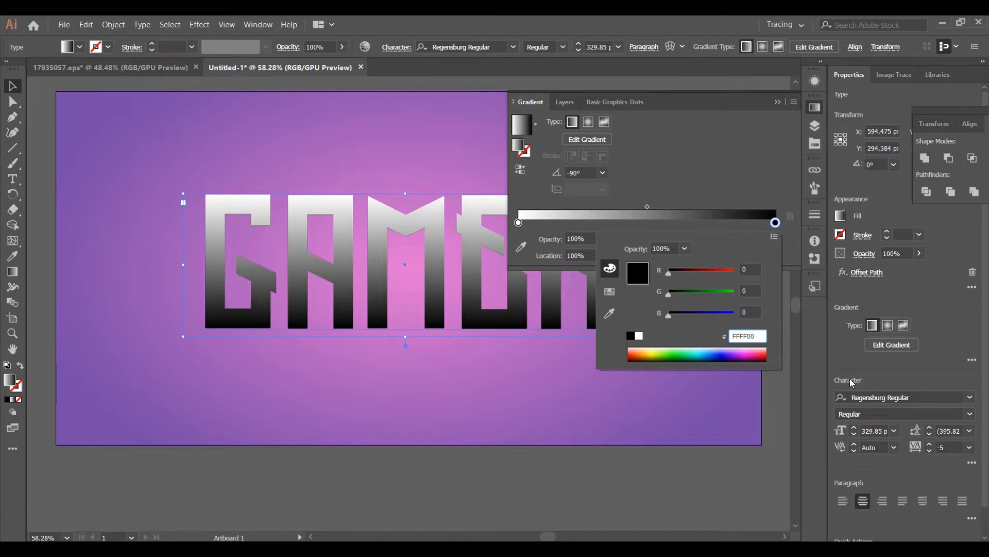
pyautogui.press('Return')
# Set the location of the gradient's midpoint to 71.43%
pyautogui.click(647, 207)
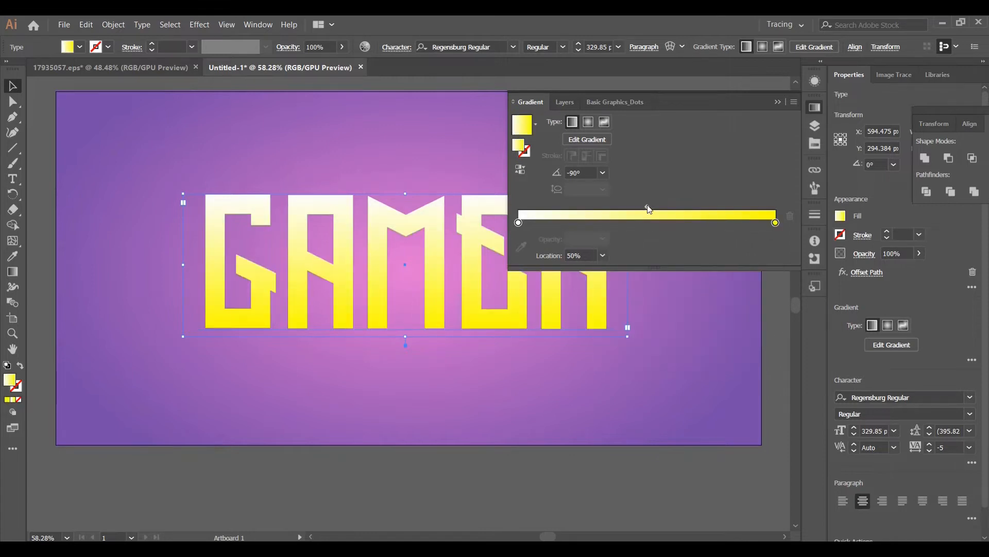
pyautogui.click(589, 258)
pyautogui.press('BackSpace')
pyautogui.write('71.')
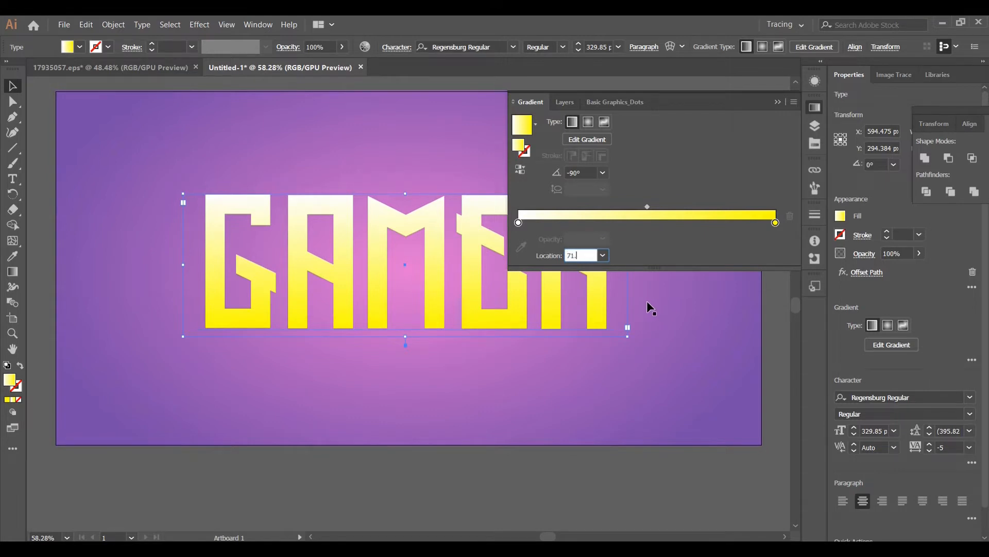
pyautogui.write('43')
pyautogui.press('Return')
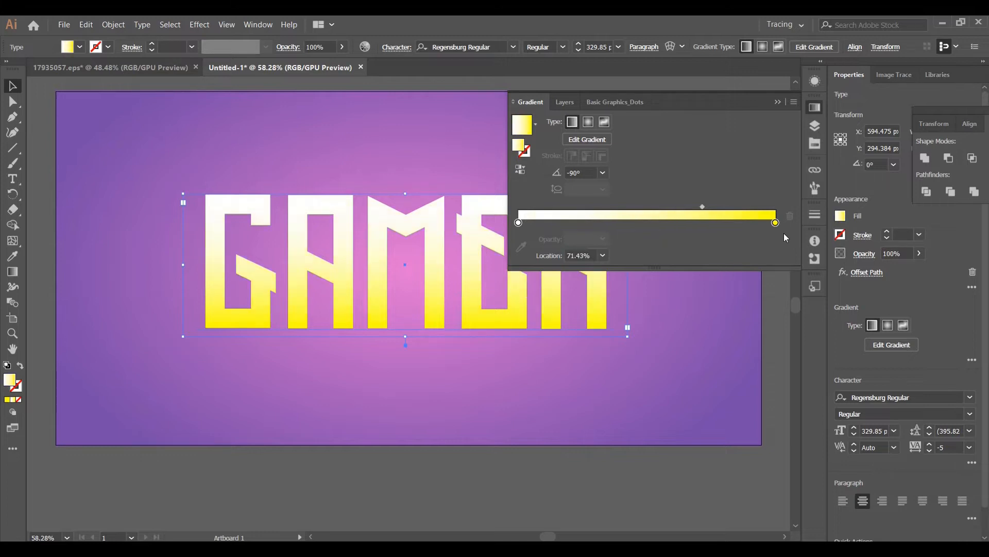
# Apply a Transform effect to the gradient fill that moves it 3.0922 px horizontally and 1.546 px vertically
pyautogui.click(814, 82)
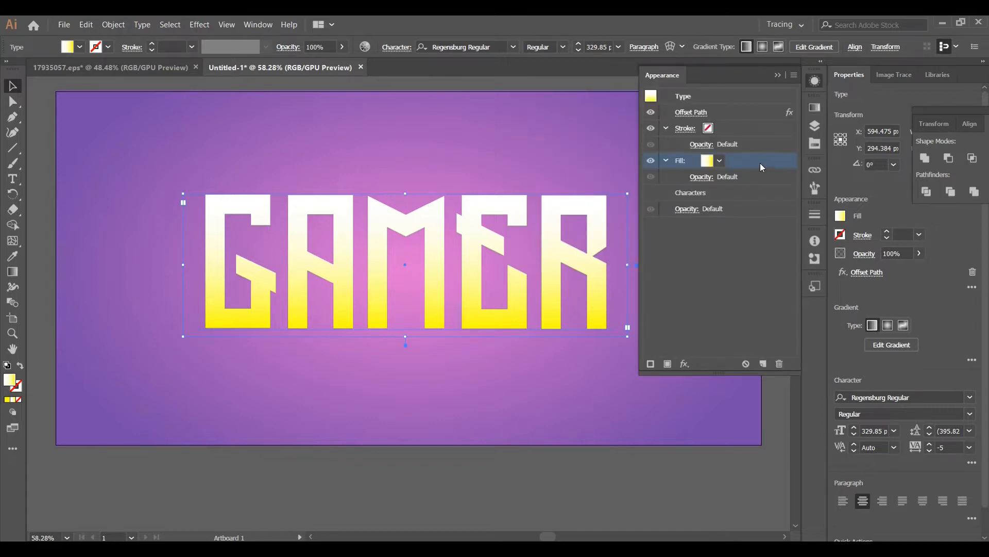
pyautogui.click(685, 363)
pyautogui.moveTo(756, 122)
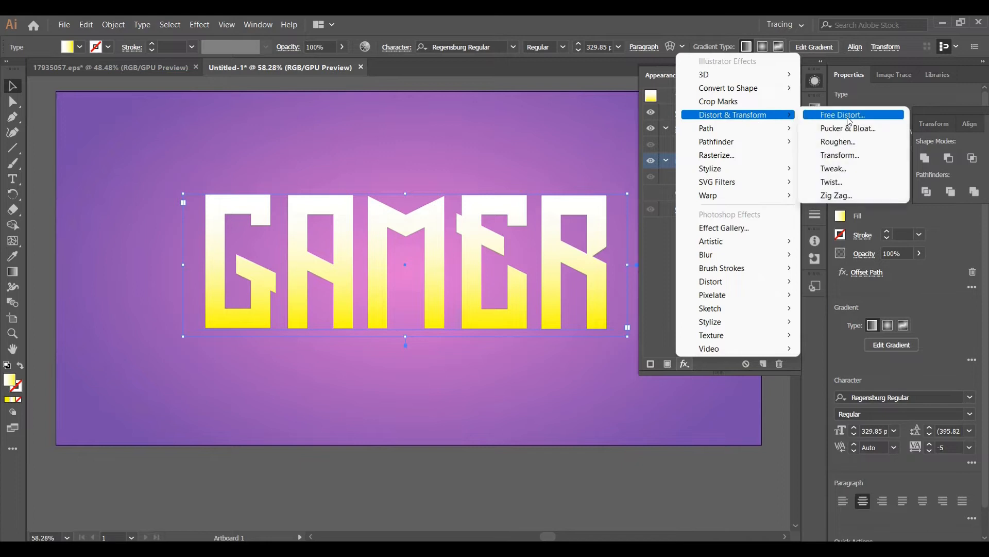
pyautogui.click(845, 152)
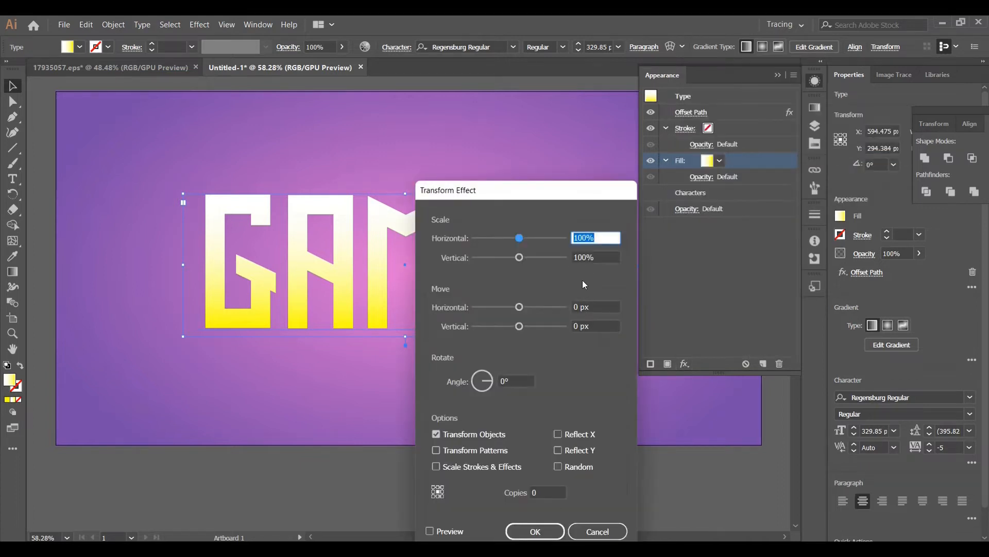
pyautogui.click(582, 308)
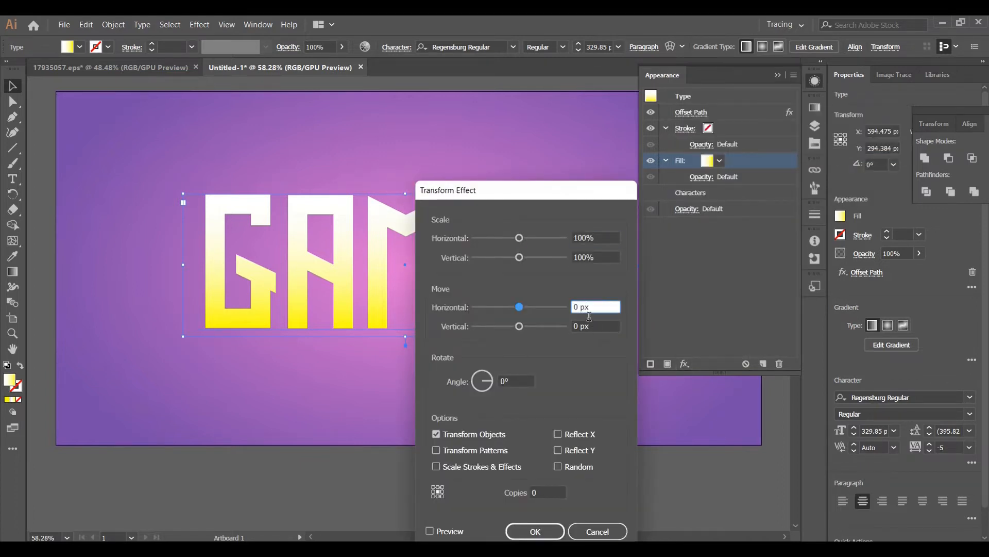
pyautogui.press('BackSpace')
pyautogui.press('BackSpace')
pyautogui.write('3.0922')
pyautogui.click(577, 326)
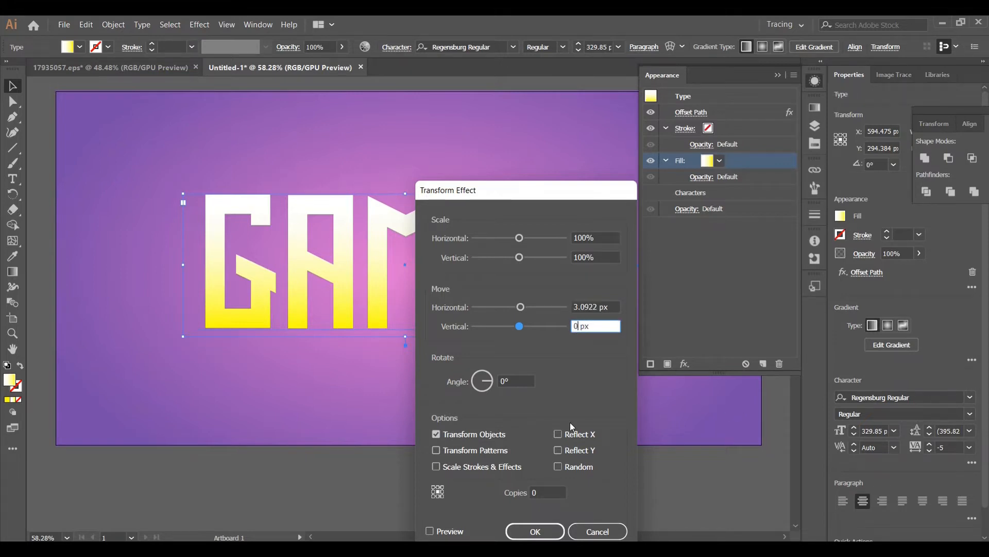
pyautogui.press('BackSpace')
pyautogui.write('1.546')
pyautogui.click(430, 531)
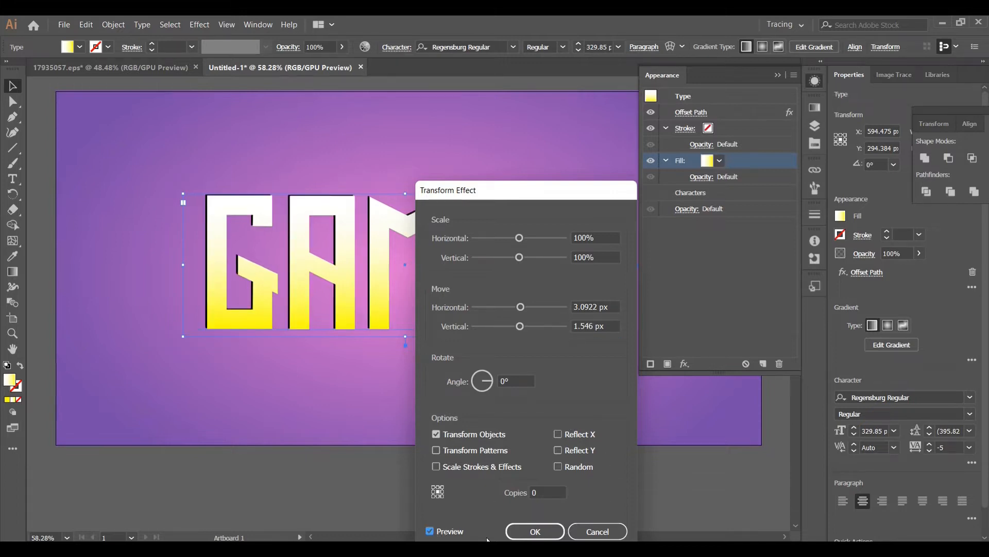
pyautogui.click(535, 531)
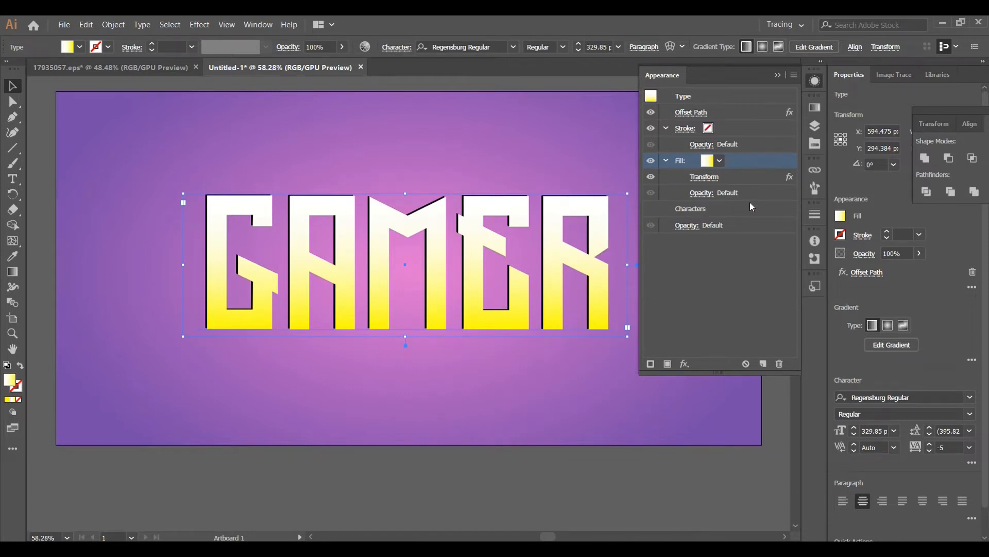
# Apply an Inner Glow effect to the gradient fill with Normal mode, white colour, 70% opacity, 16.43 px blur and Center
pyautogui.click(742, 210)
pyautogui.click(742, 163)
pyautogui.click(685, 363)
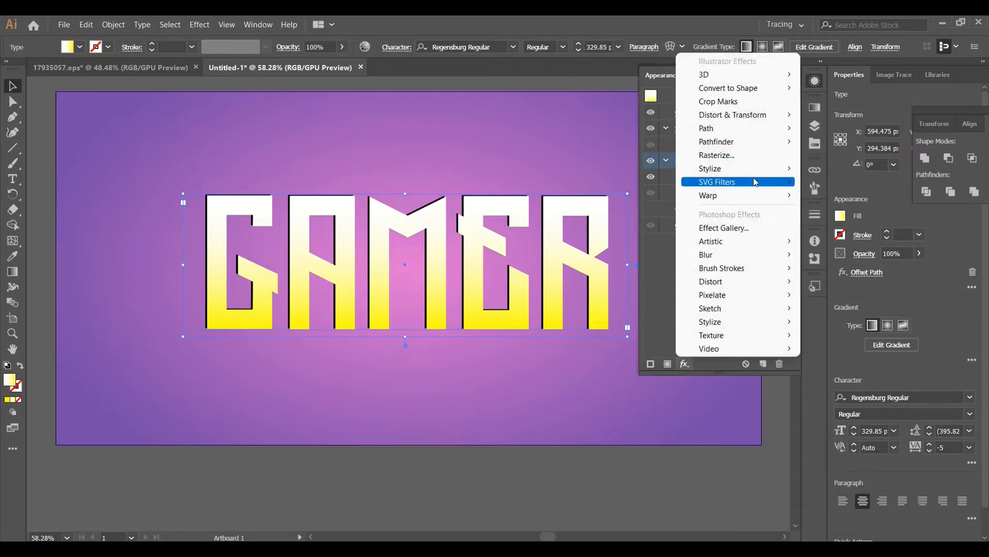
pyautogui.moveTo(759, 170)
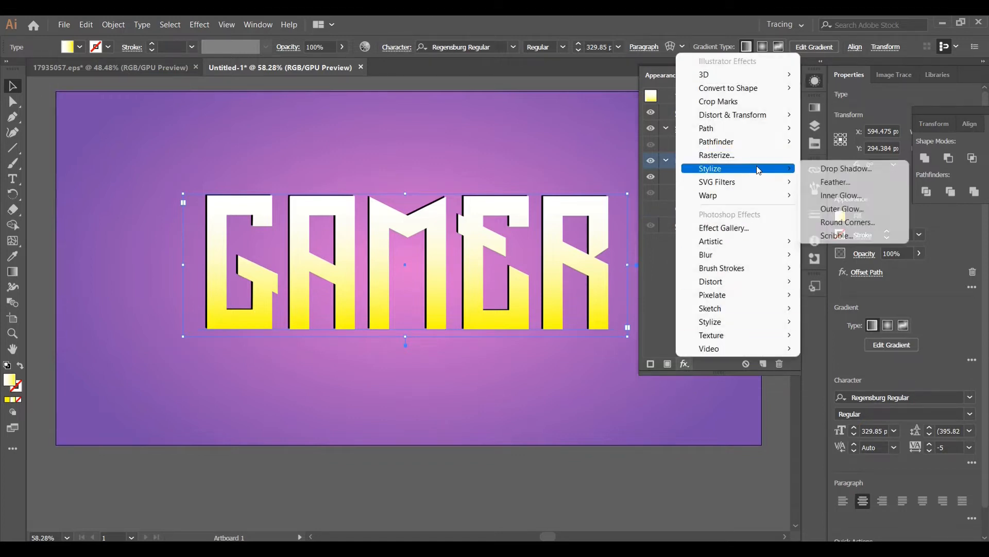
pyautogui.click(880, 195)
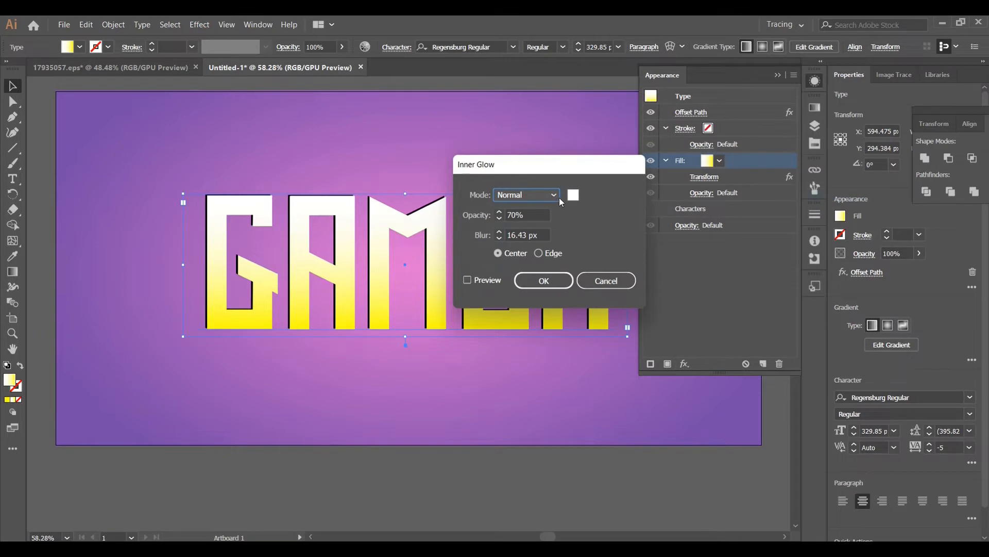
pyautogui.click(574, 195)
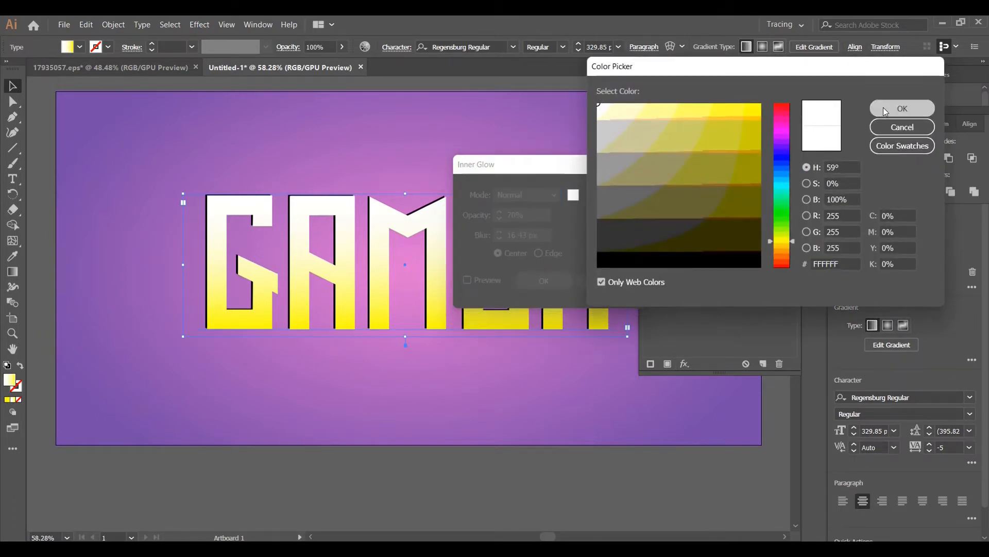
pyautogui.click(902, 109)
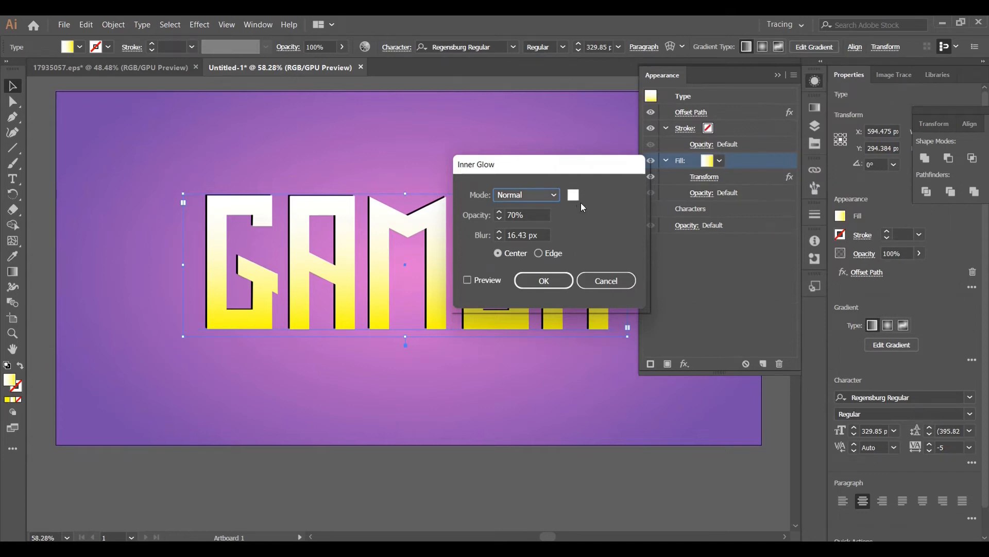
pyautogui.click(516, 196)
pyautogui.click(519, 211)
pyautogui.press('Tab')
pyautogui.press('Tab')
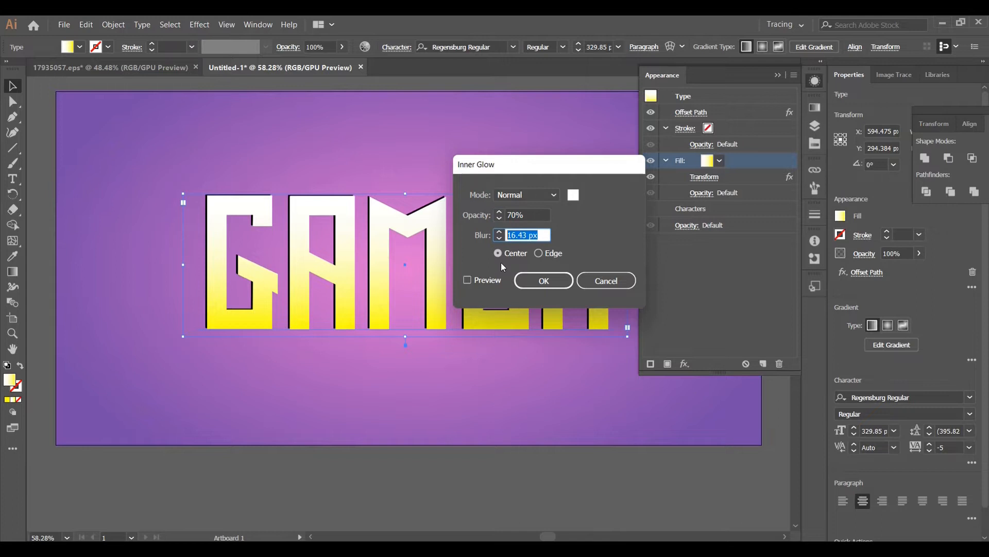
pyautogui.click(554, 279)
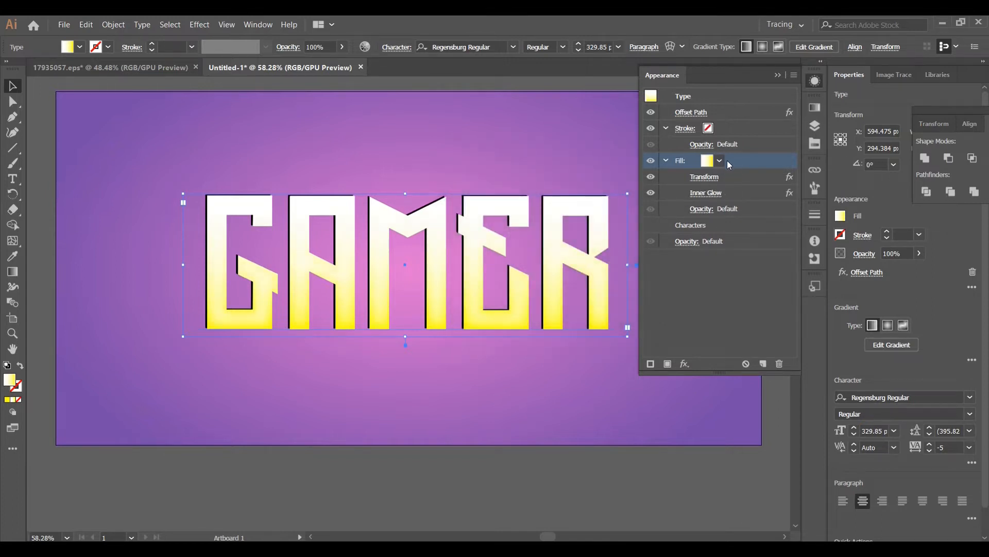
# Add a second fill to the text beneath the gradient fill and its effects
pyautogui.click(666, 161)
pyautogui.click(722, 177)
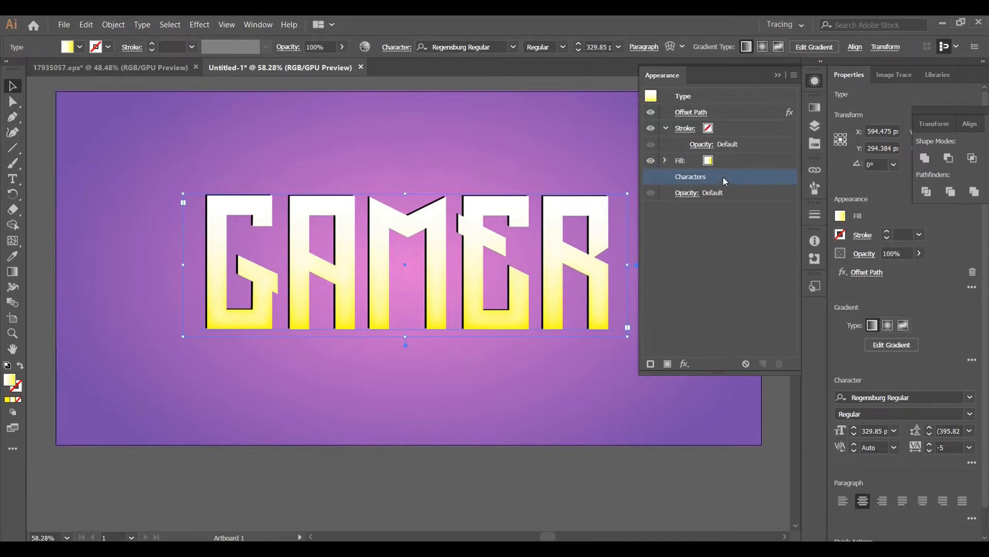
pyautogui.click(794, 75)
pyautogui.click(909, 86)
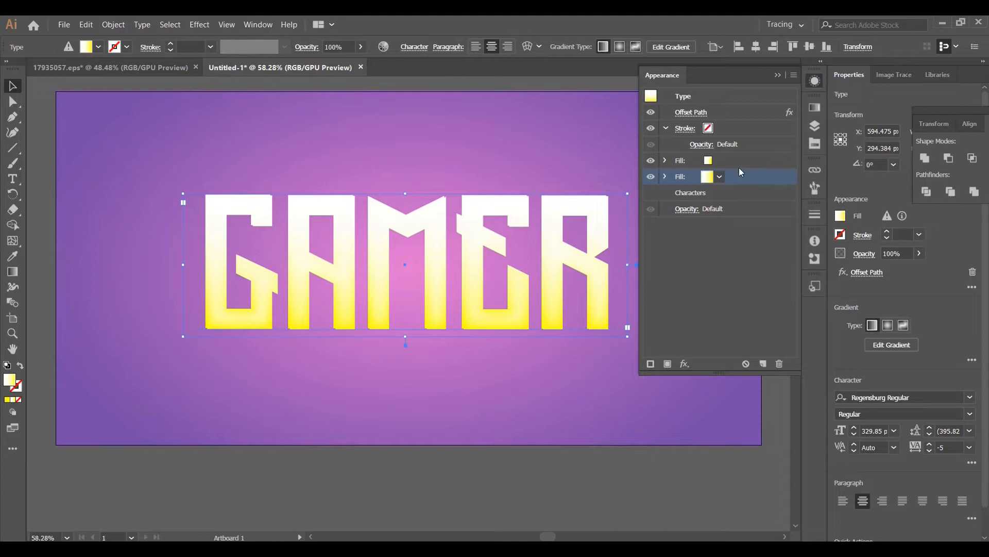
# Change the second fill from a gradient to solid pale yellow FFFFCC
pyautogui.click(720, 176)
pyautogui.click(594, 199)
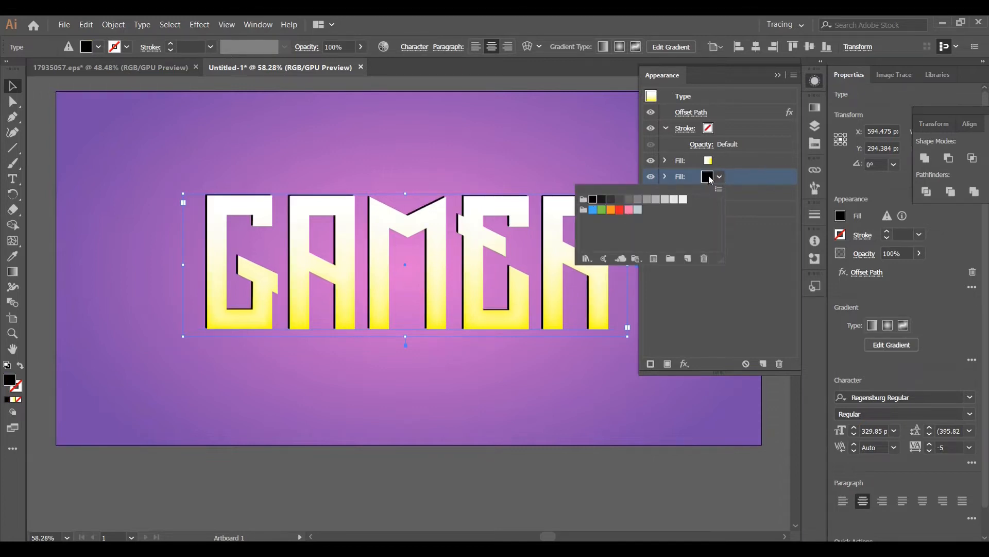
pyautogui.click(814, 108)
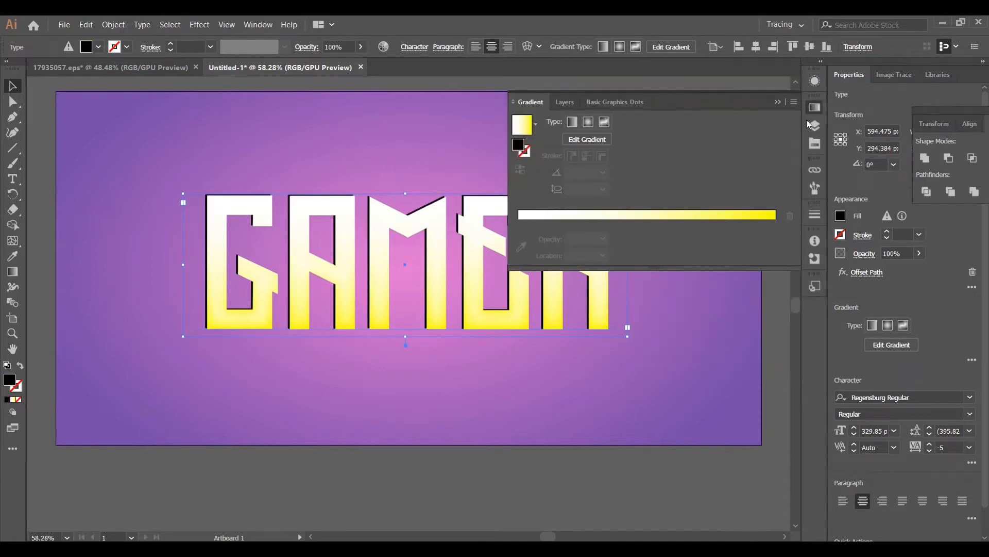
pyautogui.doubleClick(521, 148)
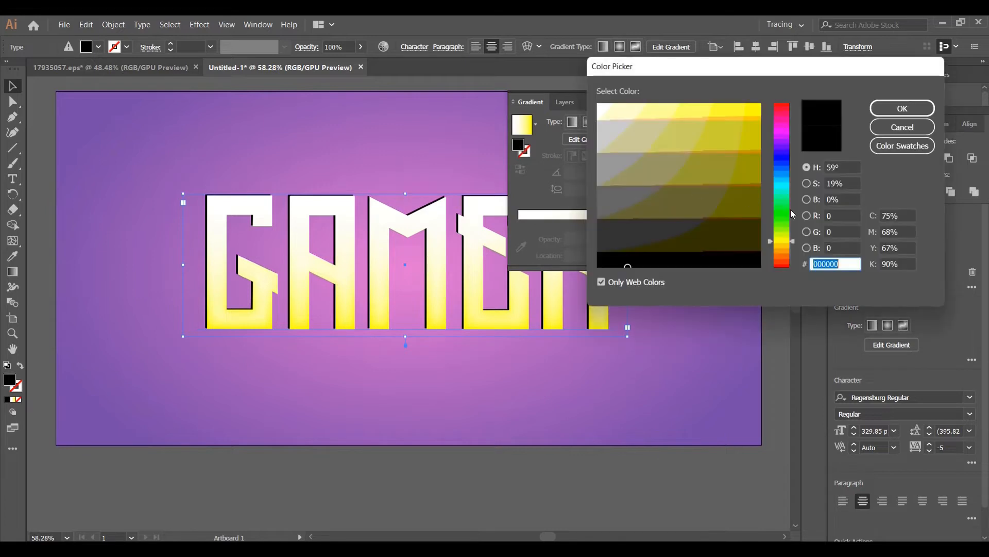
pyautogui.press('BackSpace')
pyautogui.write('FFFFCC')
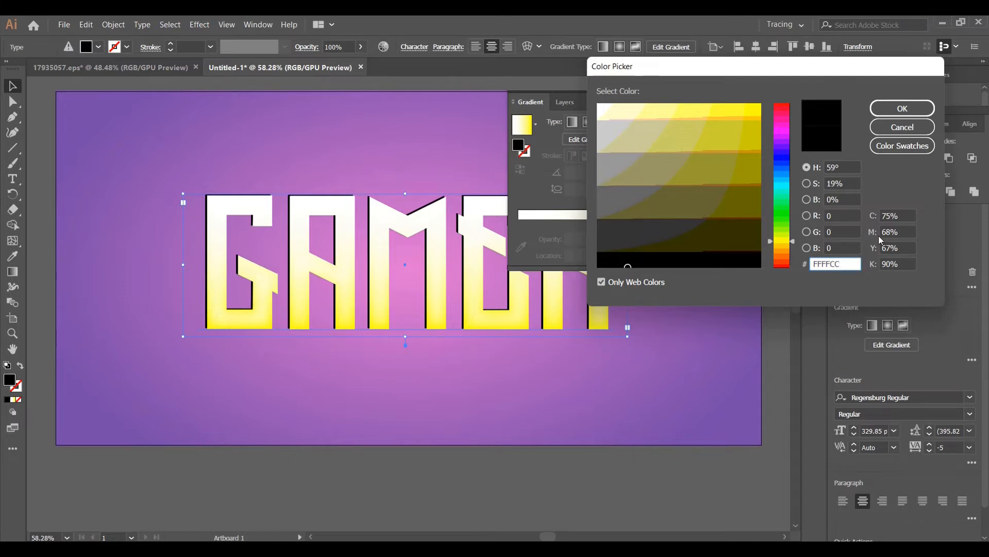
pyautogui.click(902, 108)
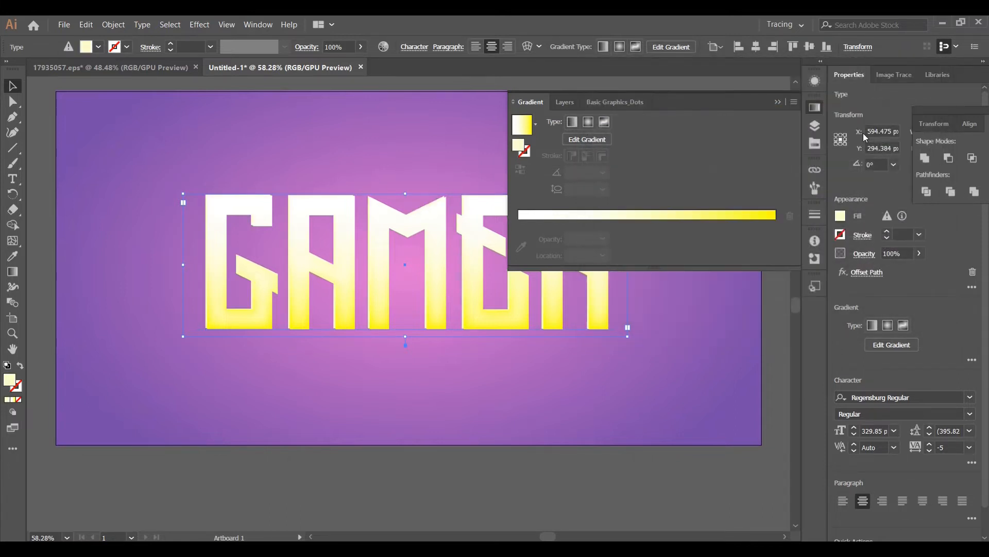
# Apply an Offset Path effect to the pale yellow fill with a 3.0959 px offset and Round joins
pyautogui.click(814, 81)
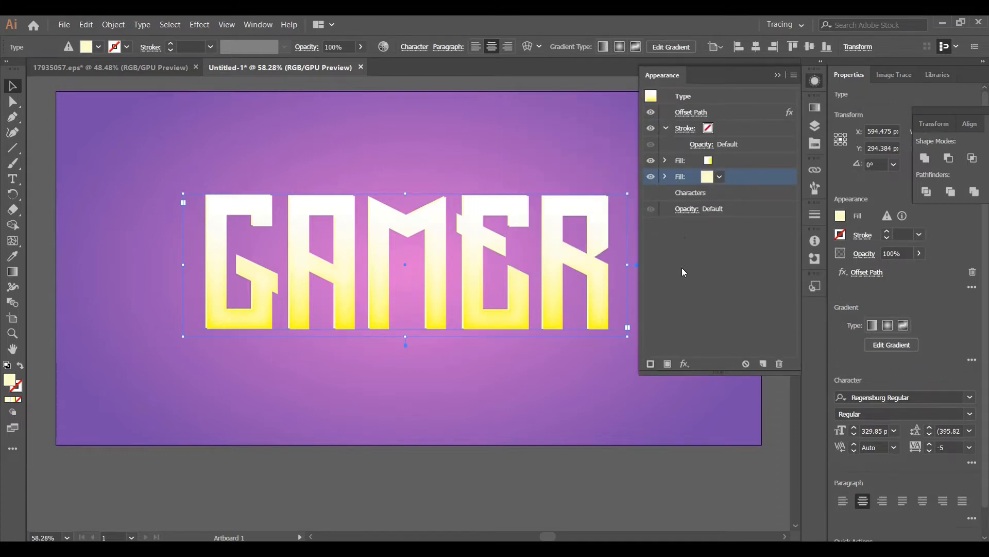
pyautogui.click(686, 365)
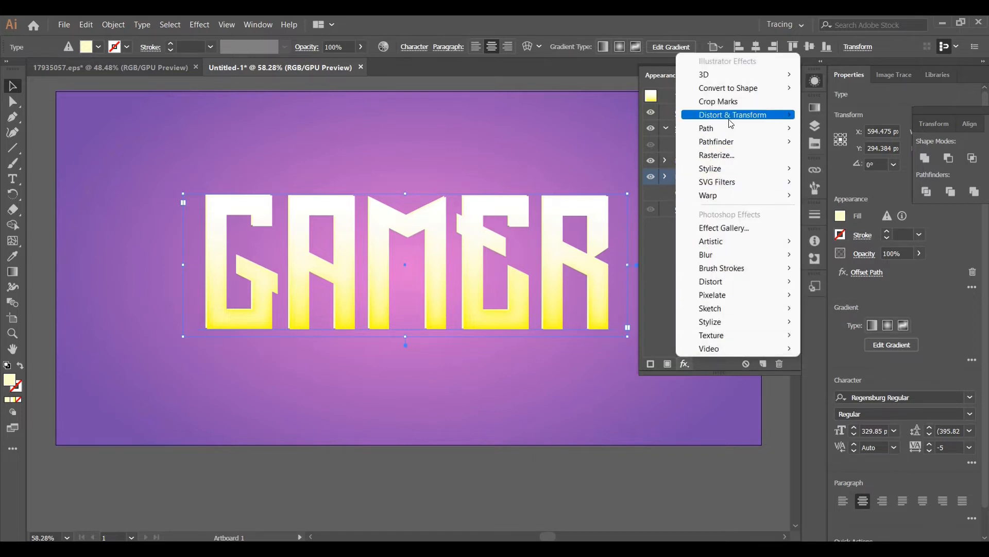
pyautogui.moveTo(730, 133)
pyautogui.click(874, 129)
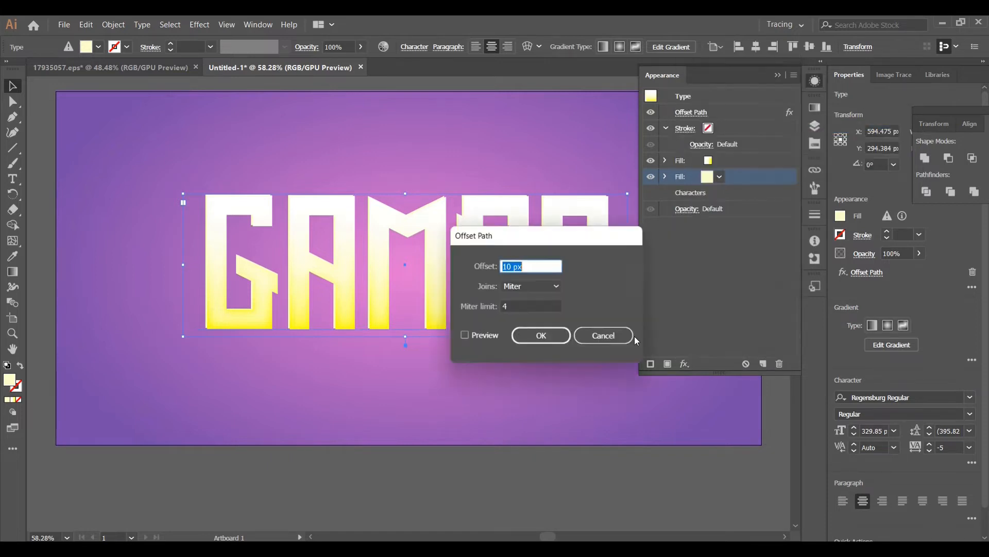
pyautogui.press('BackSpace')
pyautogui.write('3')
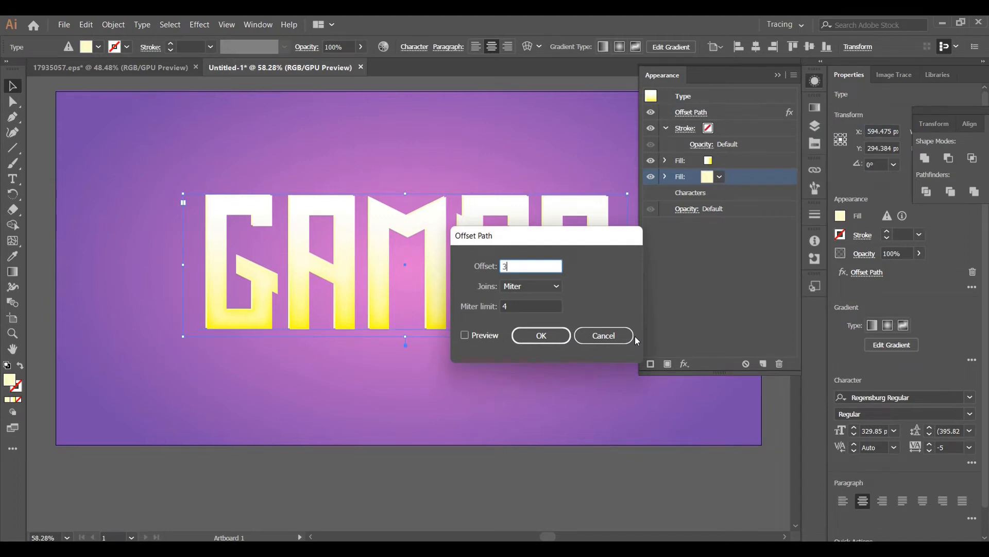
pyautogui.write('.0950')
pyautogui.press('BackSpace')
pyautogui.write('9')
pyautogui.click(552, 286)
pyautogui.click(531, 314)
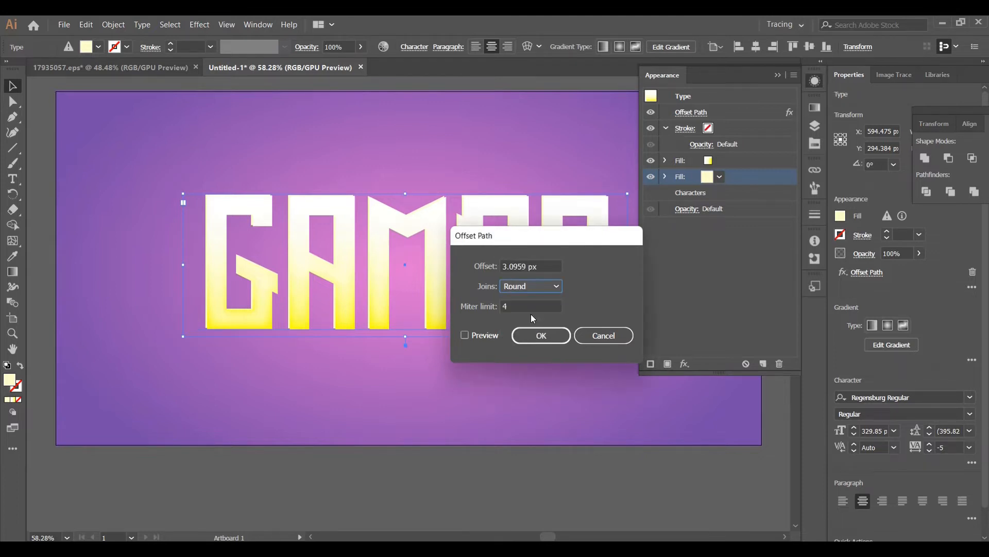
pyautogui.moveTo(542, 270); pyautogui.dragTo(484, 267)
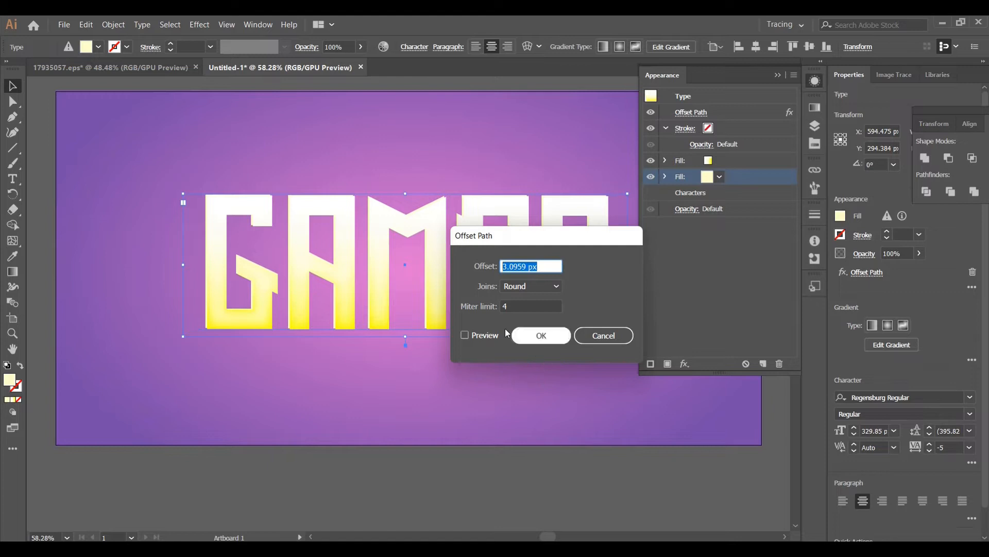
pyautogui.click(466, 335)
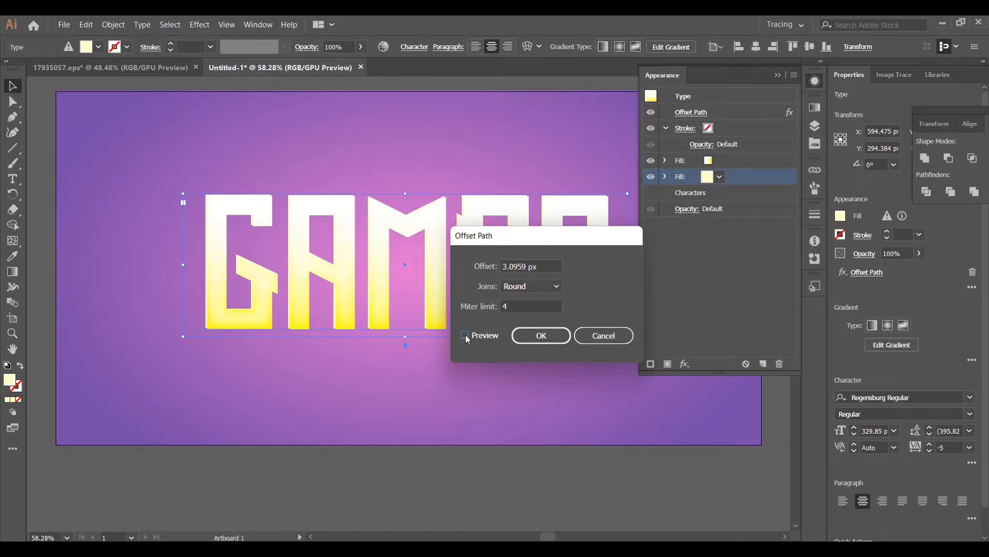
pyautogui.click(555, 340)
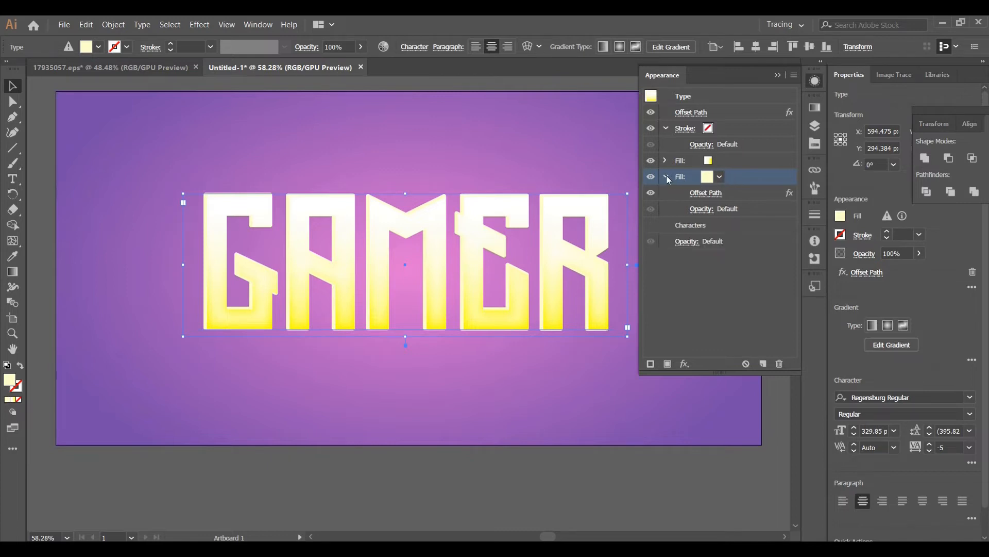
# Add a third fill beneath the pale yellow fill and colour it black
pyautogui.click(729, 195)
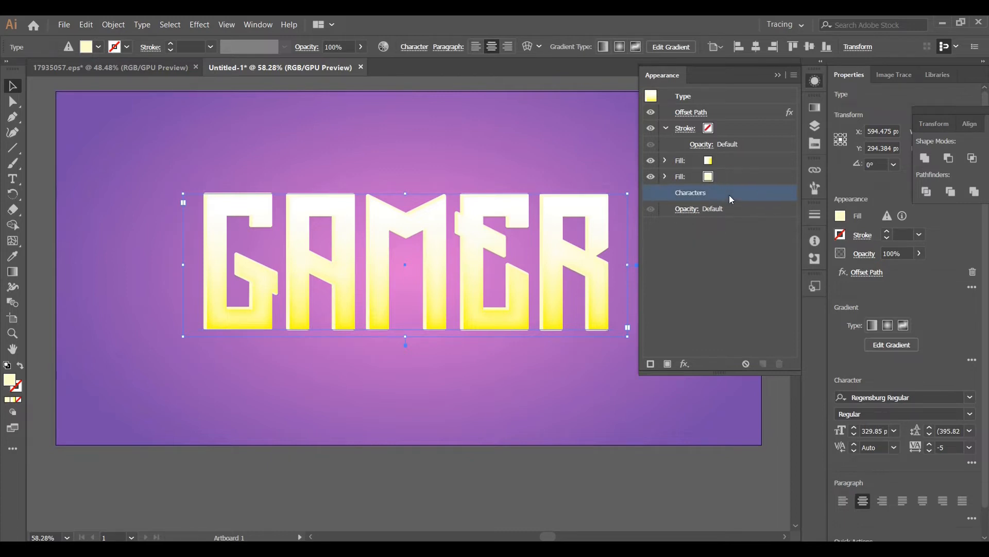
pyautogui.click(793, 75)
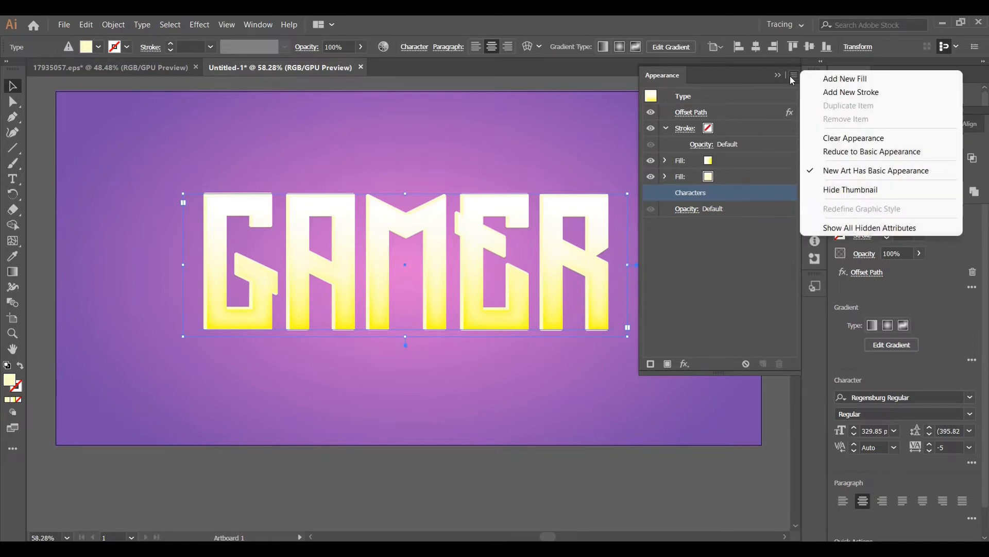
pyautogui.click(870, 81)
pyautogui.click(720, 192)
pyautogui.click(593, 214)
pyautogui.click(752, 196)
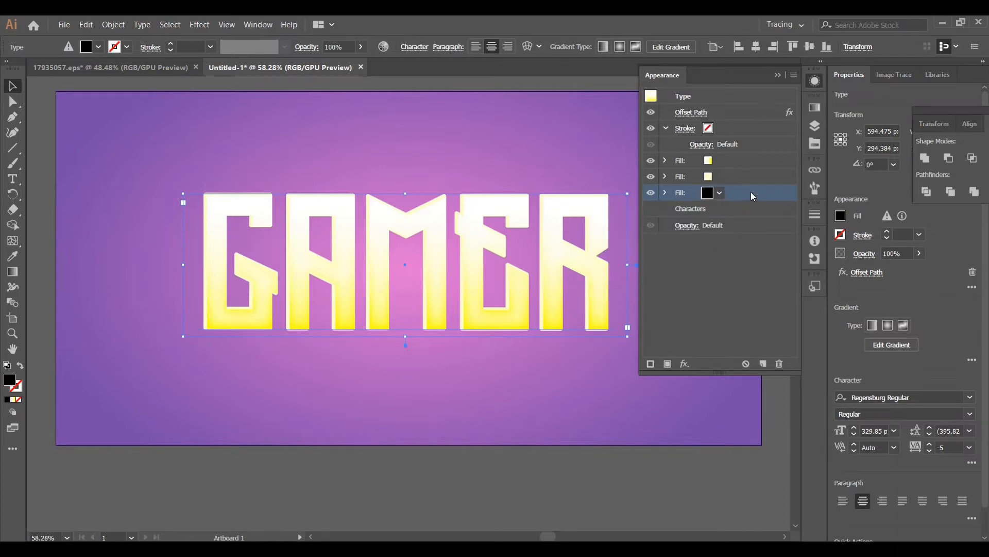
# Offset the path of the black fill by 3.0959 px with Round joins
pyautogui.click(686, 364)
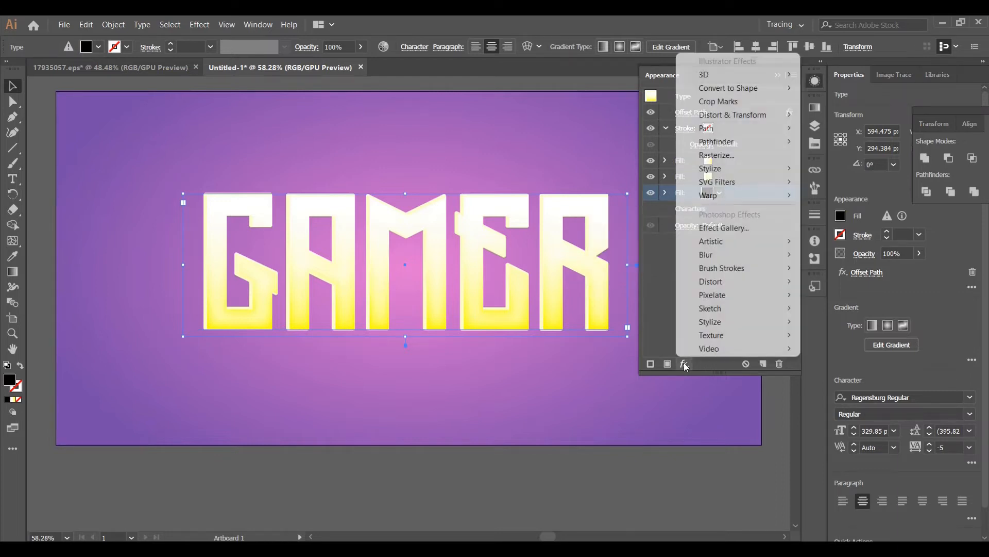
pyautogui.moveTo(728, 129)
pyautogui.click(885, 135)
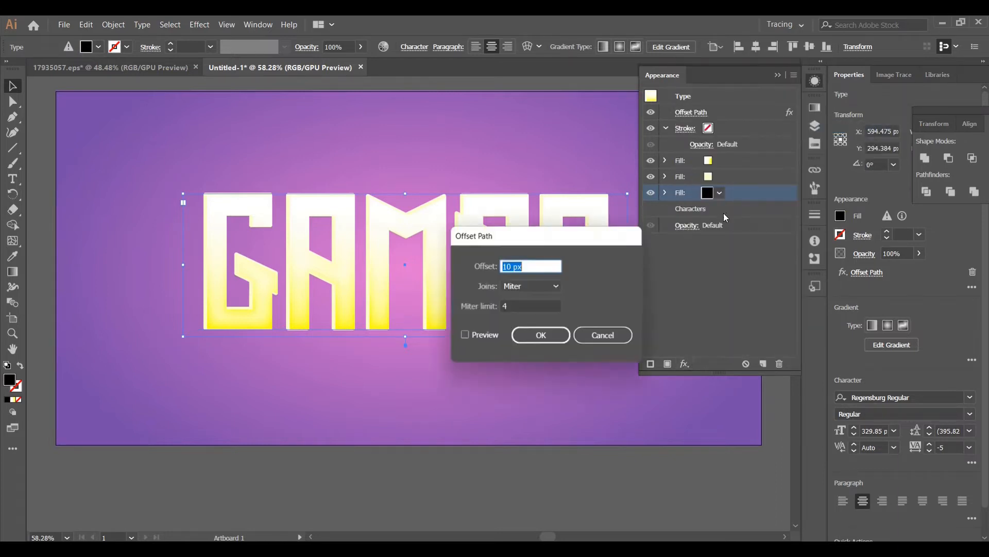
pyautogui.press('BackSpace')
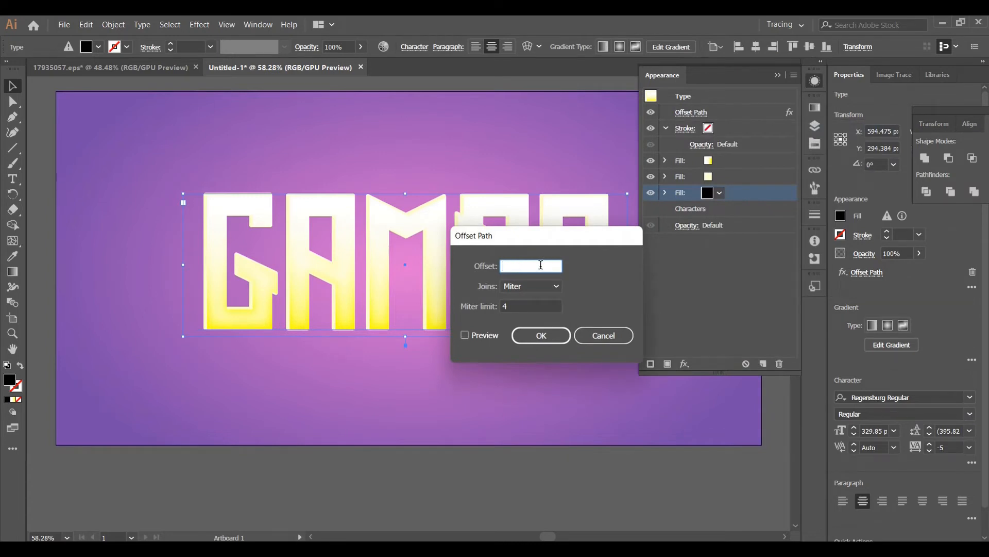
pyautogui.write('3.09')
pyautogui.write('59')
pyautogui.click(513, 285)
pyautogui.click(550, 312)
pyautogui.hotkey('shift', 'Tab')
pyautogui.click(465, 335)
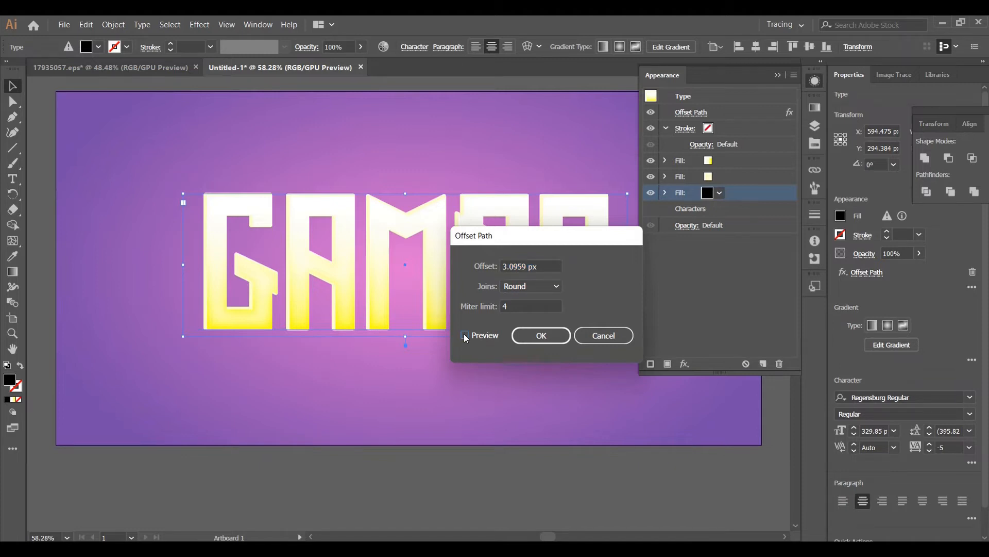
pyautogui.click(545, 338)
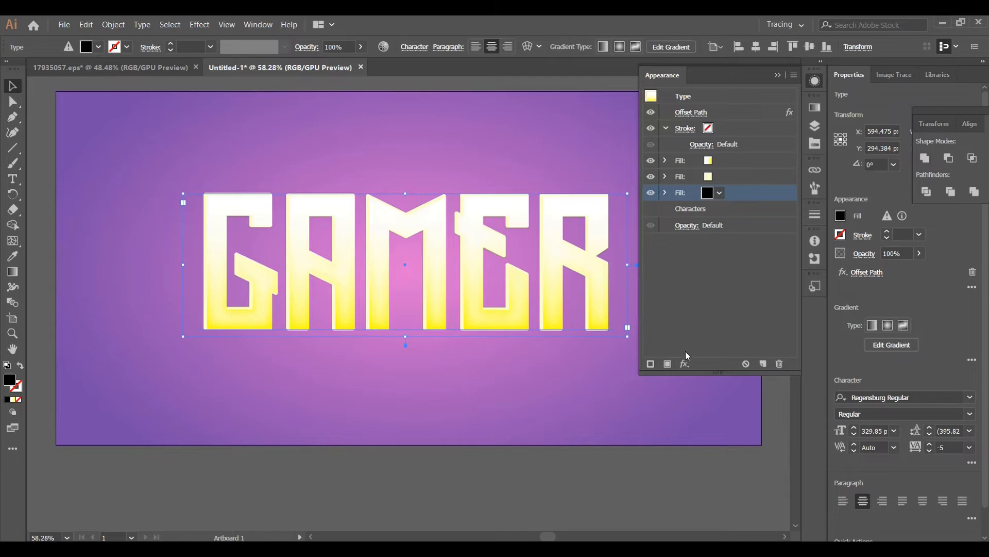
# Apply a Transform effect to the black fill that moves it 2.0439 px horizontally and 4.0878 px vertically
pyautogui.click(684, 363)
pyautogui.moveTo(742, 115)
pyautogui.click(897, 156)
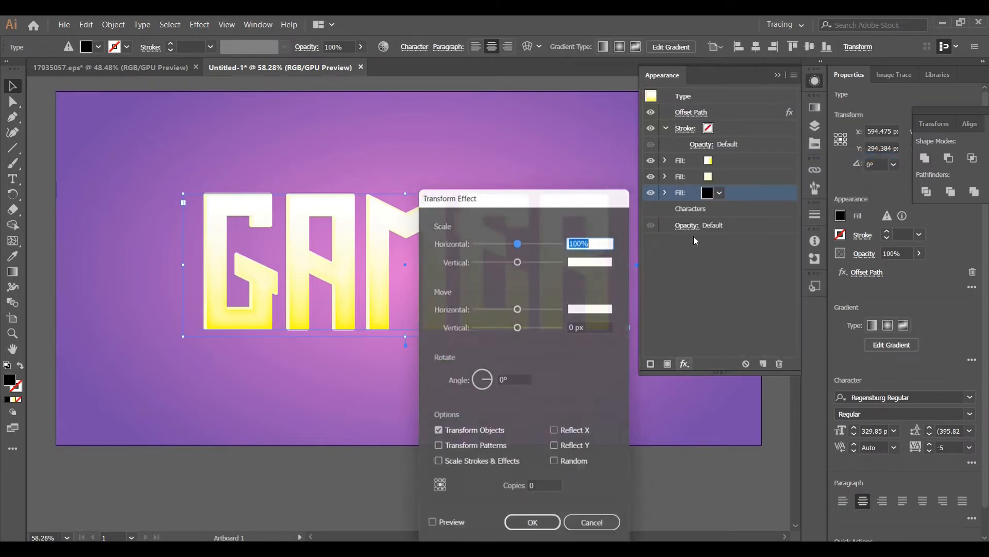
pyautogui.click(579, 307)
pyautogui.press('BackSpace')
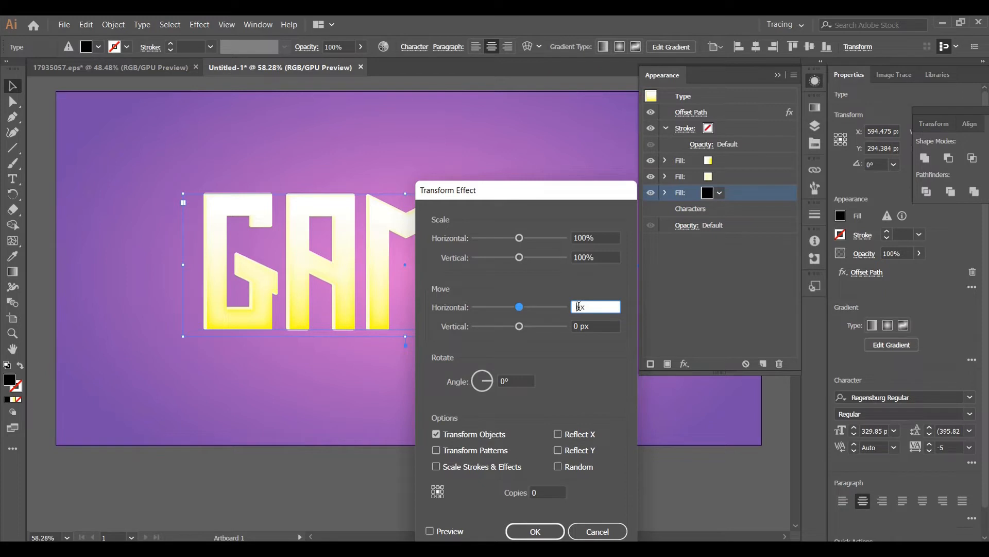
pyautogui.write('2')
pyautogui.write('0439')
pyautogui.click(579, 306)
pyautogui.write('.')
pyautogui.click(581, 325)
pyautogui.press('BackSpace')
pyautogui.write('4.08')
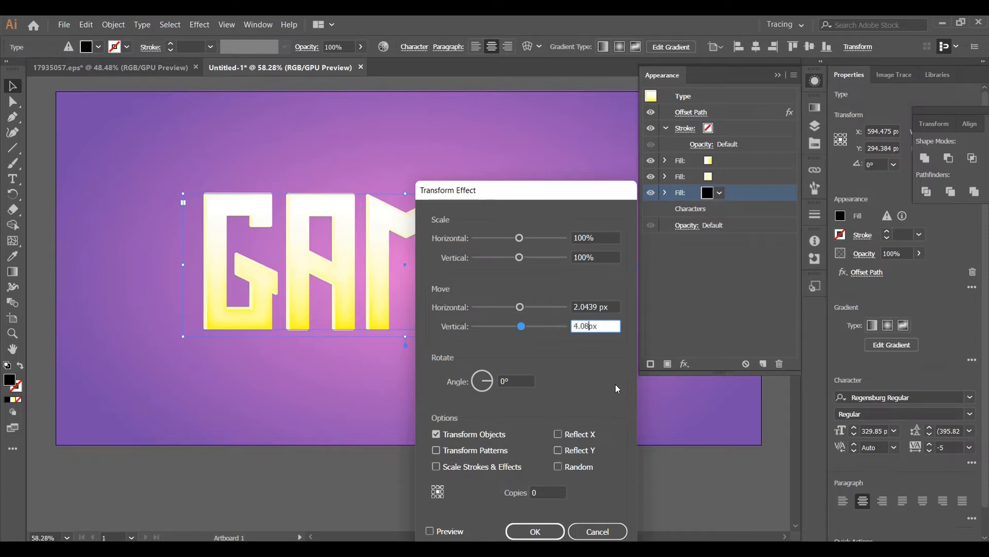
pyautogui.write('78')
pyautogui.moveTo(610, 330); pyautogui.dragTo(548, 322)
pyautogui.click(429, 529)
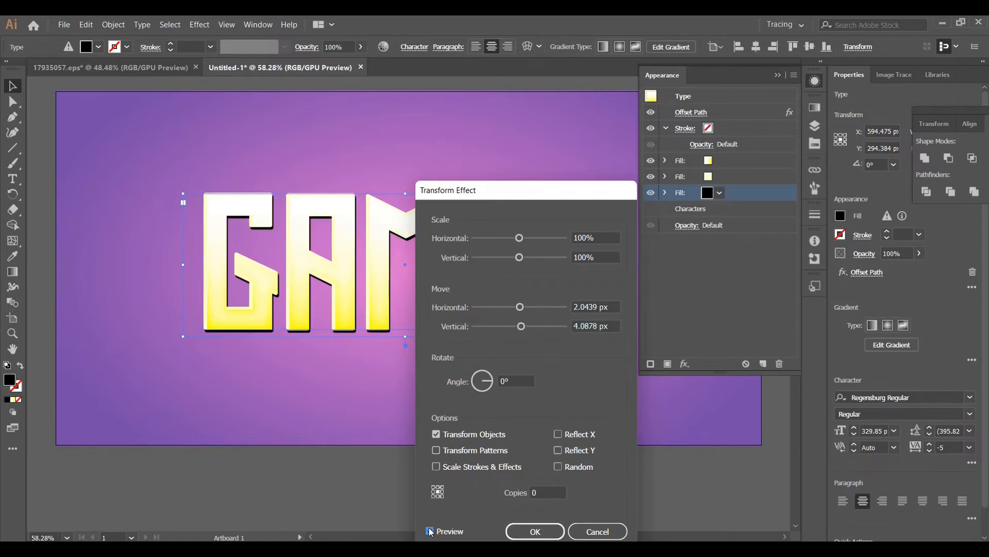
pyautogui.click(532, 531)
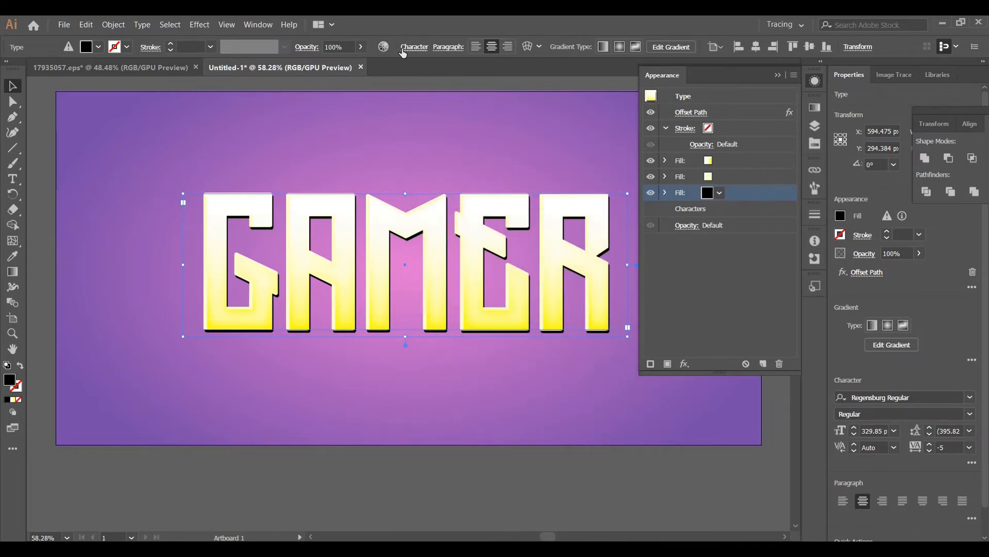
# Set the black fill's blending mode to Multiply and its opacity to 30%
pyautogui.click(306, 47)
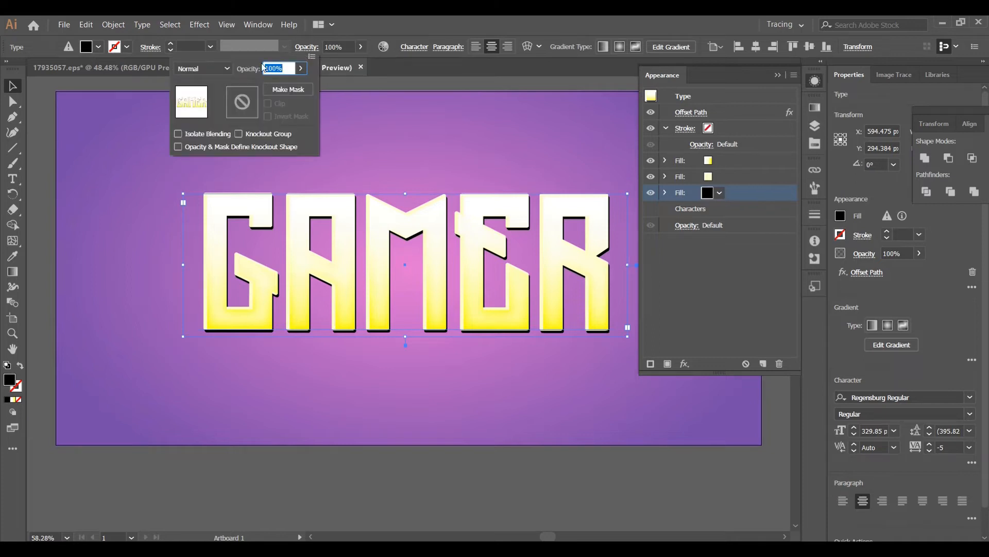
pyautogui.click(216, 69)
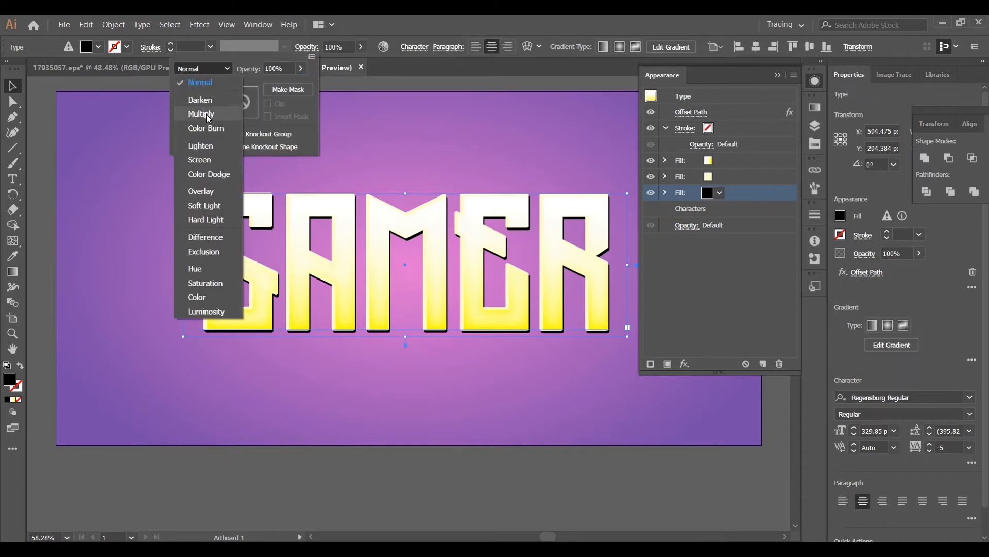
pyautogui.click(224, 114)
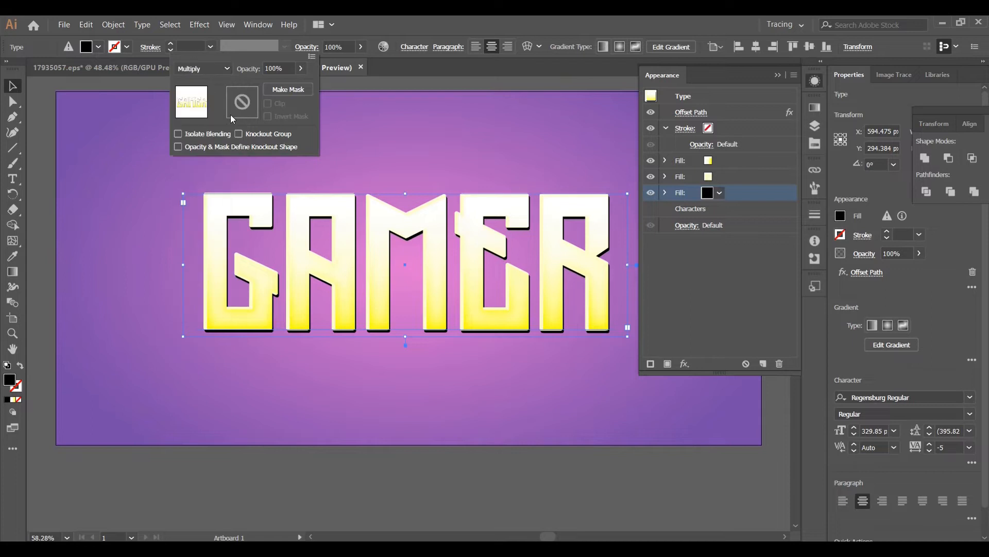
pyautogui.click(338, 45)
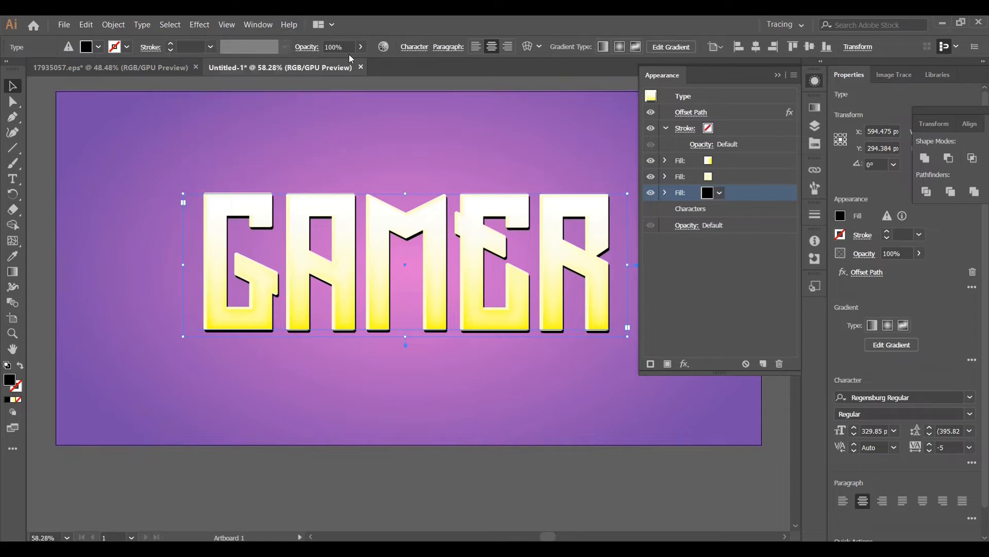
pyautogui.press('BackSpace')
pyautogui.press('BackSpace')
pyautogui.press('BackSpace')
pyautogui.press('BackSpace')
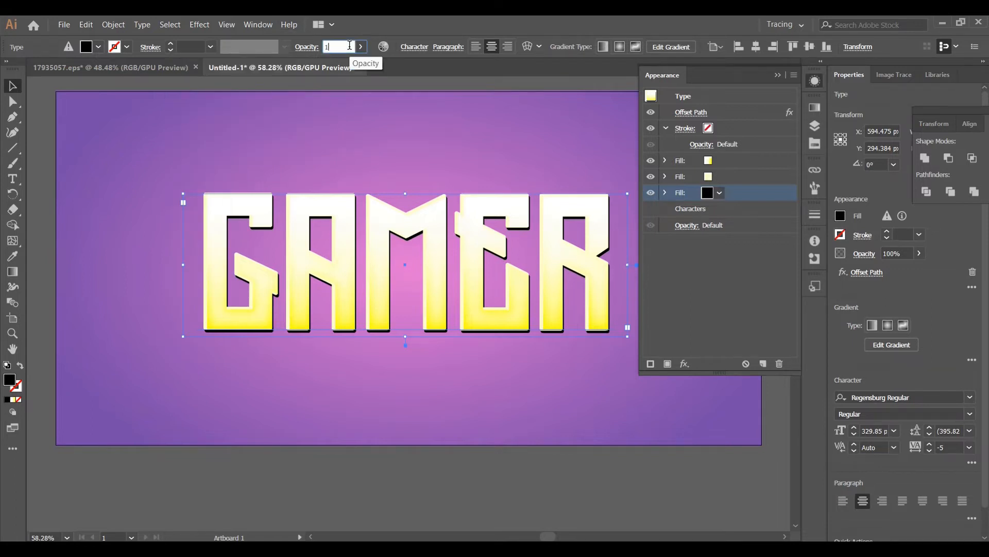
pyautogui.write('30')
pyautogui.press('Return')
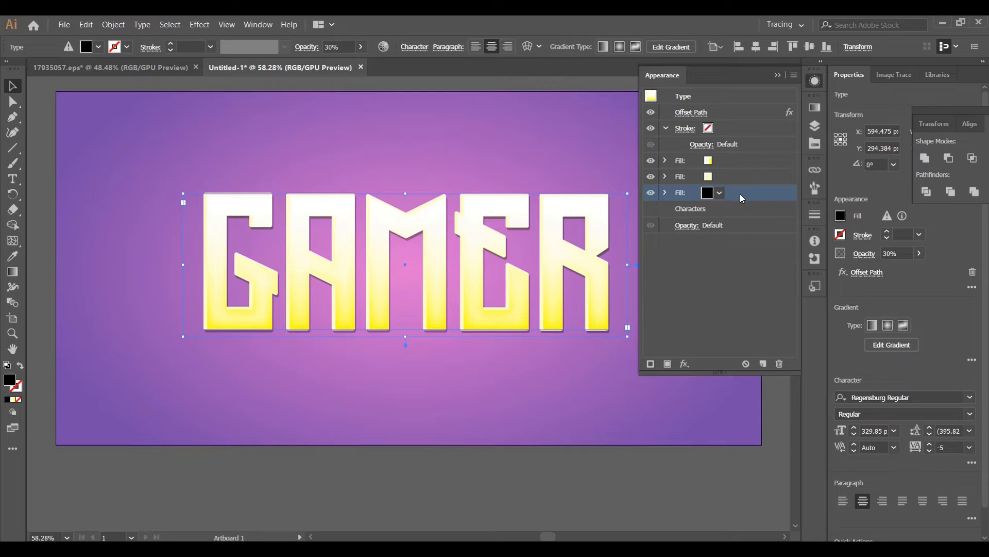
# Add a fourth fill directly beneath the black fill in the text's appearance stack
pyautogui.click(738, 209)
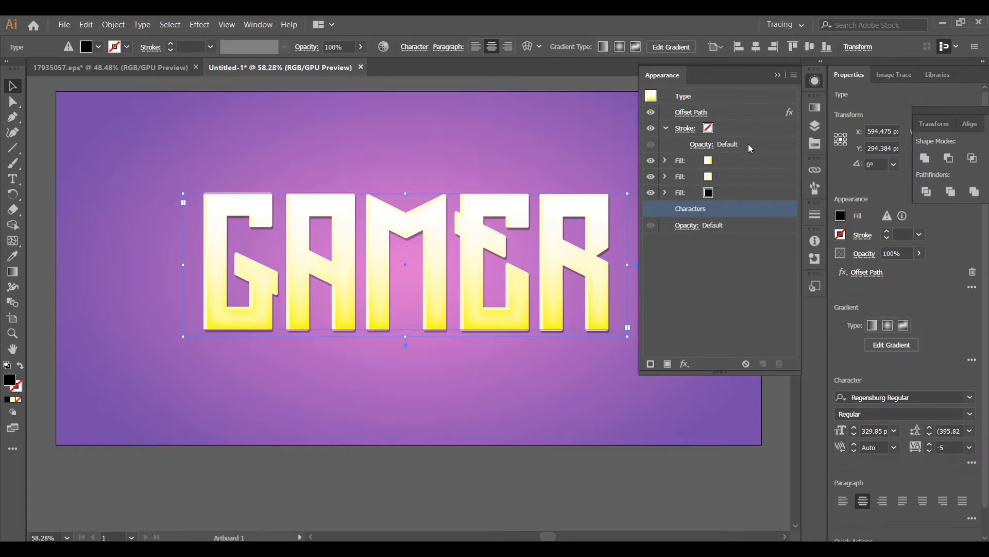
pyautogui.click(665, 128)
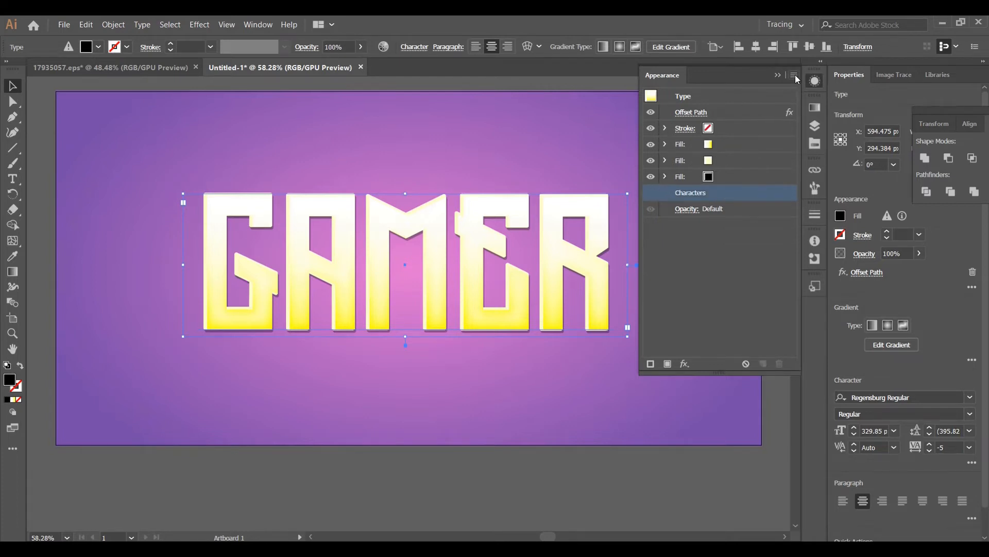
pyautogui.click(794, 76)
pyautogui.click(898, 80)
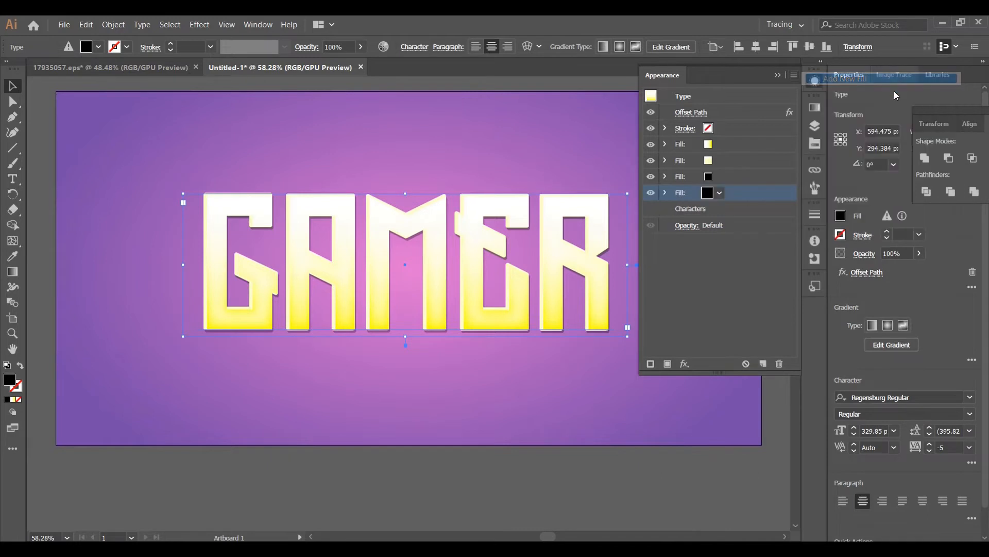
# Apply a white-to-black linear gradient to the new bottom fill and set its angle to 90°
pyautogui.click(819, 108)
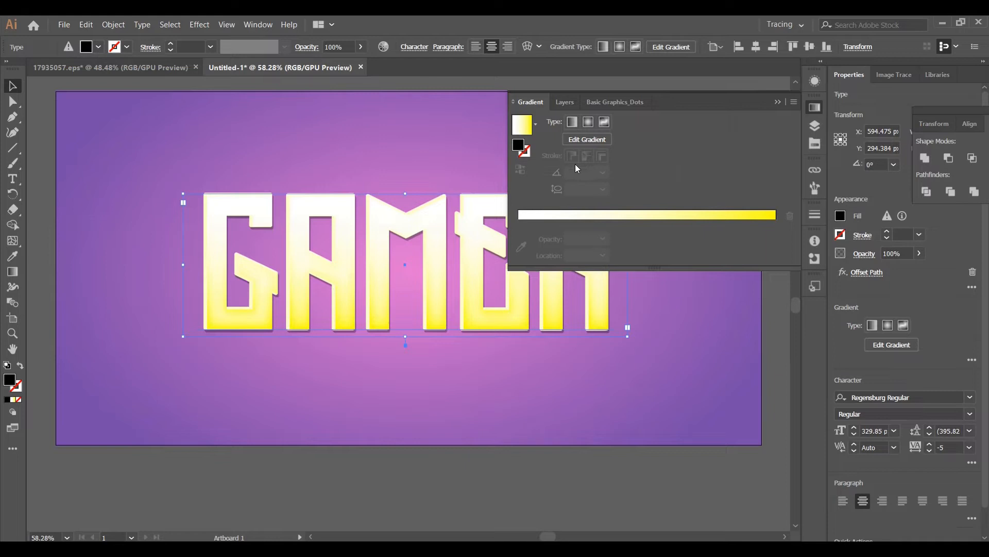
pyautogui.click(536, 129)
pyautogui.scroll(1, 474, 155)
pyautogui.click(474, 150)
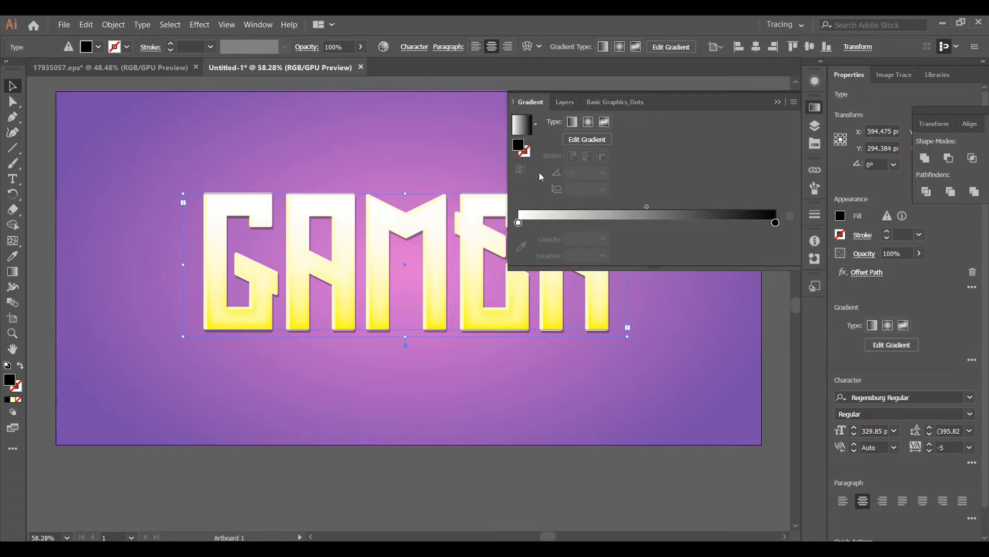
pyautogui.click(582, 172)
pyautogui.press('BackSpace')
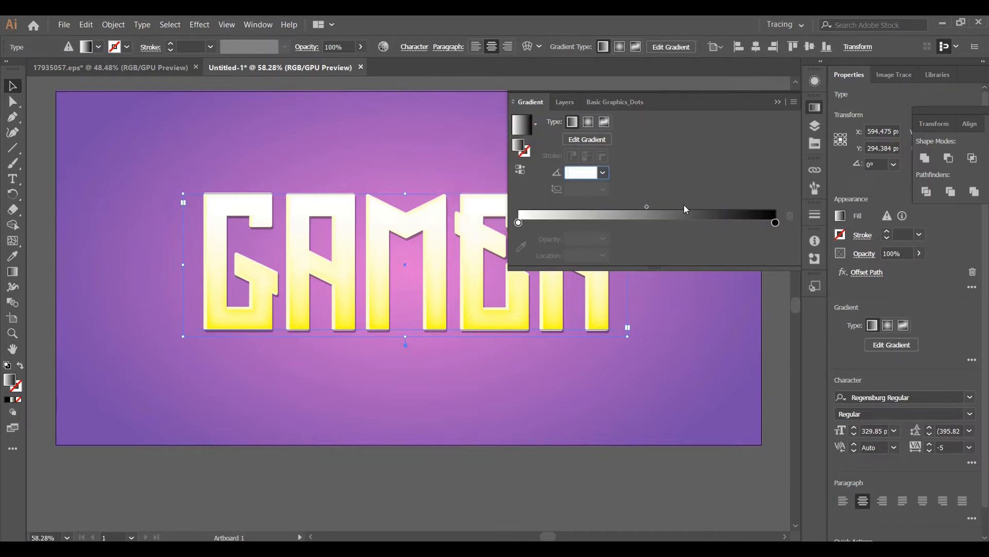
pyautogui.write('90')
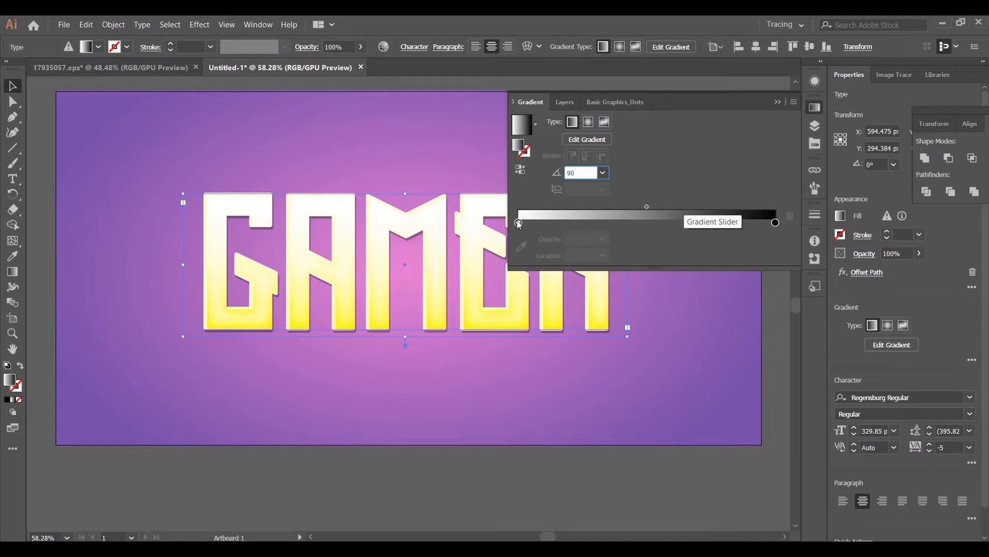
# Colour the gradient's starting stop orange with hex value FB905B
pyautogui.click(517, 222)
pyautogui.doubleClick(517, 222)
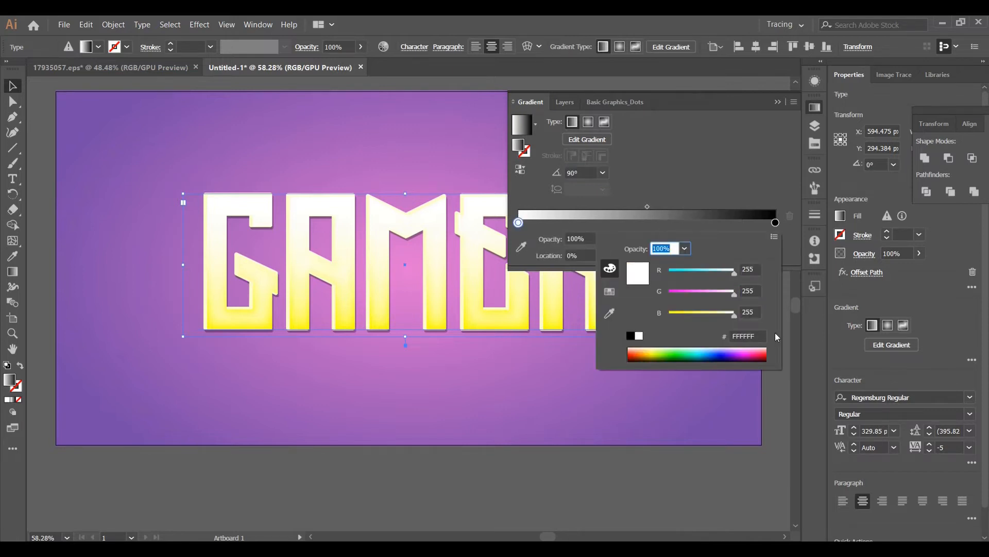
pyautogui.press('Tab')
pyautogui.press('BackSpace')
pyautogui.write('FB90')
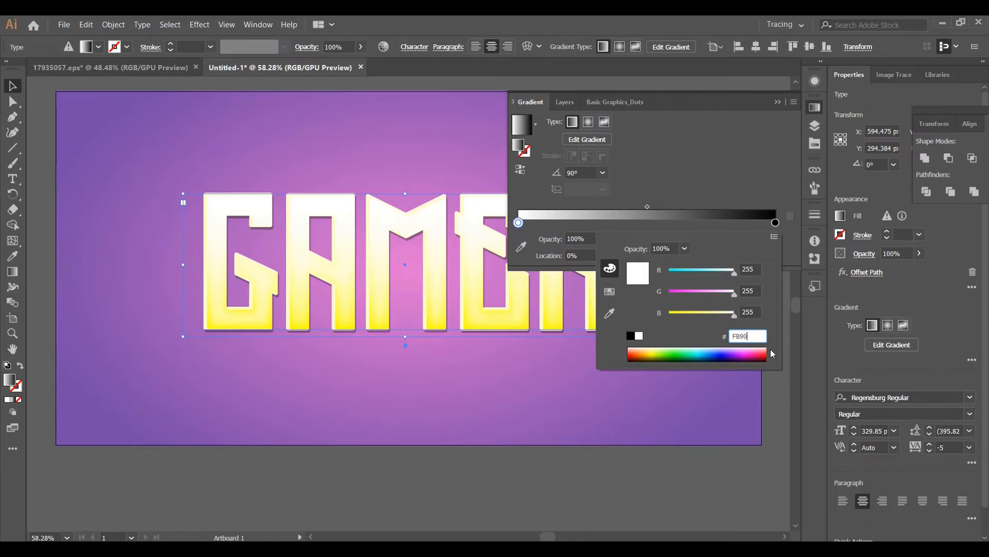
pyautogui.write('5B')
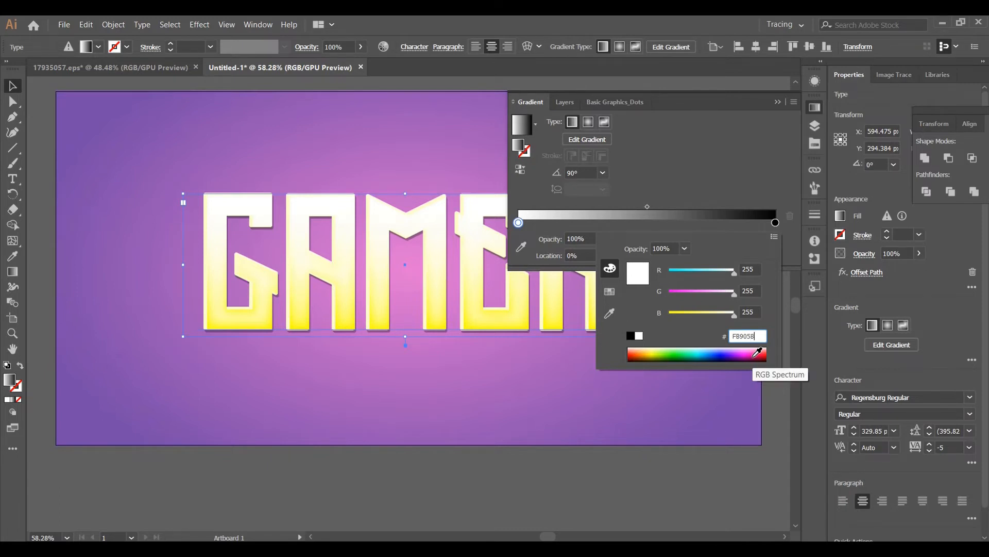
pyautogui.moveTo(759, 332); pyautogui.dragTo(720, 333)
pyautogui.press('Return')
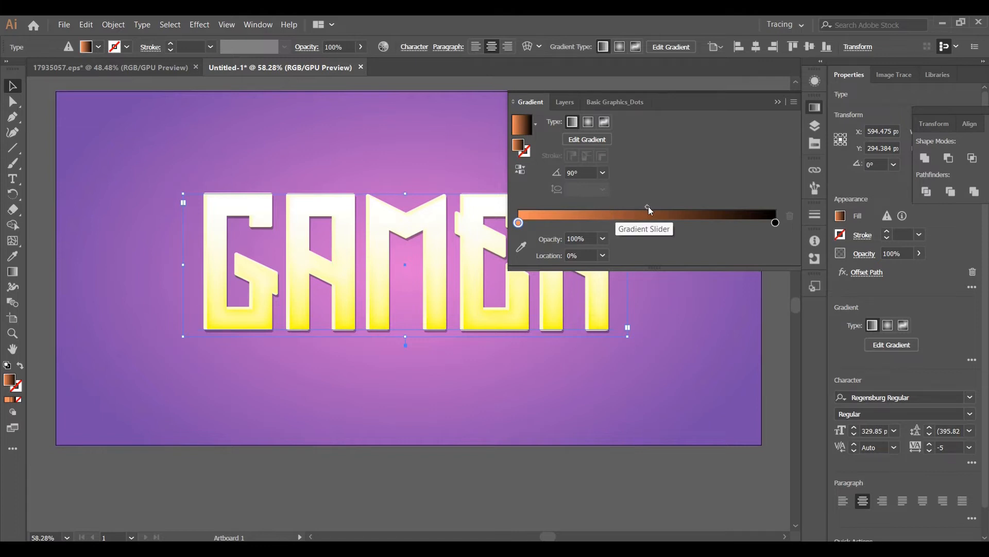
# Add a middle gradient stop at about 40%, colour it pink FF4F9B and fine-tune its location
pyautogui.click(622, 223)
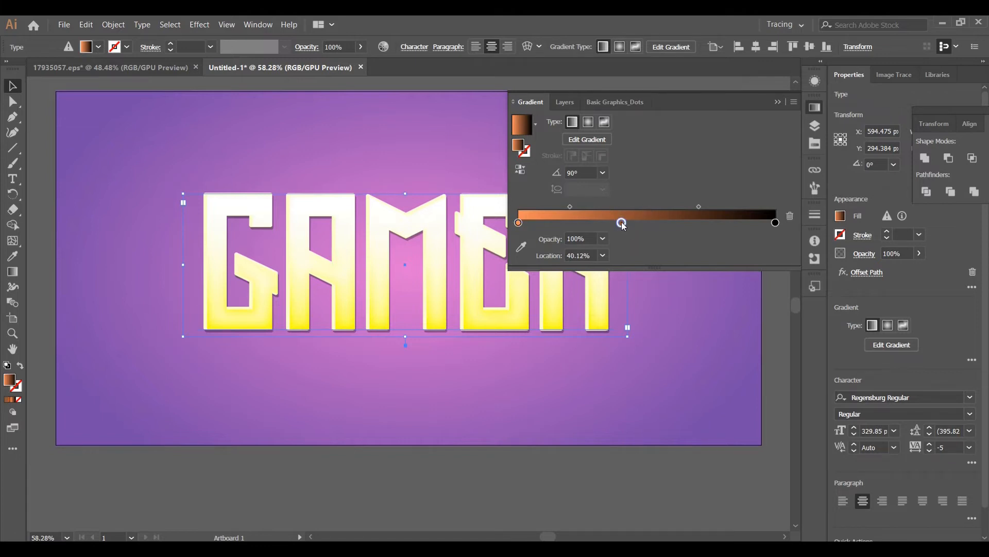
pyautogui.doubleClick(622, 223)
pyautogui.click(747, 335)
pyautogui.press('BackSpace')
pyautogui.write('FF4')
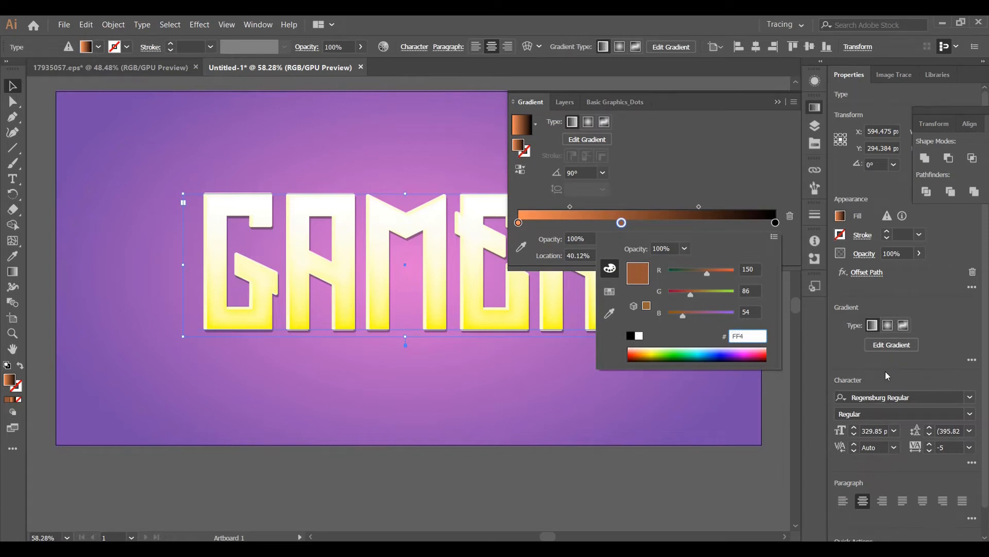
pyautogui.write('F9B')
pyautogui.press('Return')
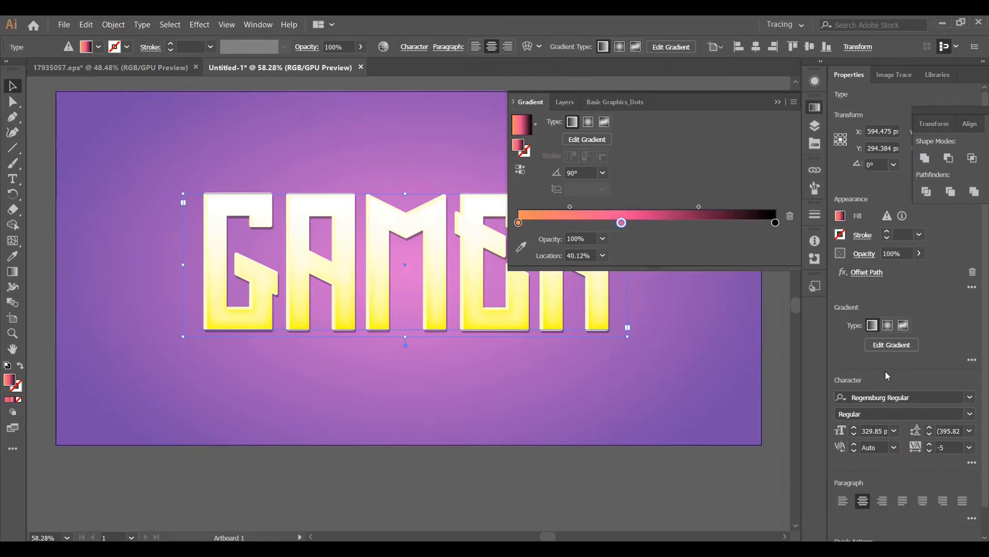
pyautogui.click(601, 256)
pyautogui.press('Return')
# Set the midpoint between the orange and pink gradient stops to 34.29%
pyautogui.click(569, 207)
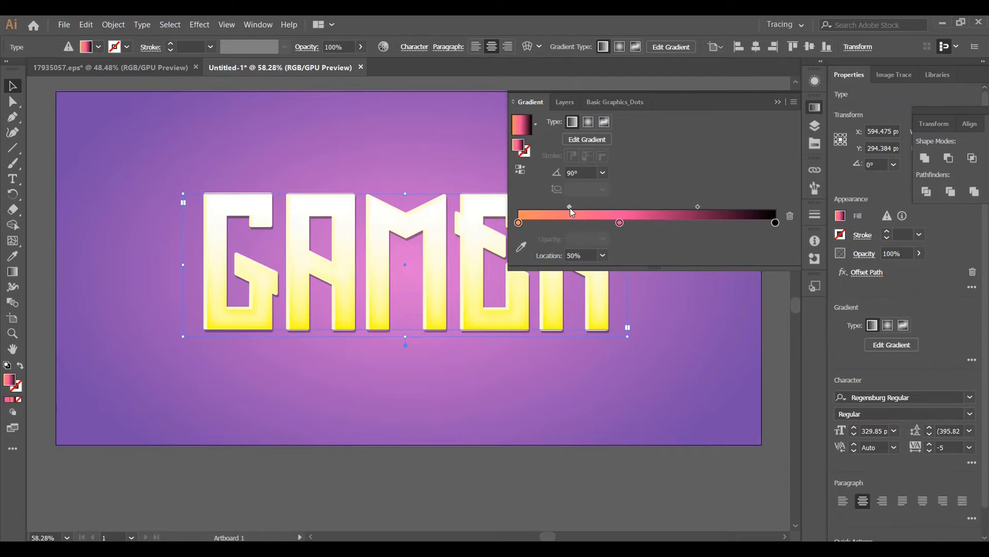
pyautogui.press('BackSpace')
pyautogui.write('34.')
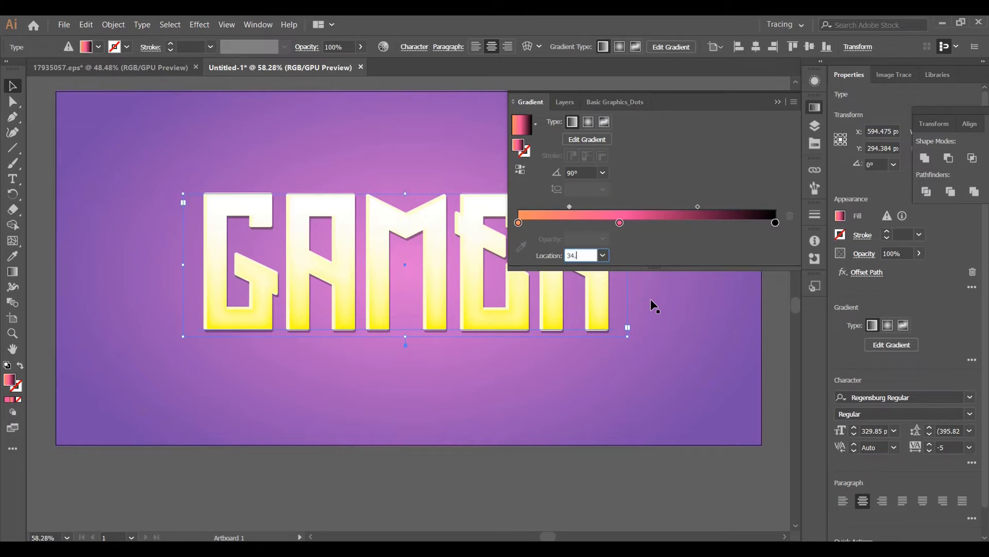
pyautogui.write('29')
pyautogui.press('Return')
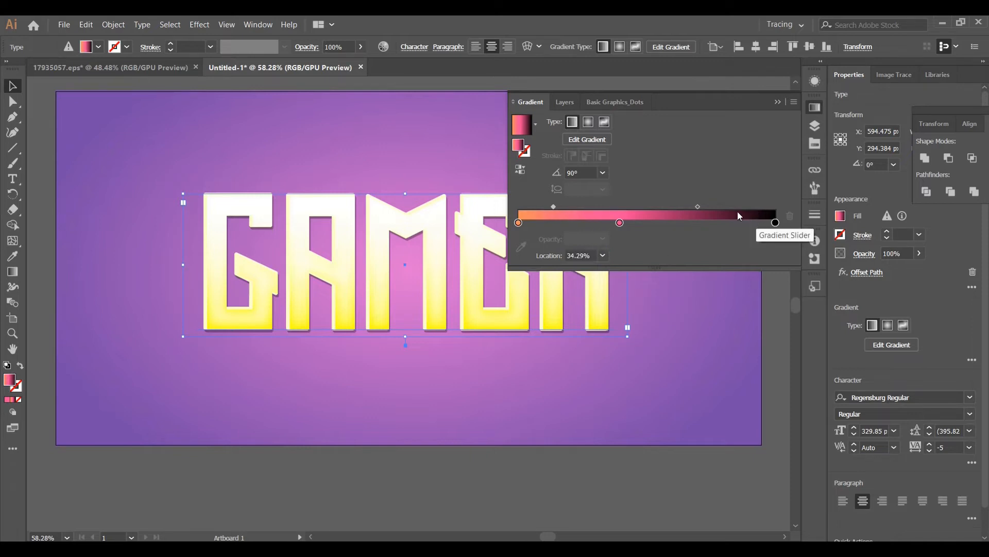
# Colour the gradient's black end stop purple with hex value 5900DB
pyautogui.doubleClick(776, 223)
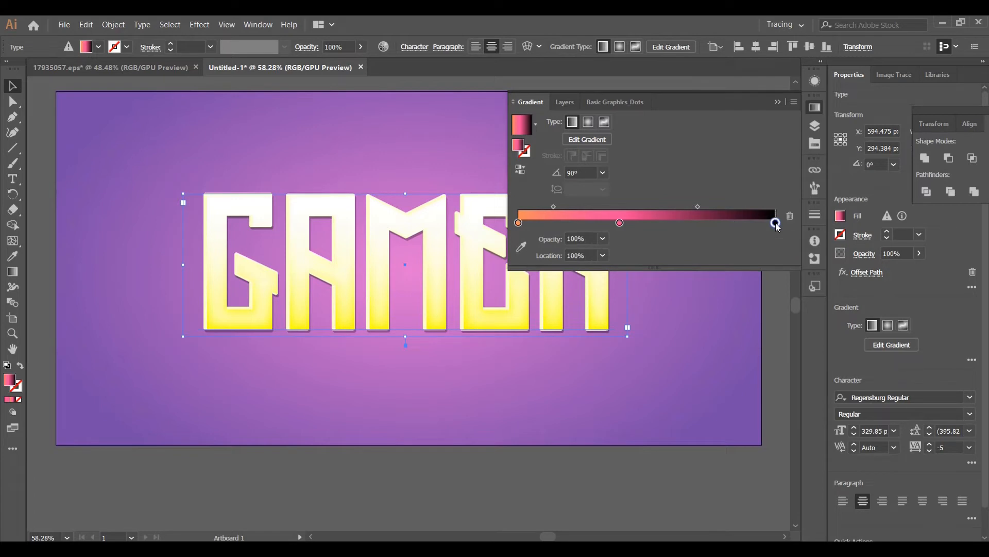
pyautogui.doubleClick(758, 335)
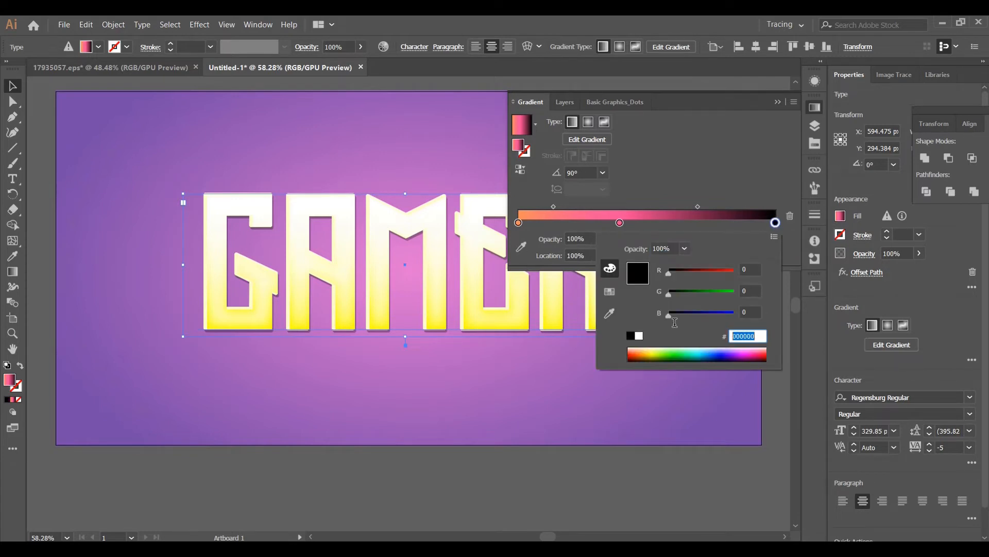
pyautogui.press('BackSpace')
pyautogui.write('5900DB')
pyautogui.press('Return')
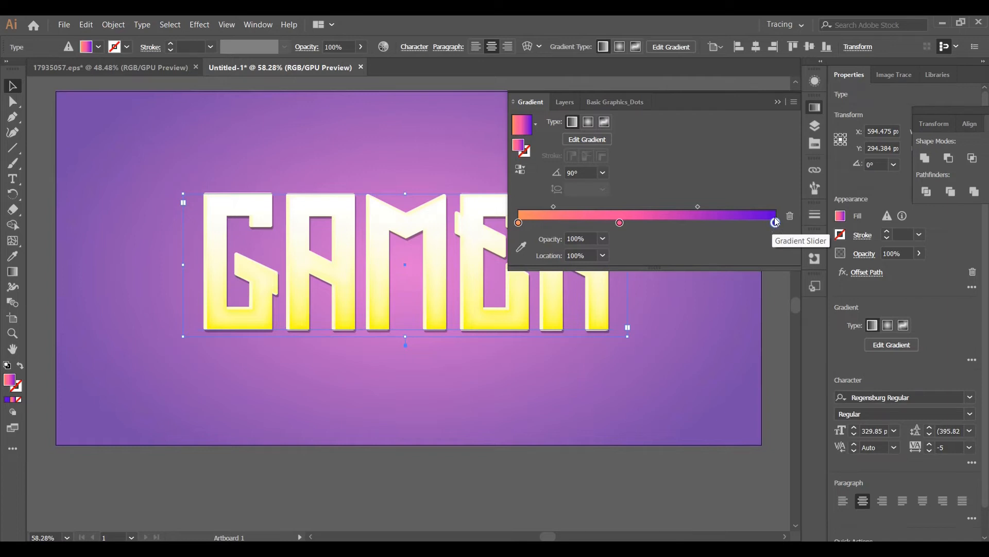
# Set the midpoint between the pink and purple gradient stops to 43.43%
pyautogui.click(698, 206)
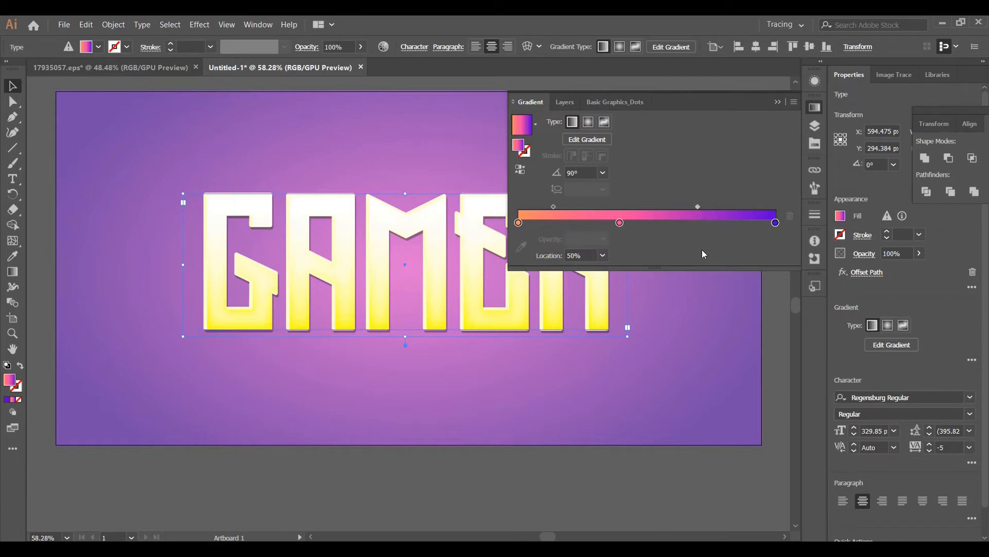
pyautogui.click(587, 256)
pyautogui.press('BackSpace')
pyautogui.write('43.43')
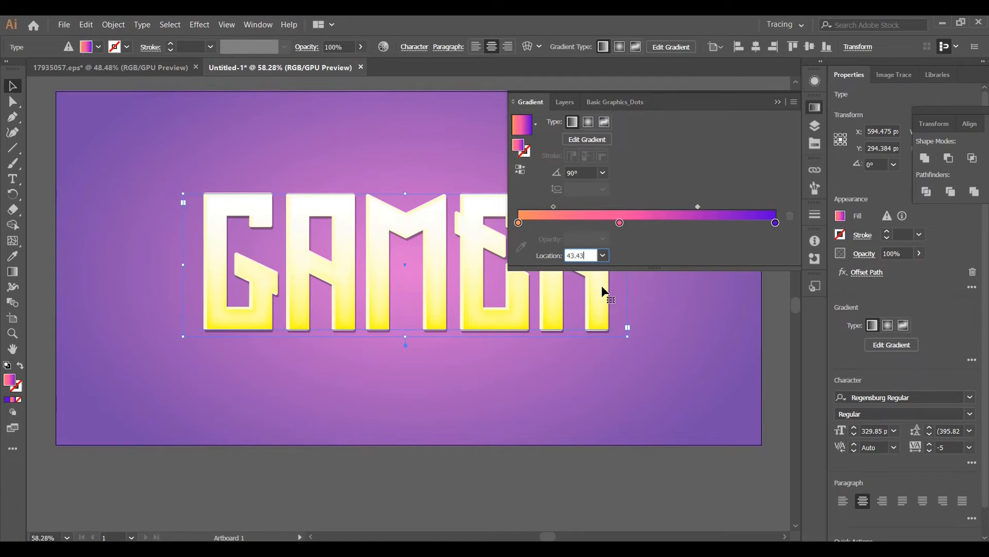
pyautogui.press('Return')
pyautogui.click(776, 224)
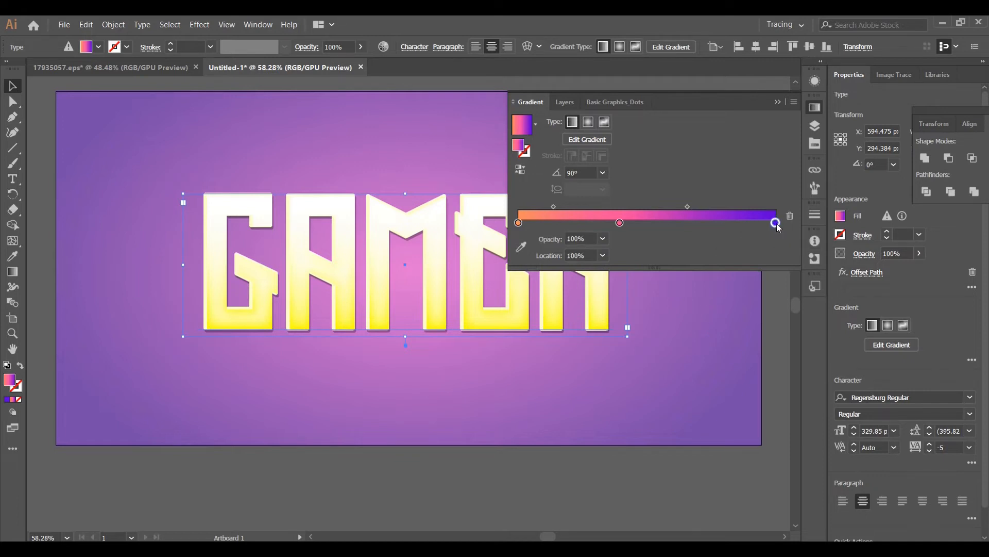
# Apply an Offset Path effect to the orange-pink-purple gradient fill with a 16.3388 px offset and Round joins
pyautogui.click(814, 82)
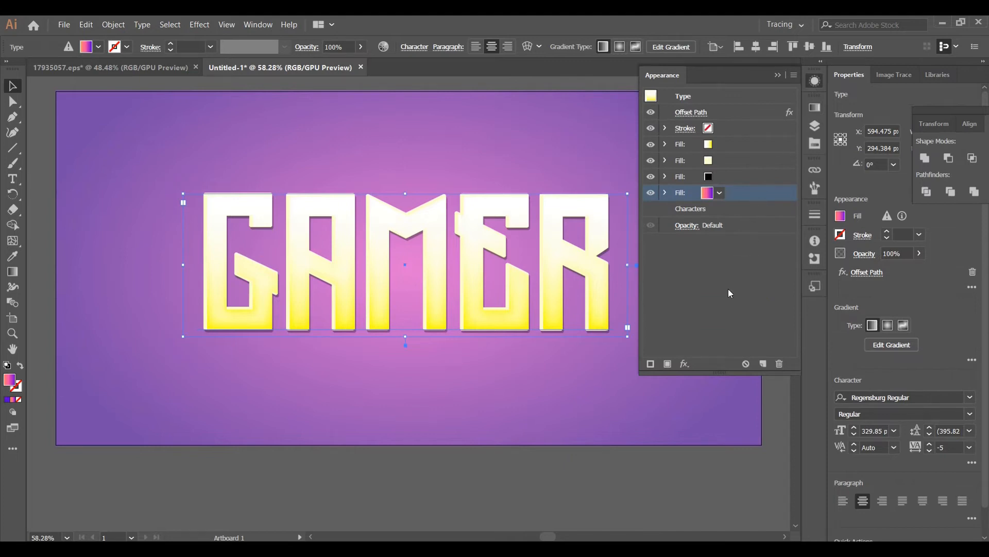
pyautogui.click(686, 363)
pyautogui.moveTo(747, 128)
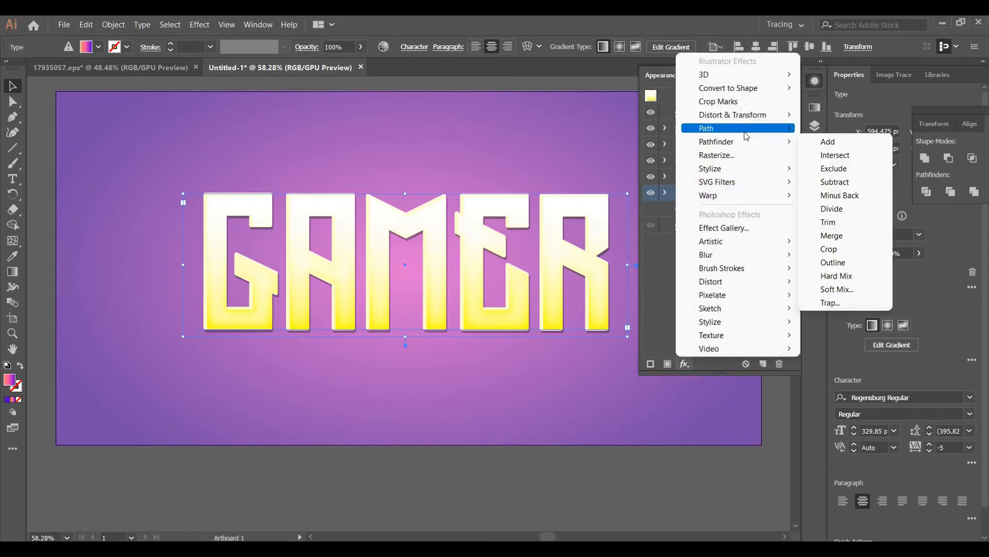
pyautogui.click(884, 134)
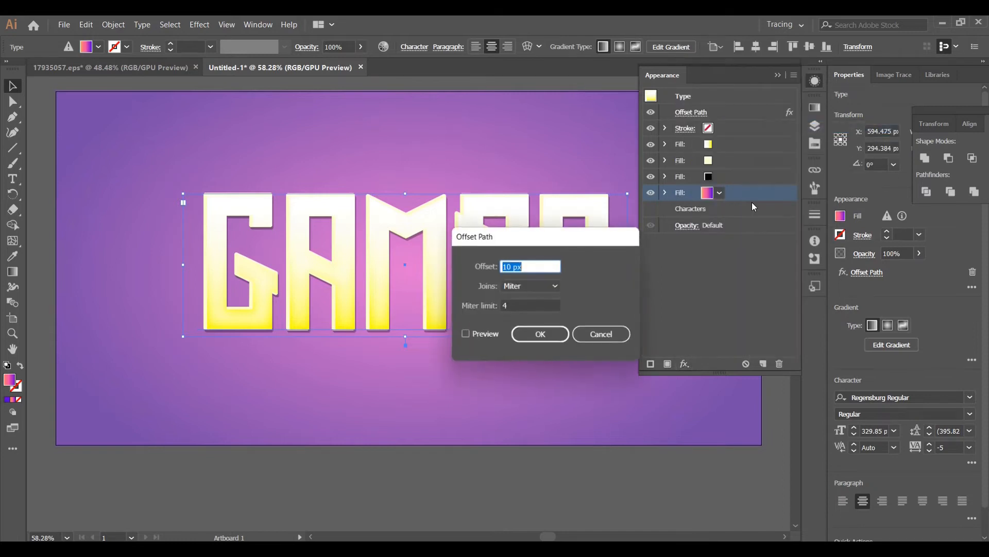
pyautogui.press('BackSpace')
pyautogui.write('16')
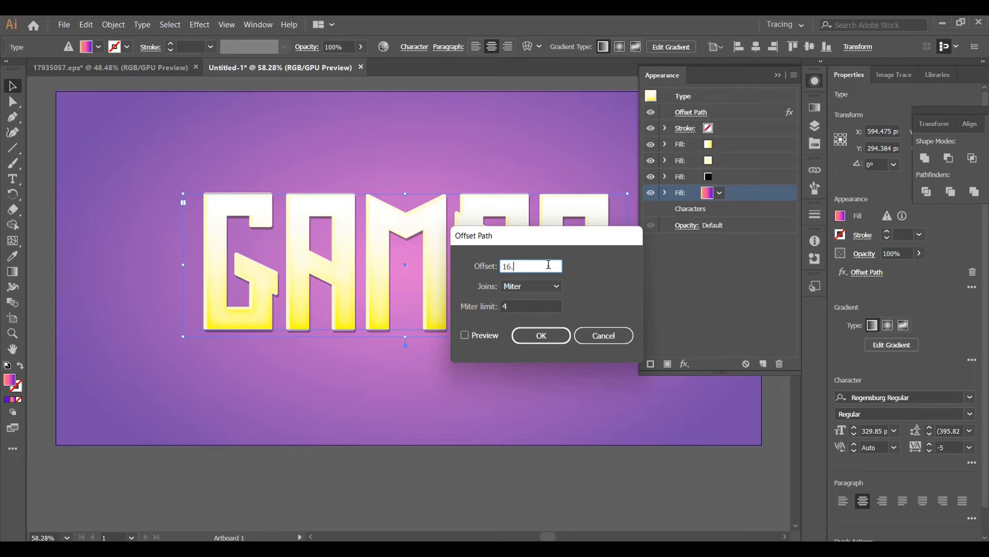
pyautogui.write('.3388')
pyautogui.click(544, 286)
pyautogui.click(541, 316)
pyautogui.click(466, 335)
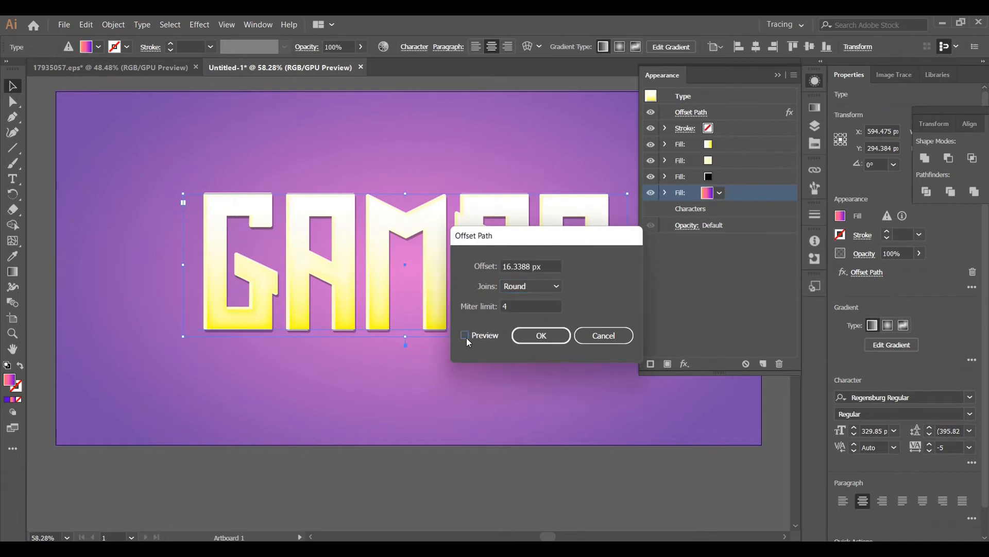
pyautogui.click(541, 335)
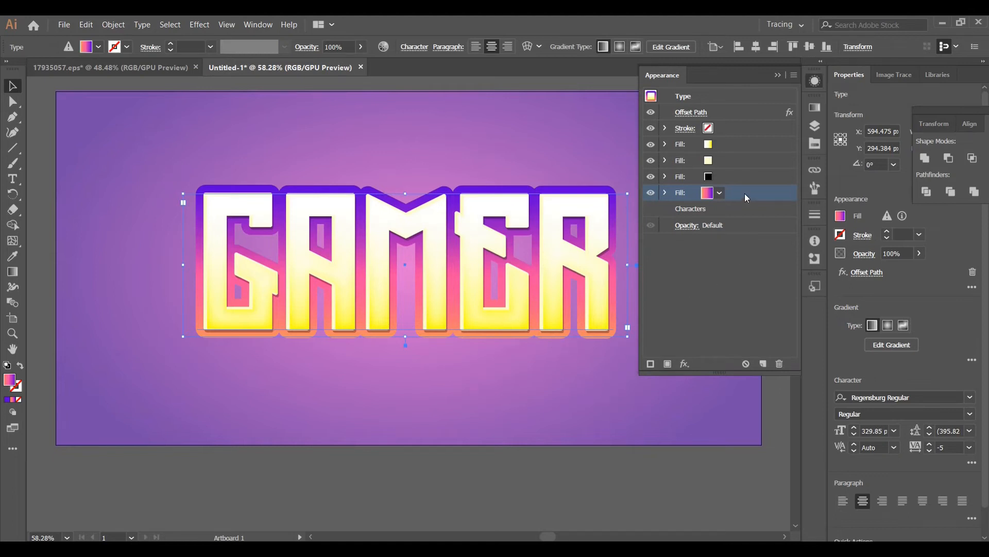
# Add an Inner Glow effect to the orange-pink-purple gradient fill, using Overlay mode and white as the glow colour
pyautogui.click(685, 363)
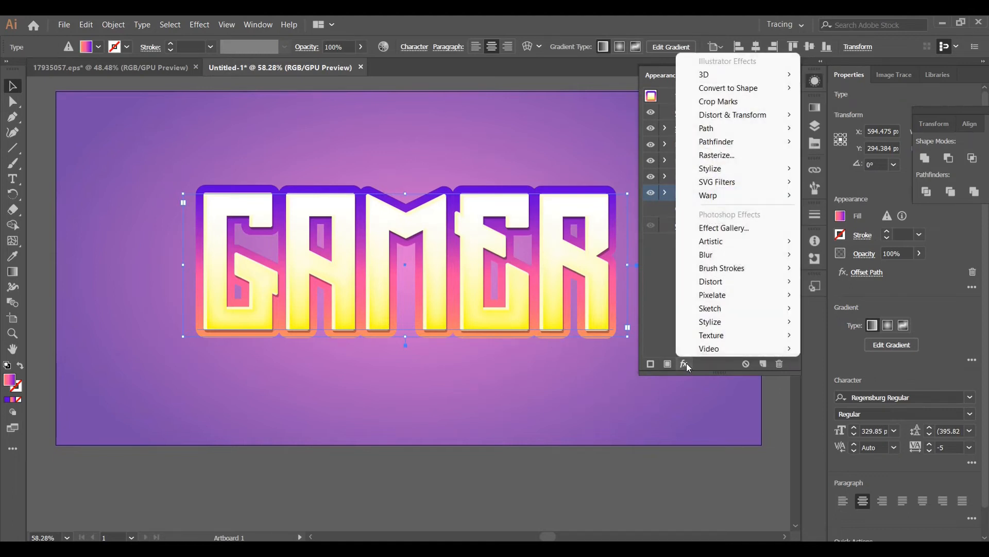
pyautogui.moveTo(745, 176)
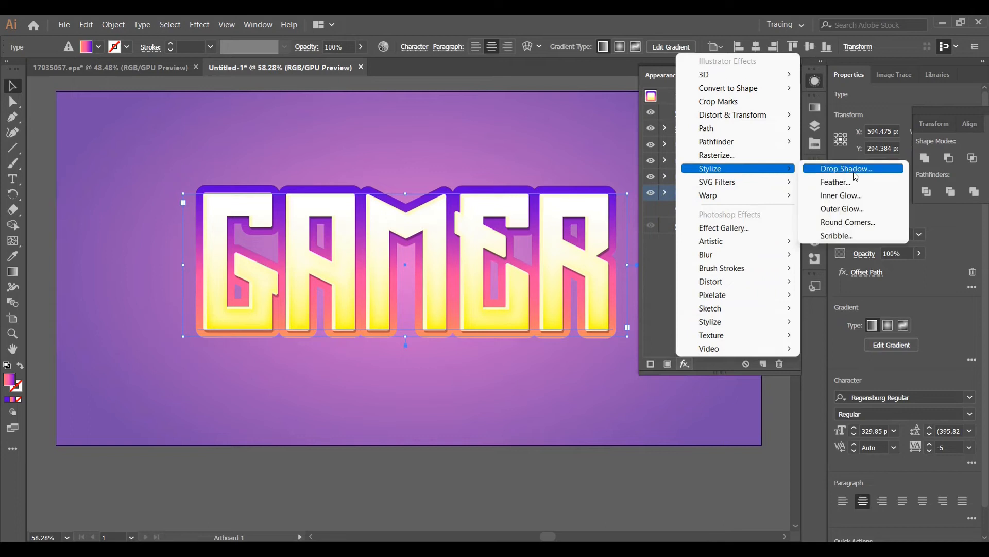
pyautogui.click(888, 199)
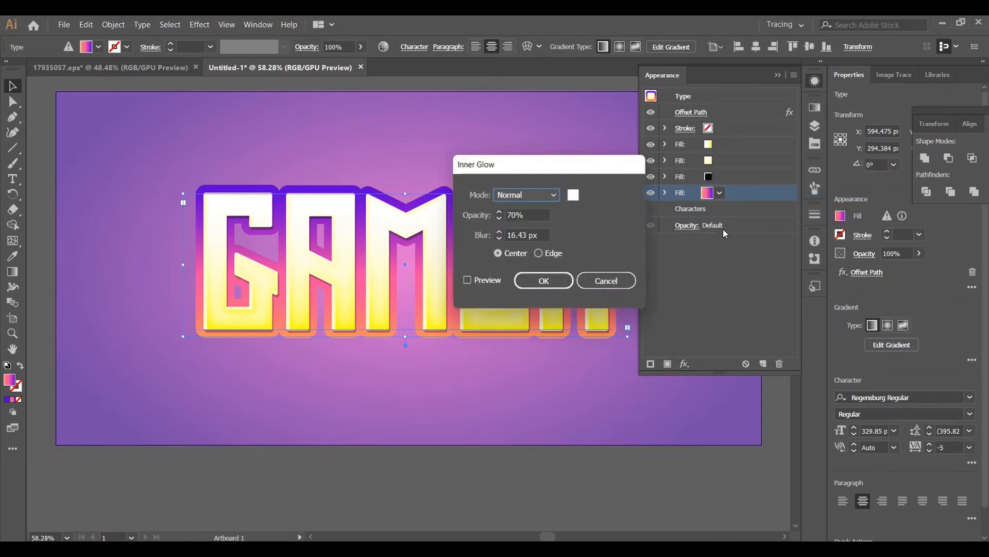
pyautogui.click(545, 195)
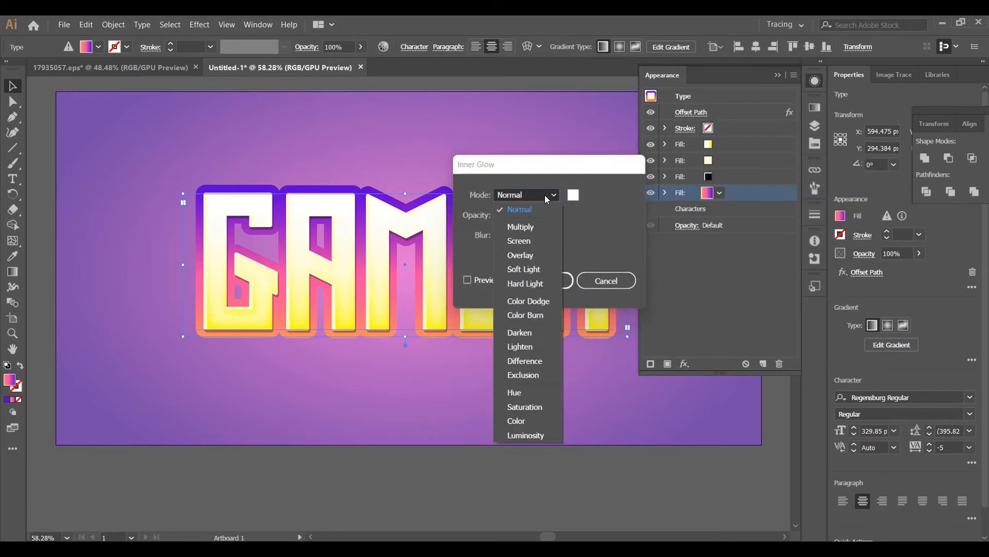
pyautogui.click(546, 256)
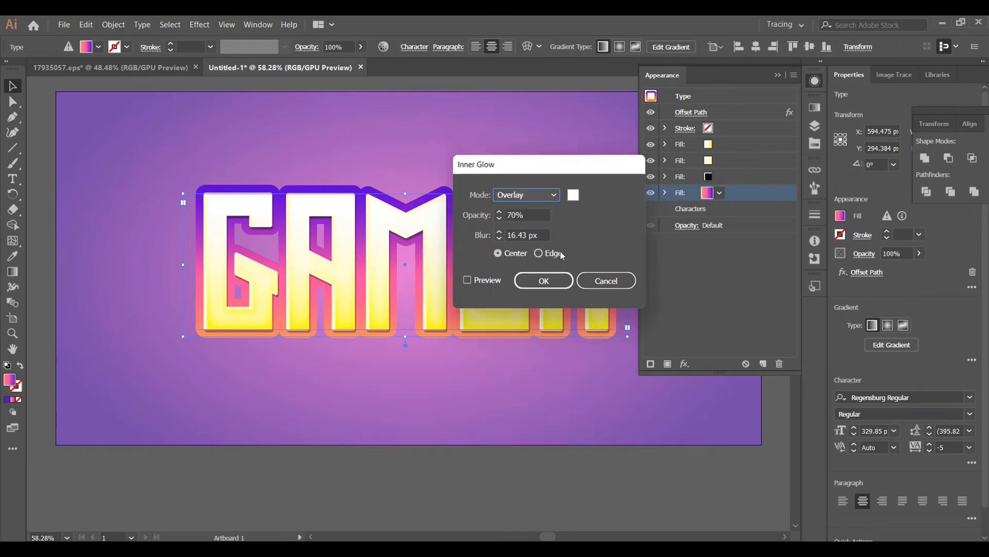
pyautogui.click(572, 195)
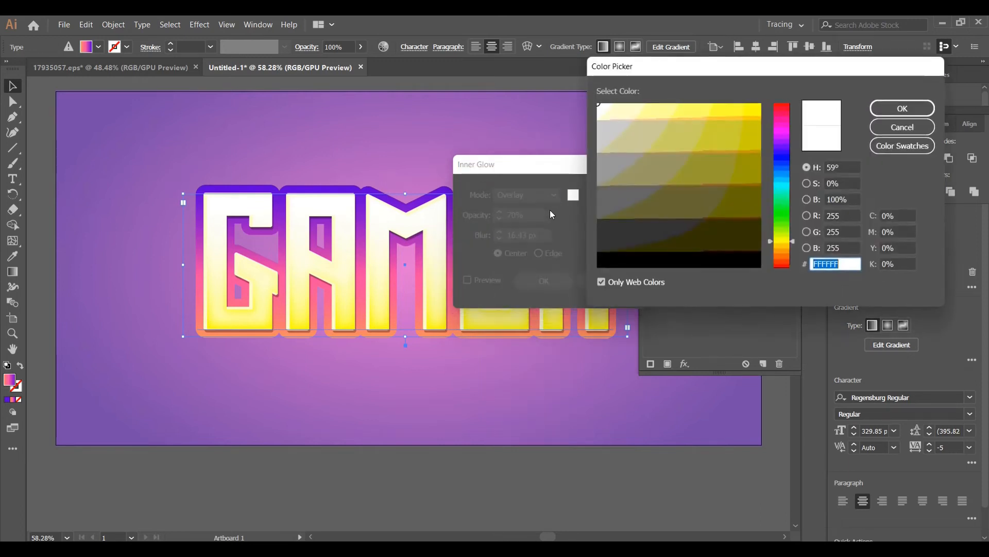
pyautogui.click(902, 108)
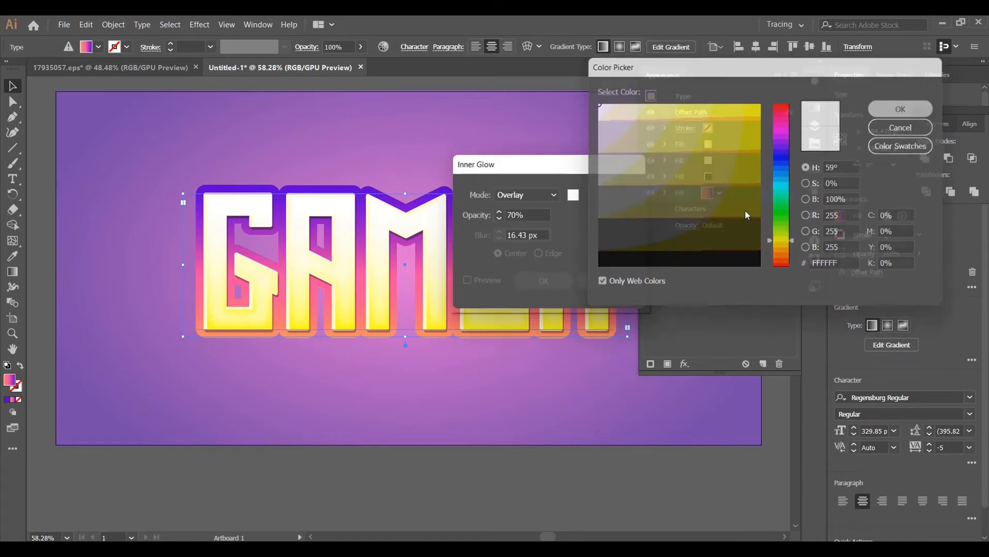
# Set the inner glow's opacity to 75% and its blur to 9.43 px, and apply the effect
pyautogui.doubleClick(524, 215)
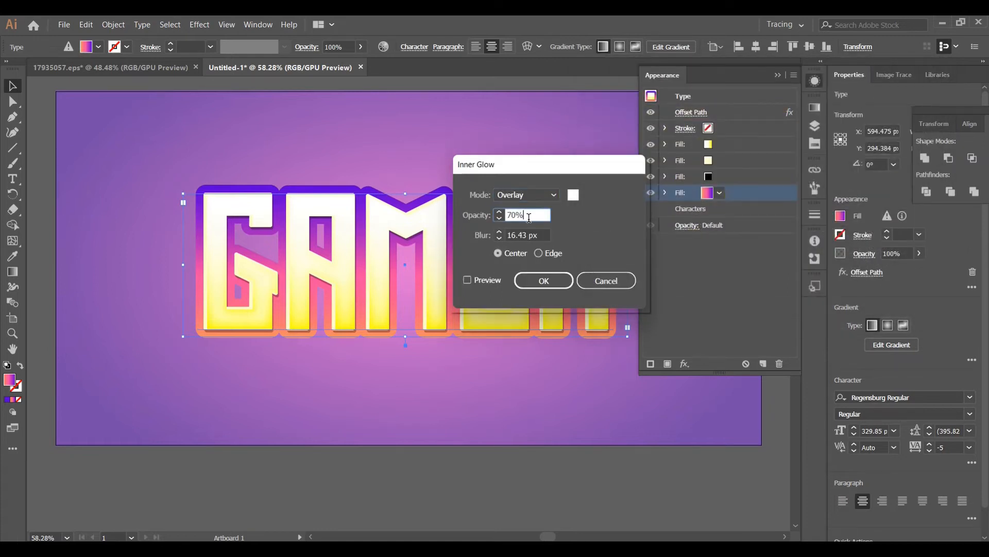
pyautogui.write('75')
pyautogui.press('Tab')
pyautogui.press('BackSpace')
pyautogui.write('9.43')
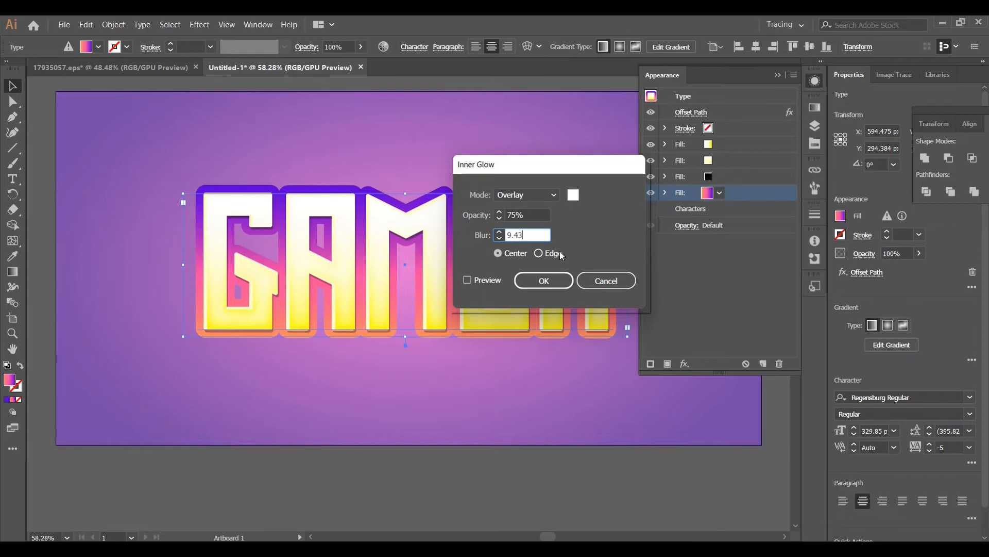
pyautogui.press('Return')
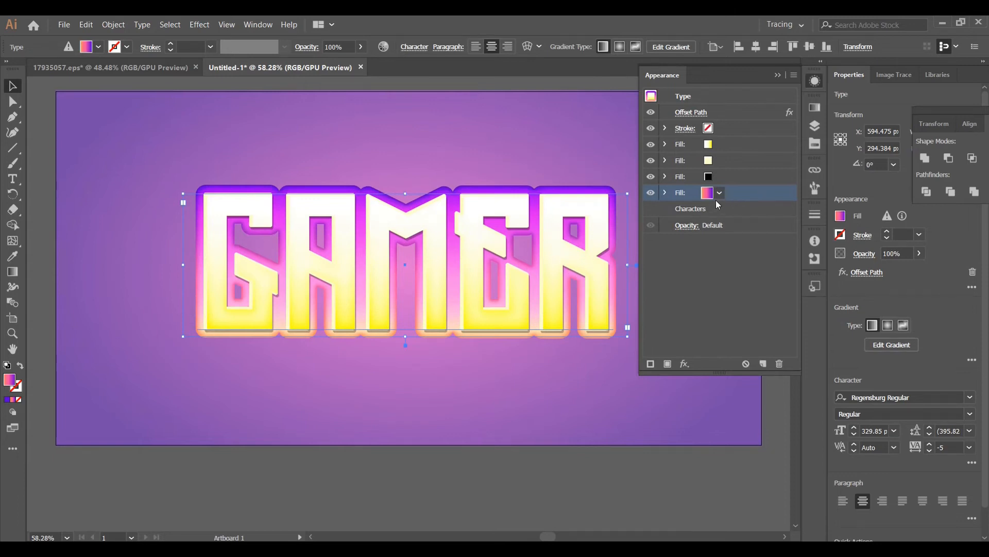
# Change the Inner Glow on the orange-pink-purple gradient fill to start from the Edge, with the preview enabled
pyautogui.click(665, 192)
pyautogui.doubleClick(790, 227)
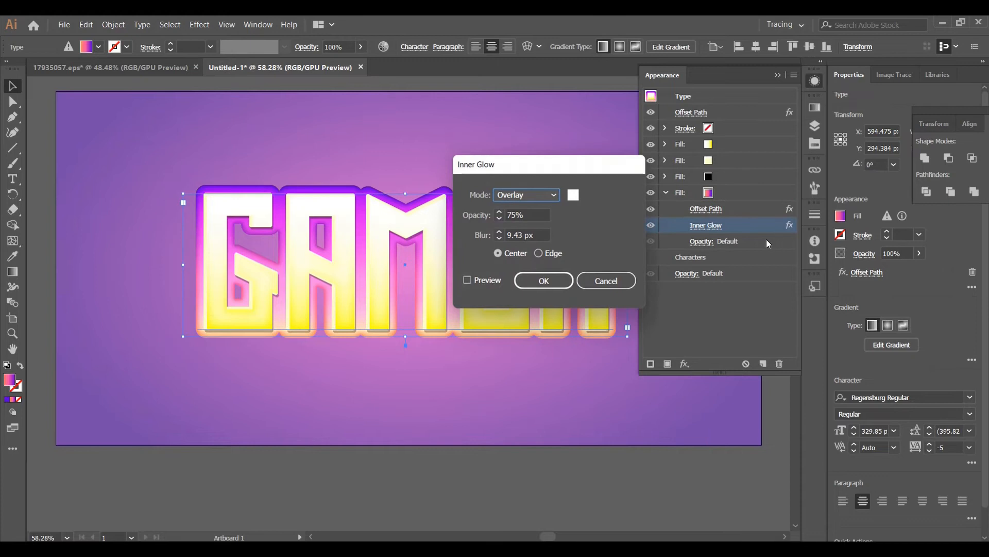
pyautogui.click(539, 253)
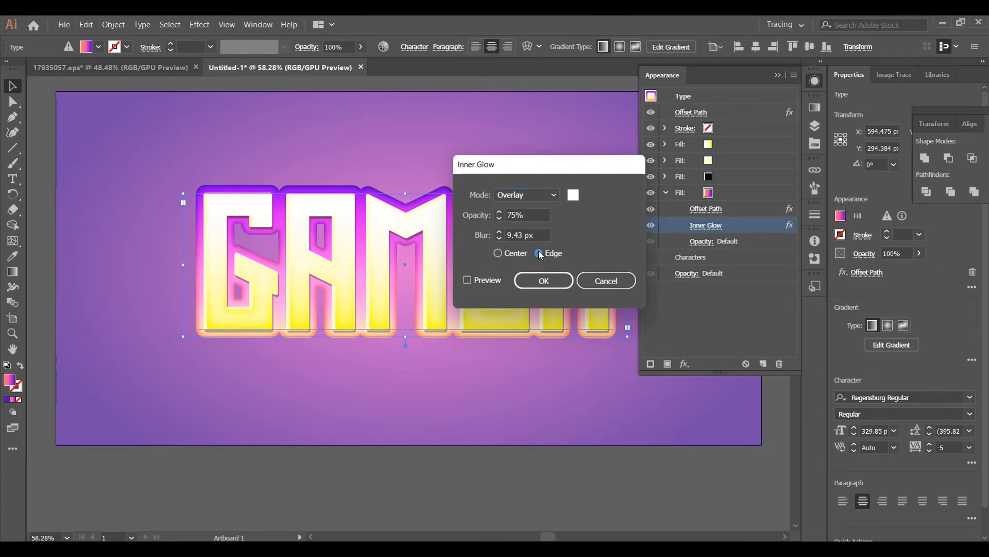
pyautogui.click(467, 280)
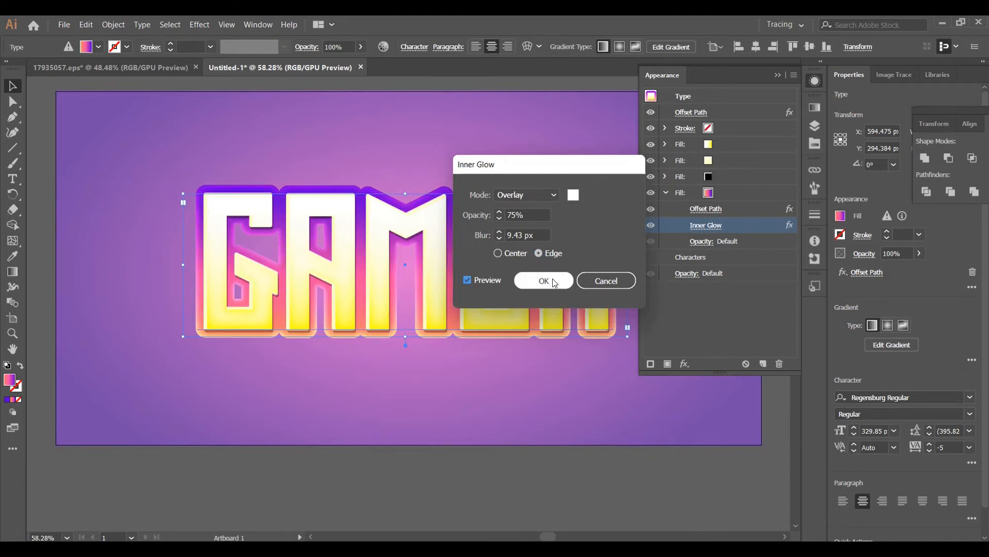
pyautogui.click(545, 281)
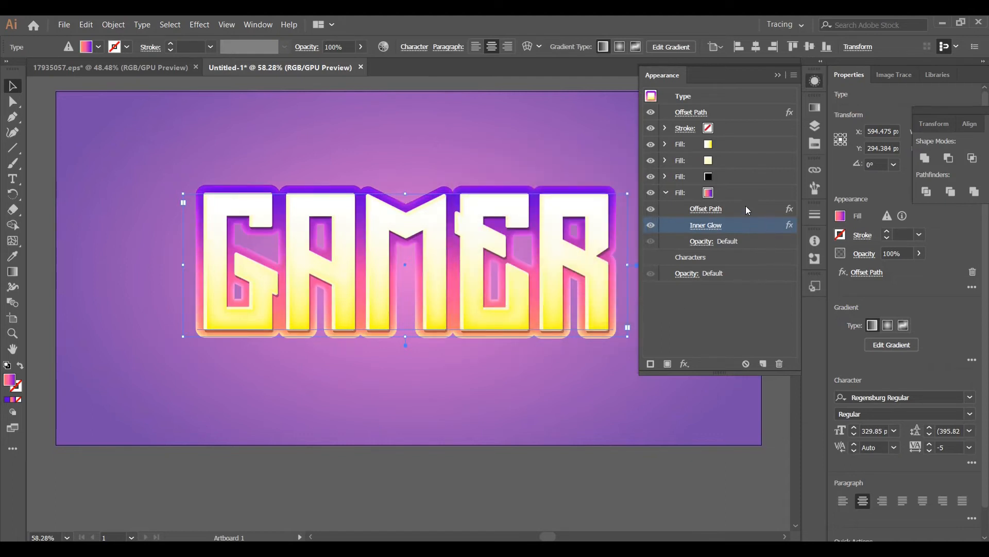
pyautogui.click(666, 193)
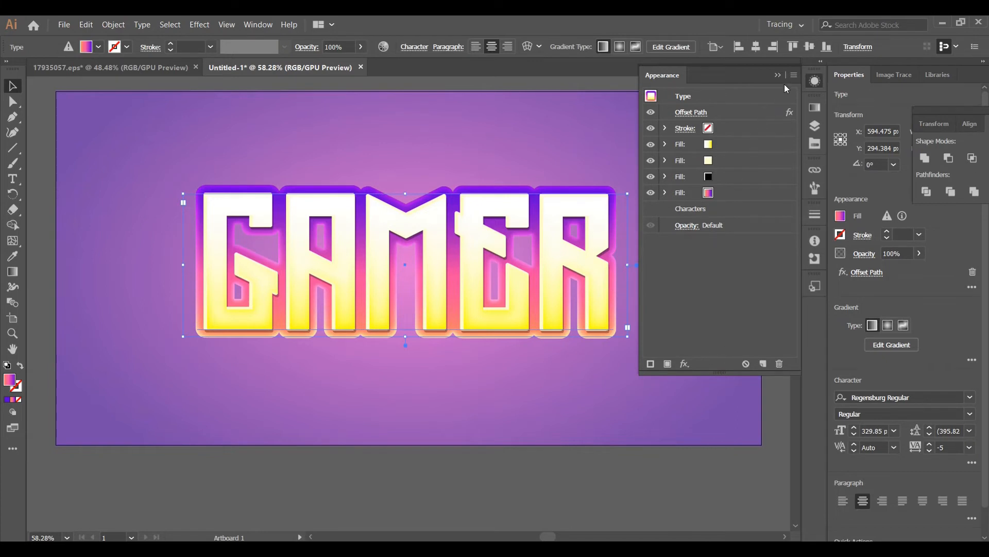
# Add a new fill beneath the orange-pink-purple gradient fill and give it the White, Black gradient preset
pyautogui.click(738, 207)
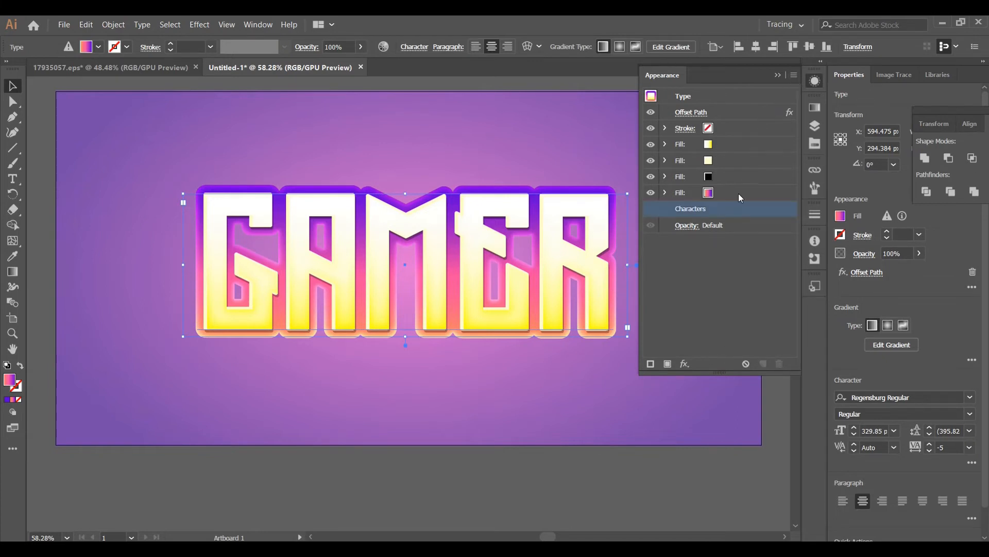
pyautogui.click(794, 76)
pyautogui.click(893, 78)
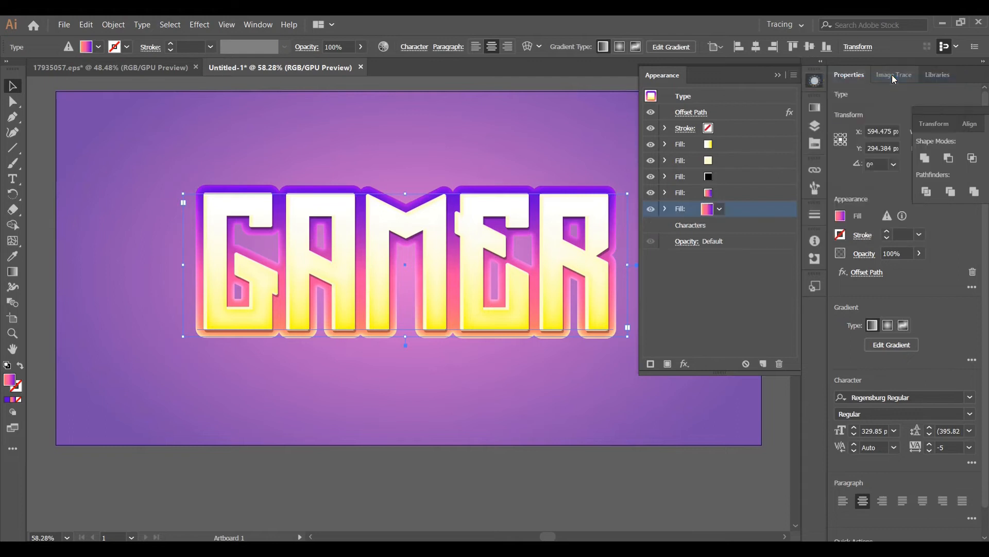
pyautogui.click(814, 108)
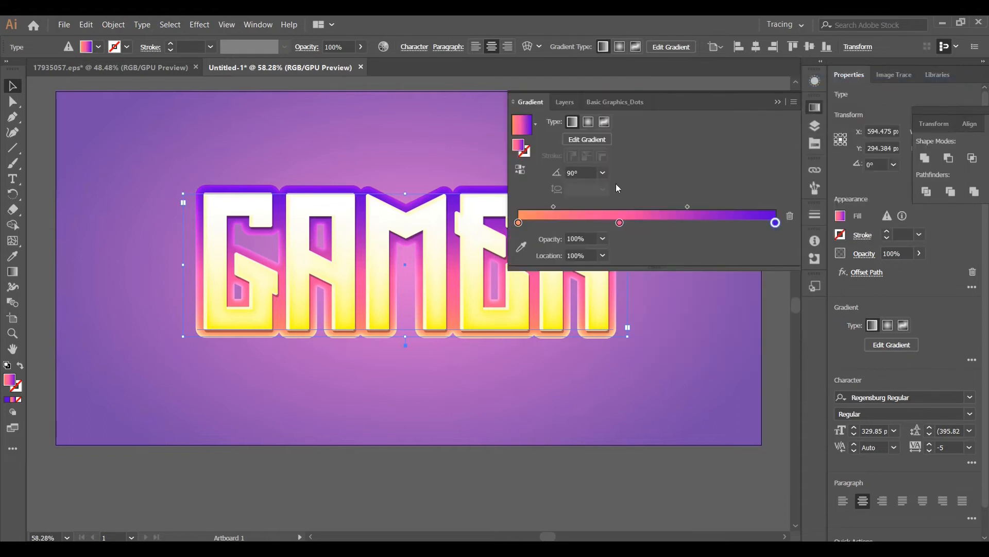
pyautogui.moveTo(586, 172); pyautogui.dragTo(541, 167)
pyautogui.click(537, 127)
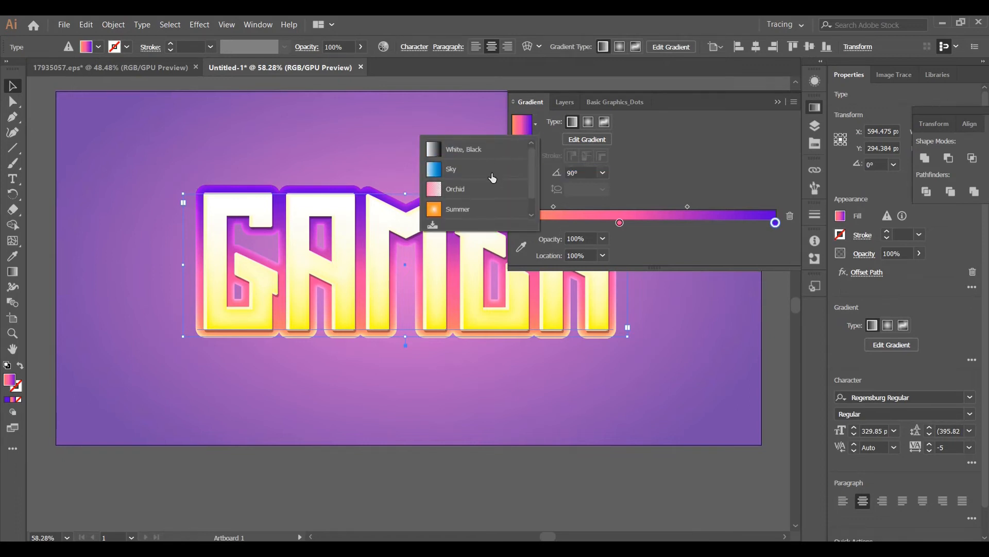
pyautogui.click(471, 148)
# Colour the new gradient's white start stop dark purple with hex value 3C006A
pyautogui.click(519, 223)
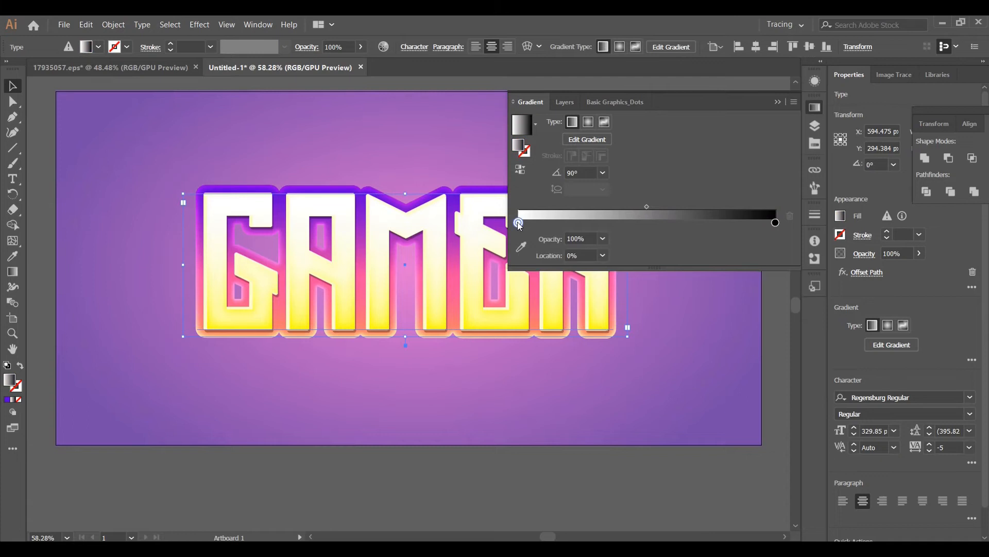
pyautogui.doubleClick(519, 223)
pyautogui.moveTo(761, 336); pyautogui.dragTo(705, 333)
pyautogui.press('BackSpace')
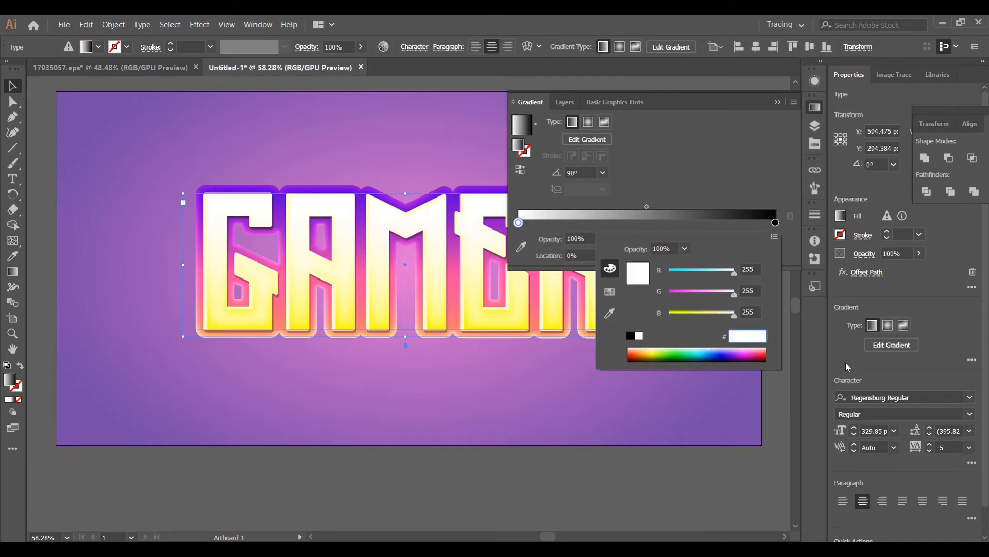
pyautogui.write('3C006A')
pyautogui.press('Return')
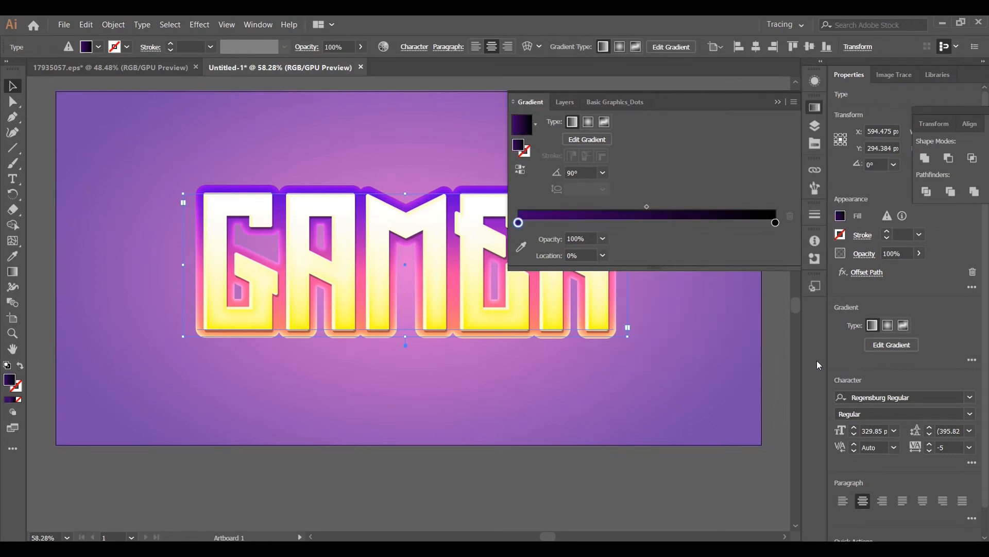
# Add a middle stop at about 47% on the gradient and colour it with hex value A12C68
pyautogui.click(639, 225)
pyautogui.doubleClick(639, 223)
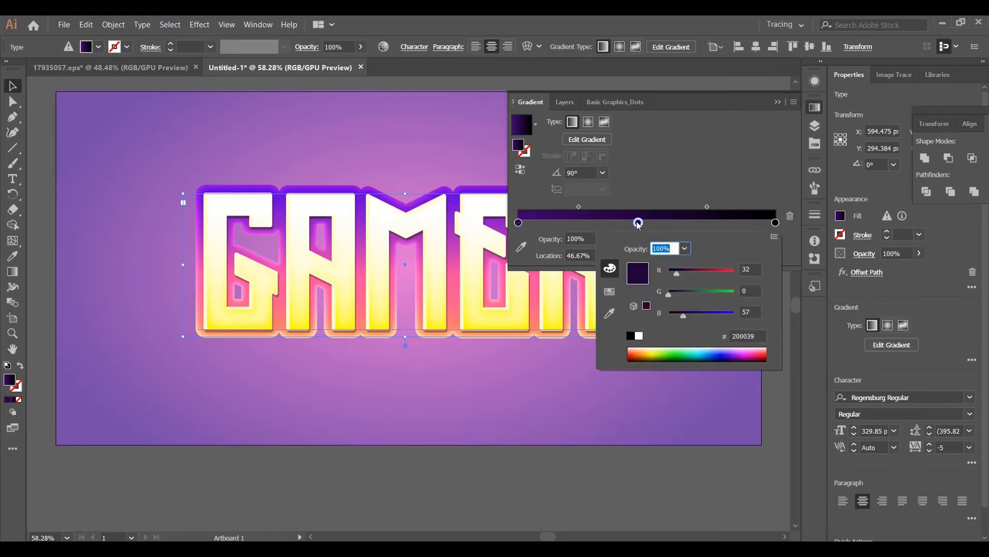
pyautogui.write('A12')
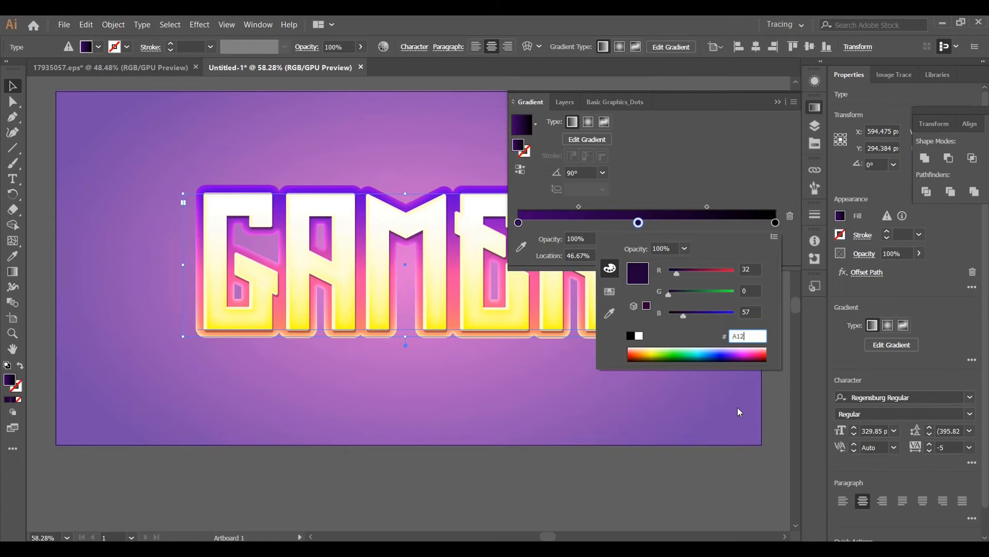
pyautogui.write('C')
pyautogui.write('6')
pyautogui.write('8')
pyautogui.press('Return')
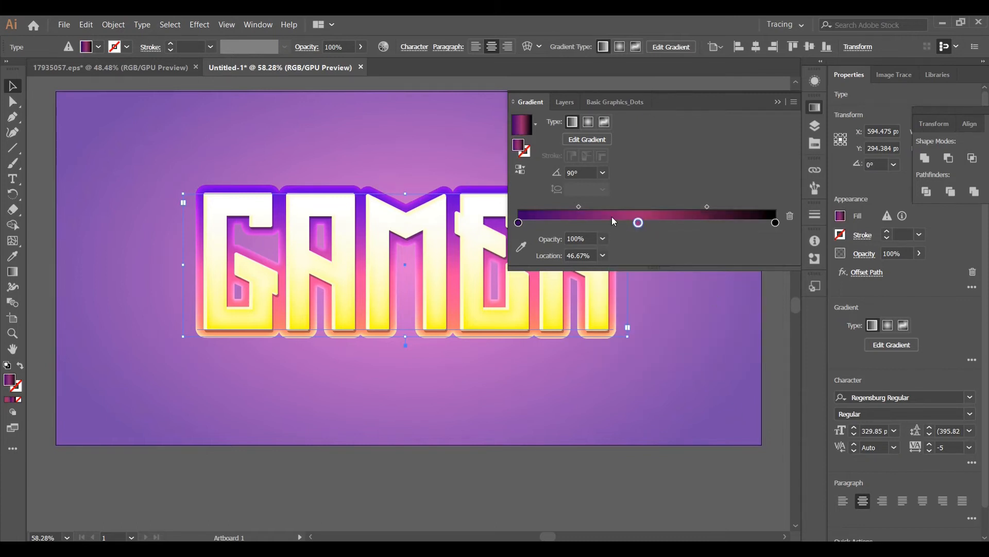
# Set the location of the gradient's middle stop to 60.59%
pyautogui.doubleClick(590, 253)
pyautogui.press('BackSpace')
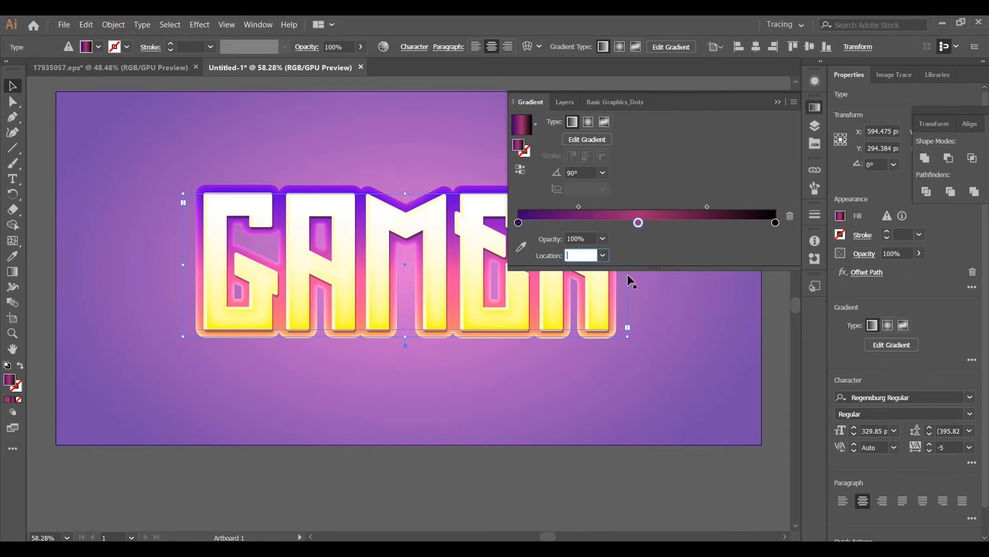
pyautogui.write('60.59')
pyautogui.press('Return')
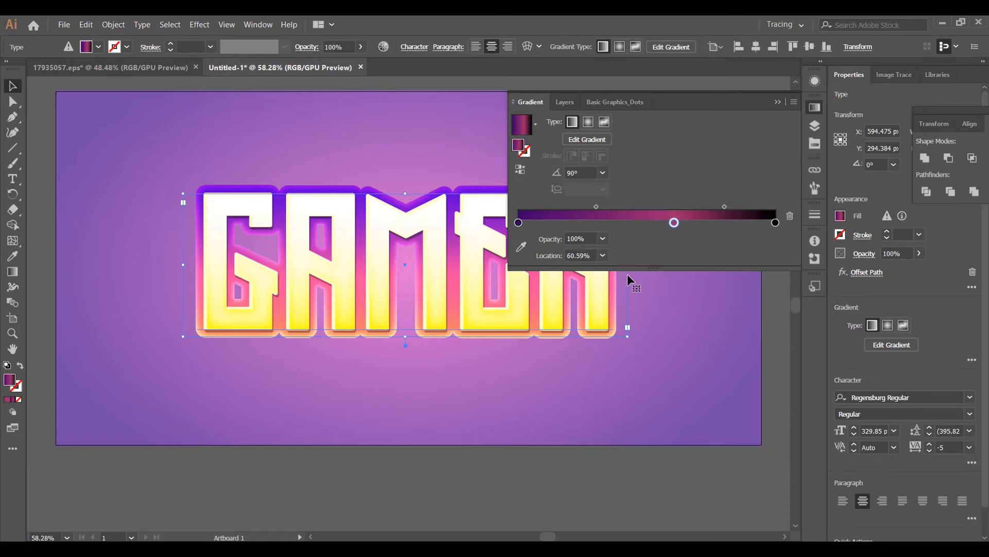
# Set the midpoint between the dark purple and magenta gradient stops to 56.57%
pyautogui.click(596, 207)
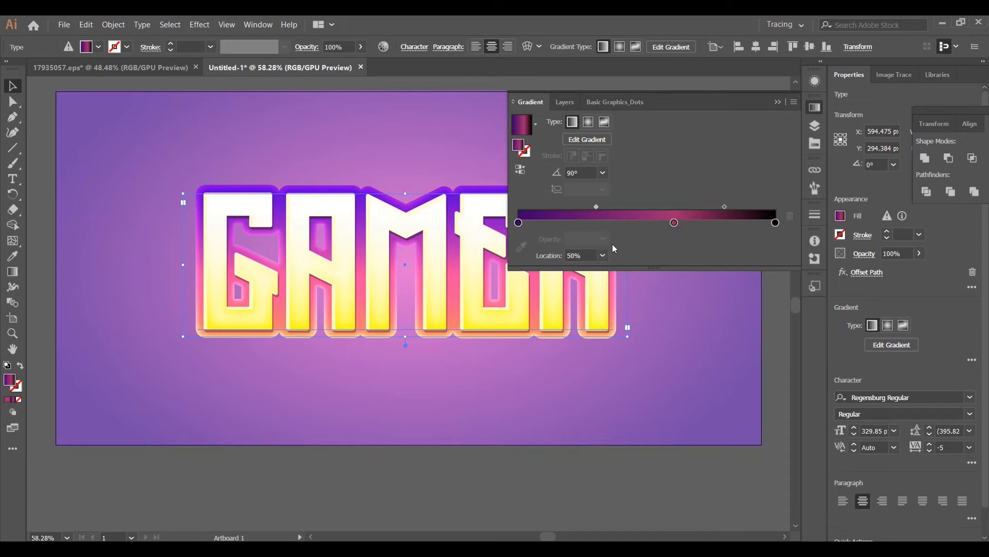
pyautogui.press('BackSpace')
pyautogui.write('56.57')
pyautogui.press('Return')
# Colour the gradient's black end stop coral orange with hex value FB725B
pyautogui.click(776, 223)
pyautogui.doubleClick(775, 222)
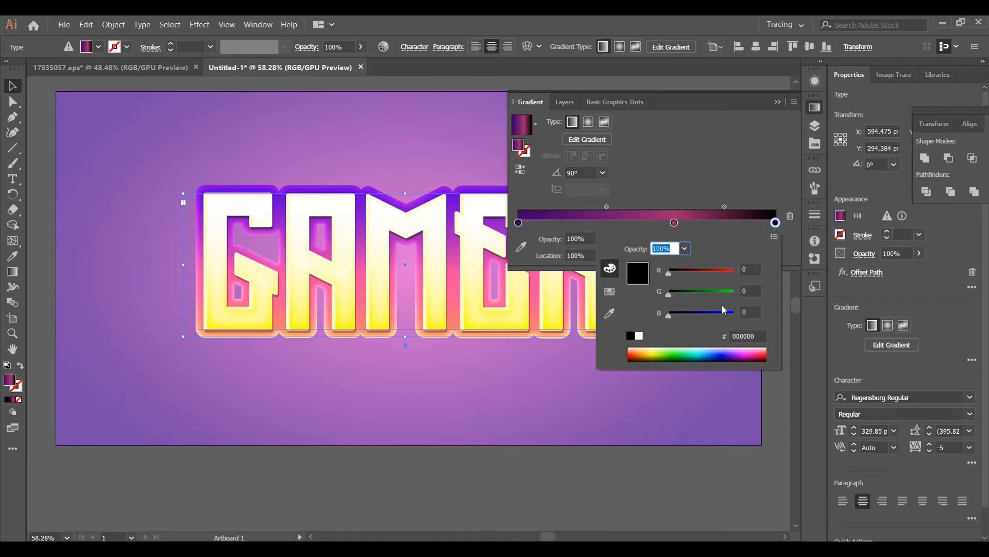
pyautogui.click(754, 336)
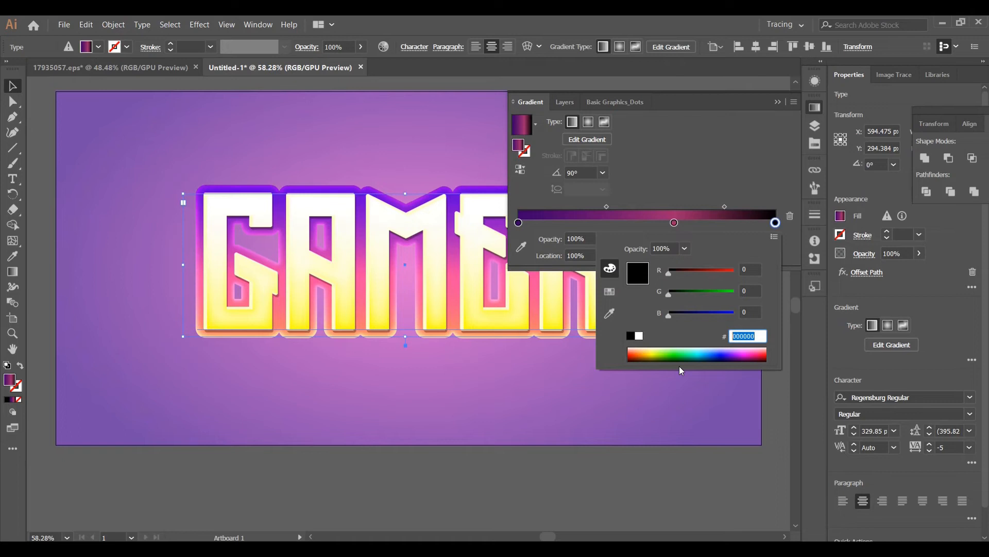
pyautogui.press('BackSpace')
pyautogui.write('FB725B')
pyautogui.press('Return')
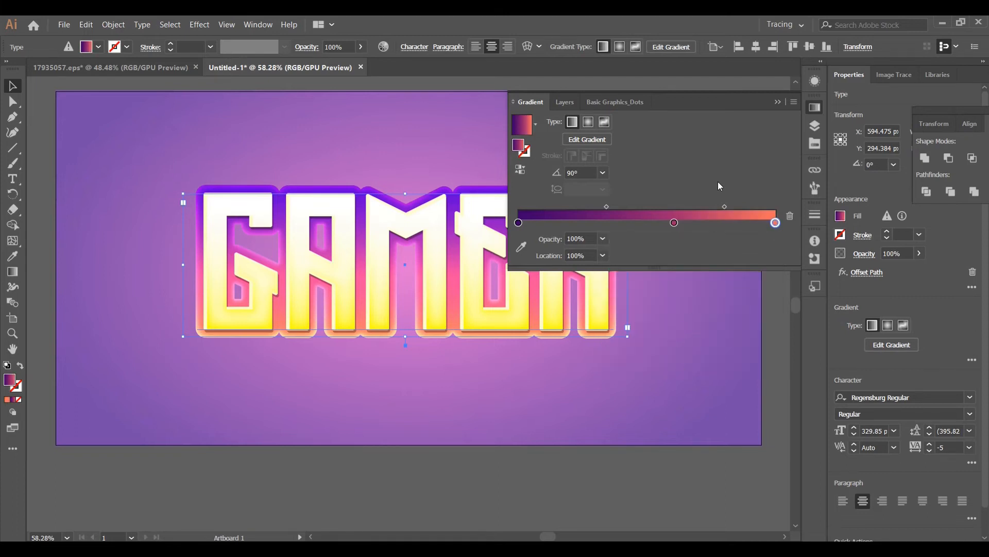
# Set the midpoint between the magenta and coral orange gradient stops to 65.71%
pyautogui.click(725, 207)
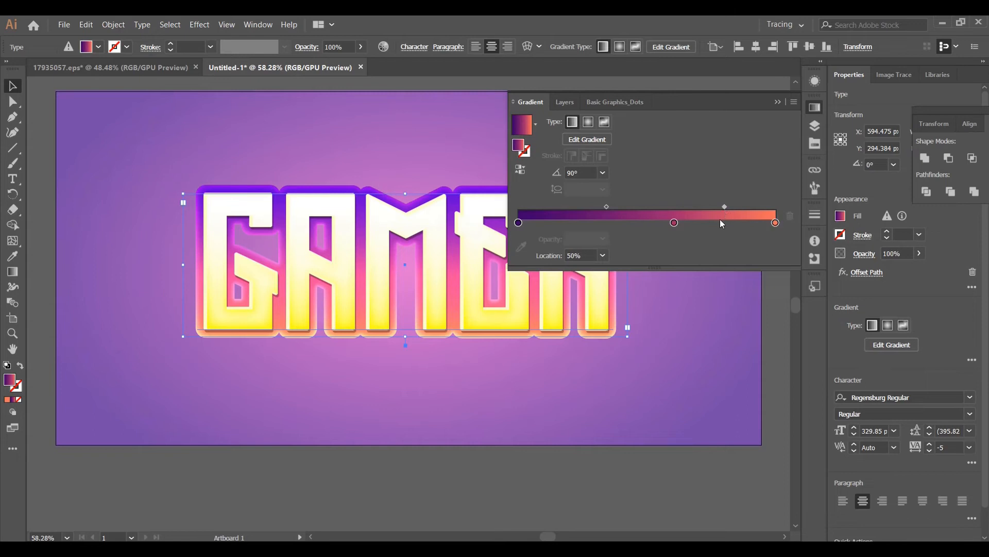
pyautogui.moveTo(592, 254); pyautogui.dragTo(551, 254)
pyautogui.press('BackSpace')
pyautogui.write('65.71')
pyautogui.press('Return')
# Apply an Offset Path effect of 16.3388 px with round joins to the lowest gradient fill of the text
pyautogui.click(817, 80)
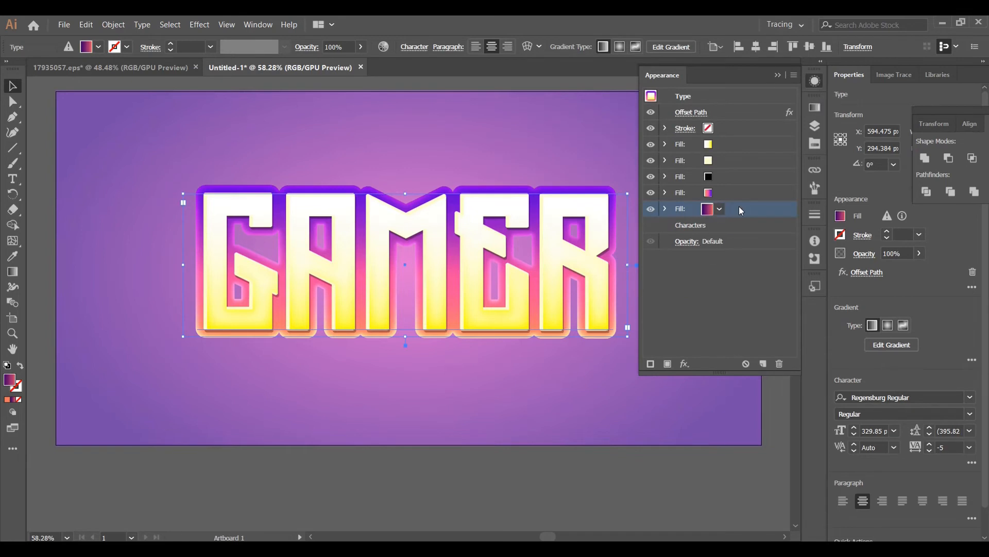
pyautogui.click(684, 365)
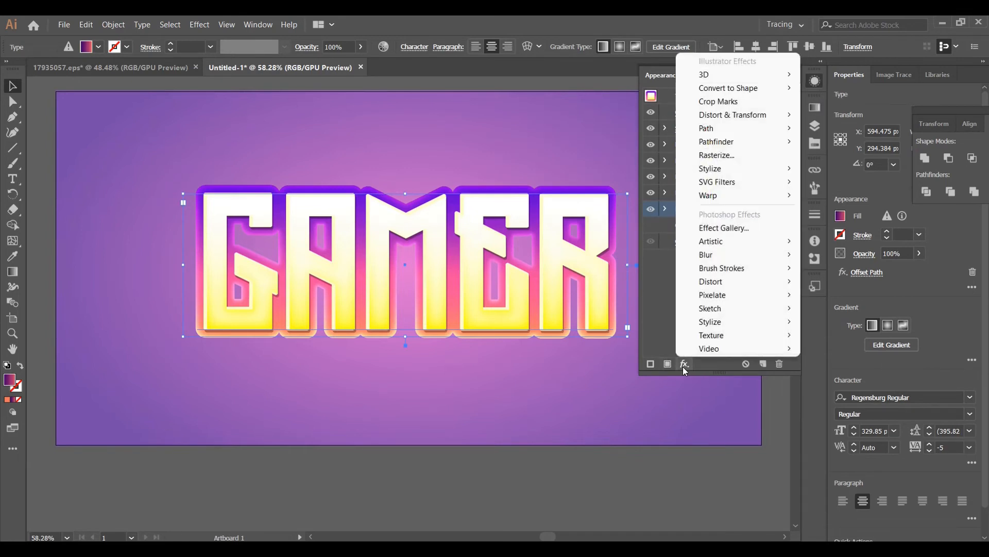
pyautogui.moveTo(738, 130)
pyautogui.click(856, 128)
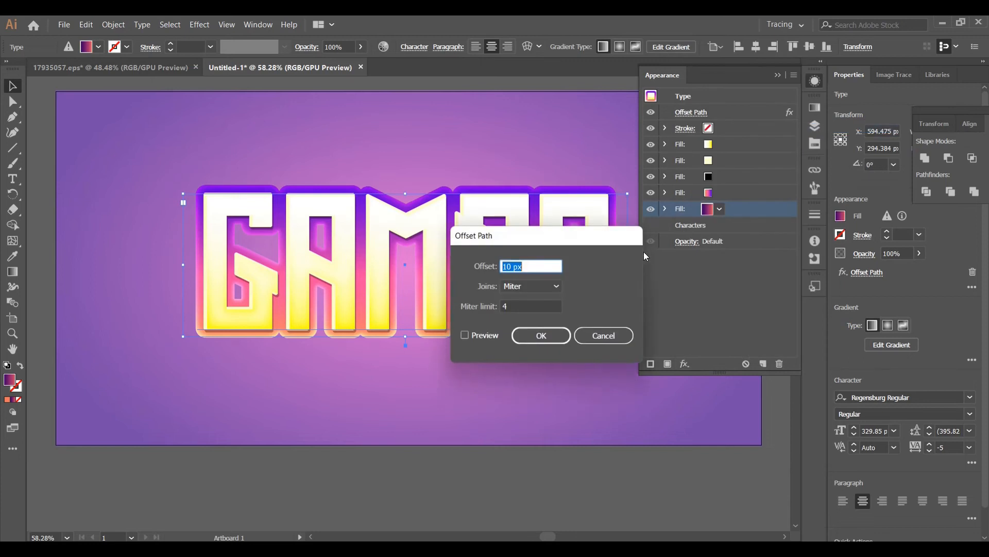
pyautogui.press('BackSpace')
pyautogui.write('16')
pyautogui.write('.333')
pyautogui.write('88')
pyautogui.press('BackSpace')
pyautogui.press('BackSpace')
pyautogui.press('BackSpace')
pyautogui.write('88')
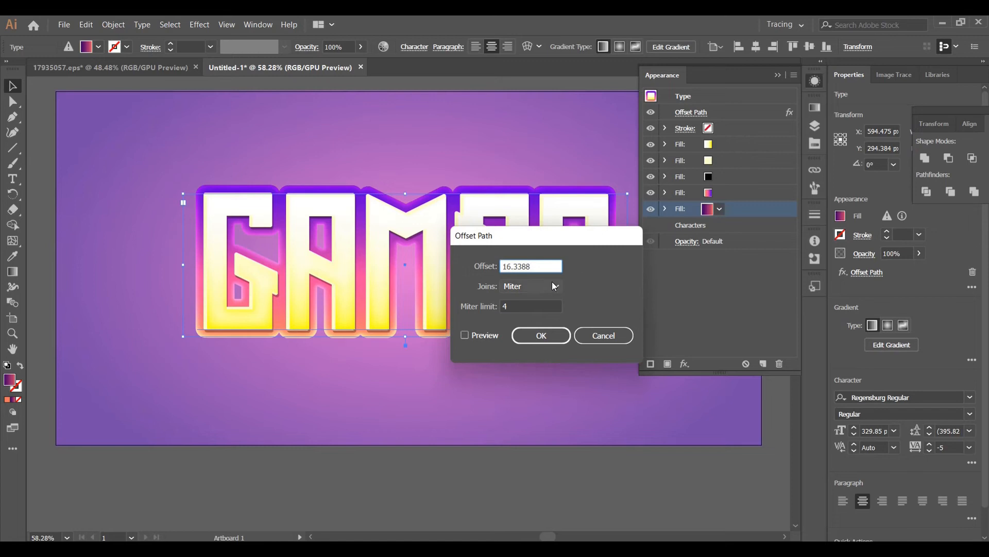
pyautogui.click(552, 285)
pyautogui.click(545, 317)
pyautogui.click(464, 335)
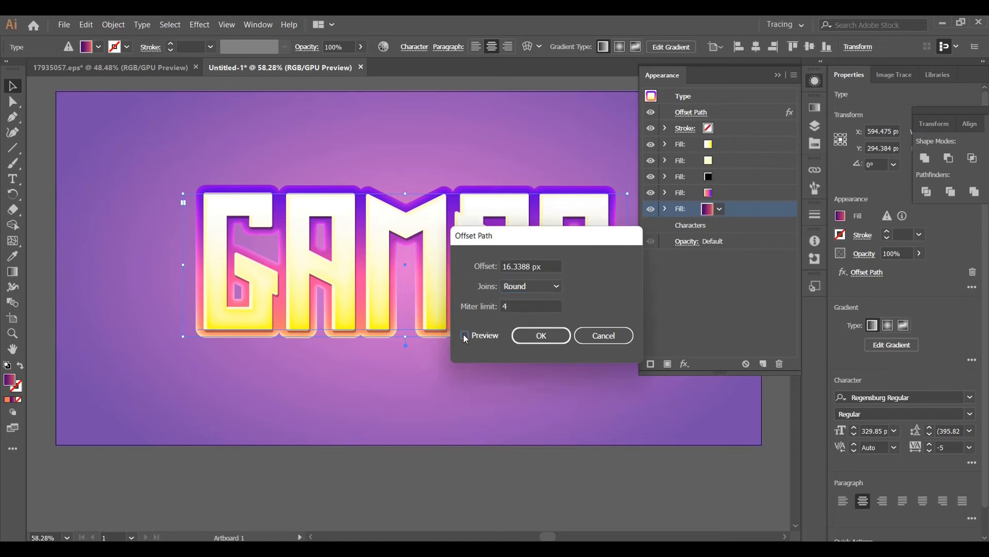
pyautogui.click(557, 338)
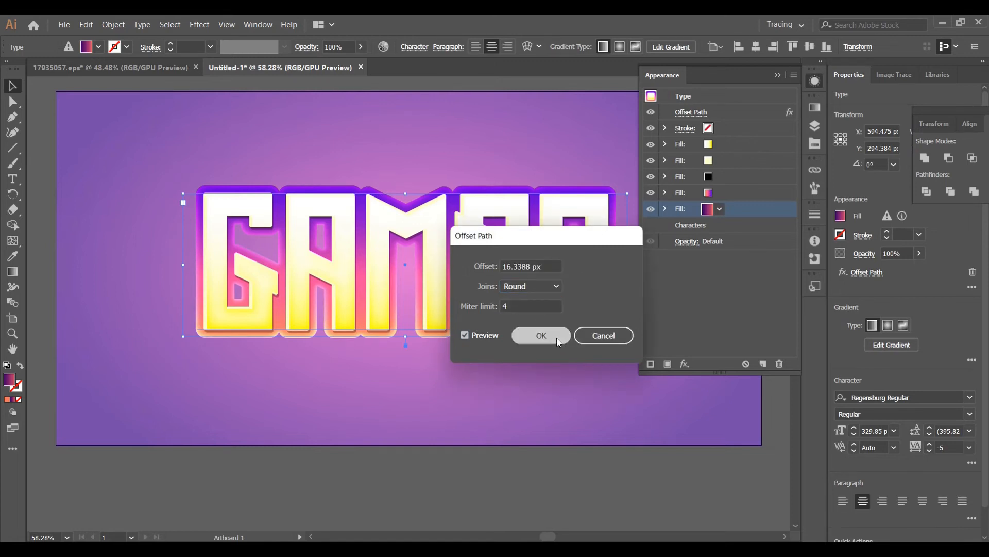
# Add a Transform effect to the lowest gradient fill with 99.8% horizontal scale, 0.4399 px vertical move and 50 copies
pyautogui.click(685, 364)
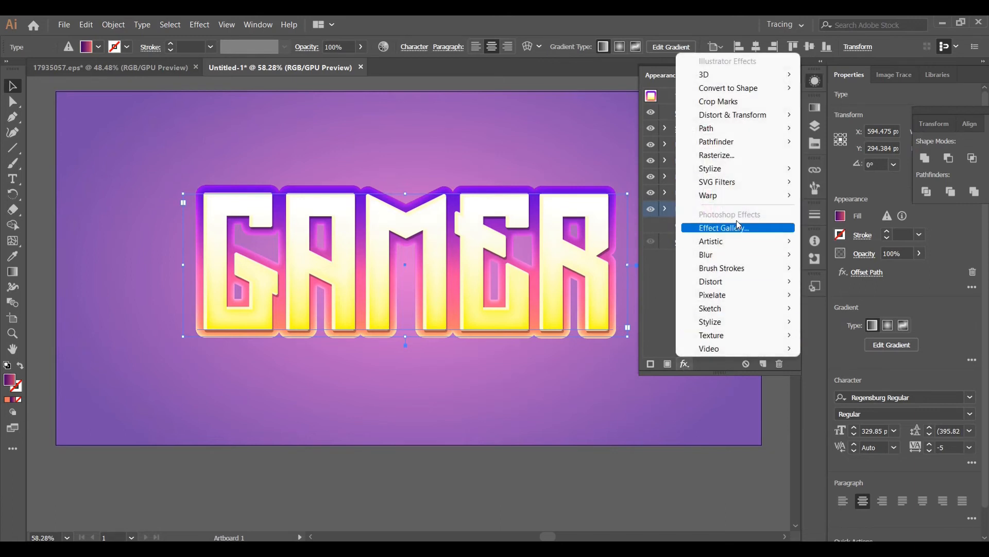
pyautogui.moveTo(773, 117)
pyautogui.click(827, 157)
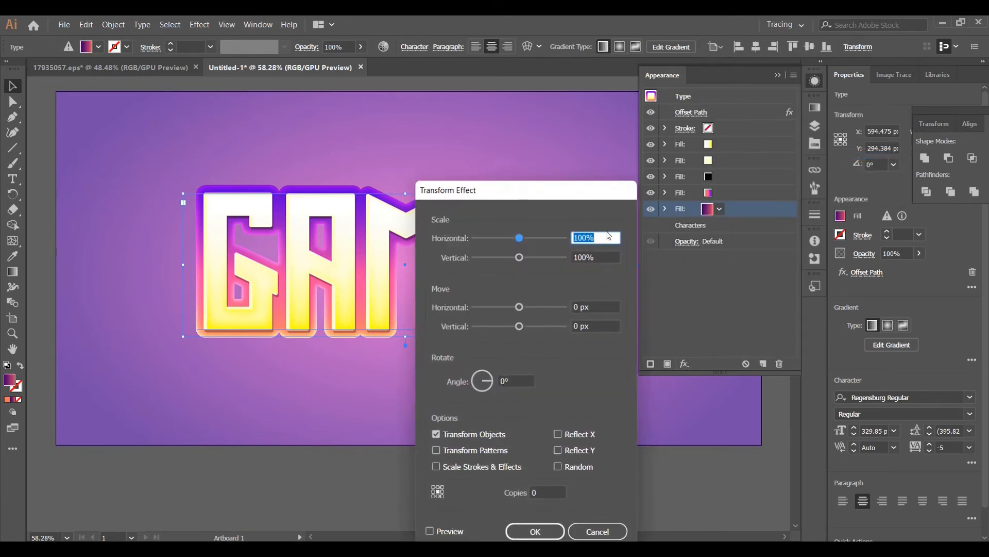
pyautogui.press('BackSpace')
pyautogui.write('99.8')
pyautogui.doubleClick(592, 237)
pyautogui.doubleClick(575, 307)
pyautogui.click(579, 326)
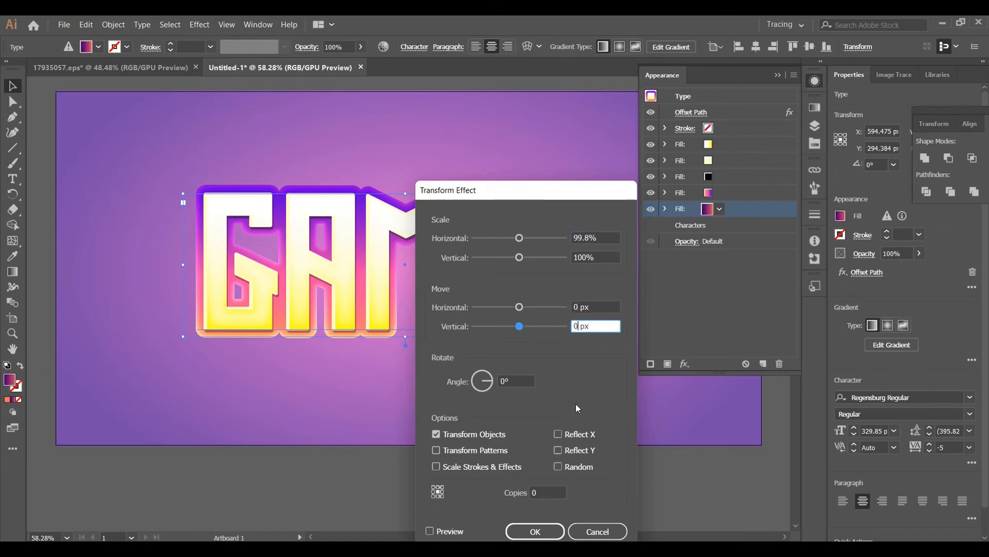
pyautogui.write('.4399')
pyautogui.click(541, 492)
pyautogui.write('50')
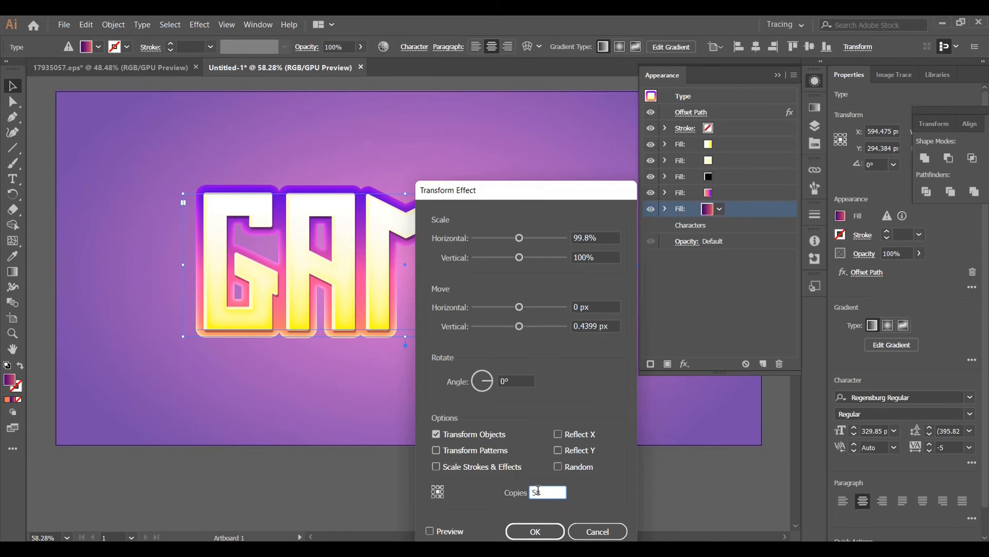
pyautogui.click(432, 530)
pyautogui.click(536, 531)
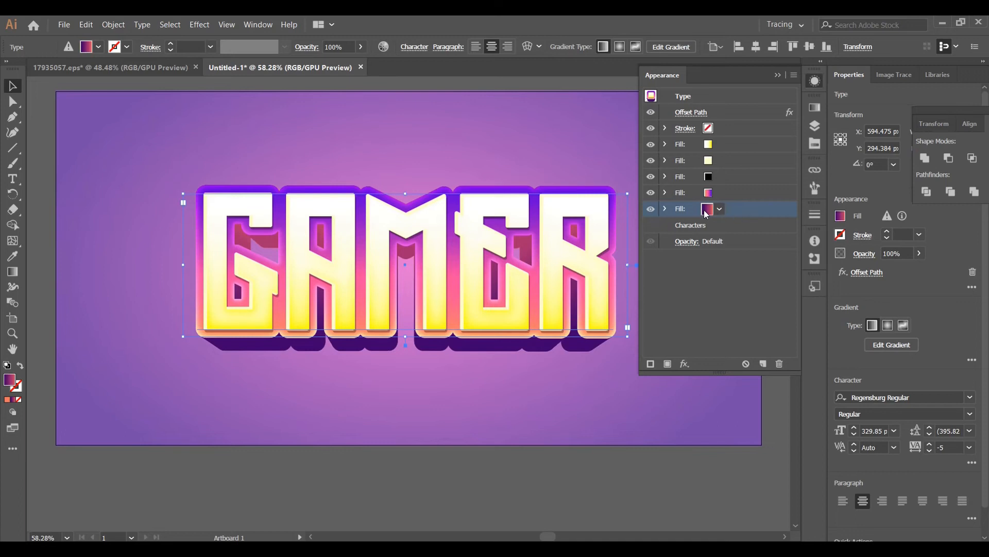
# Add a new fill beneath the lowest gradient fill and colour it black
pyautogui.click(665, 208)
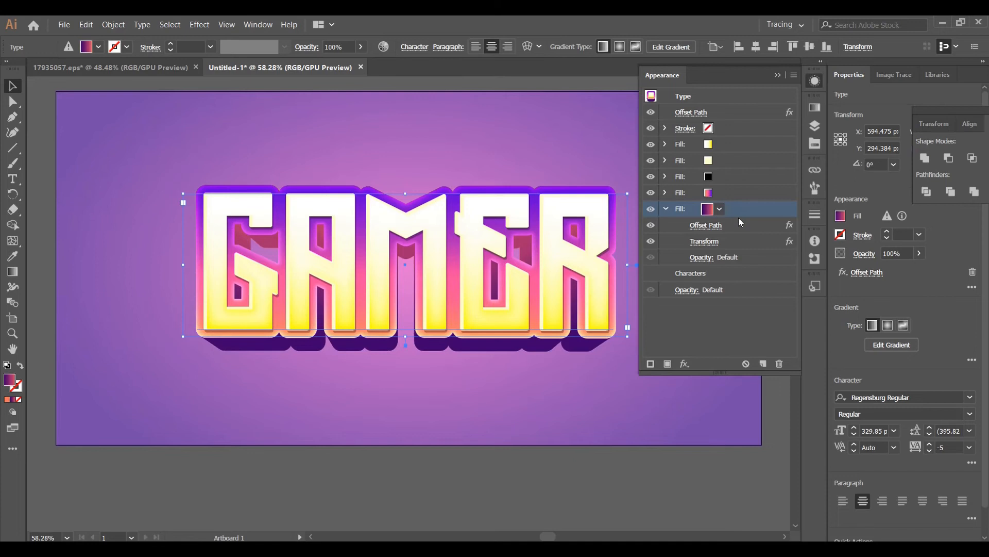
pyautogui.click(743, 273)
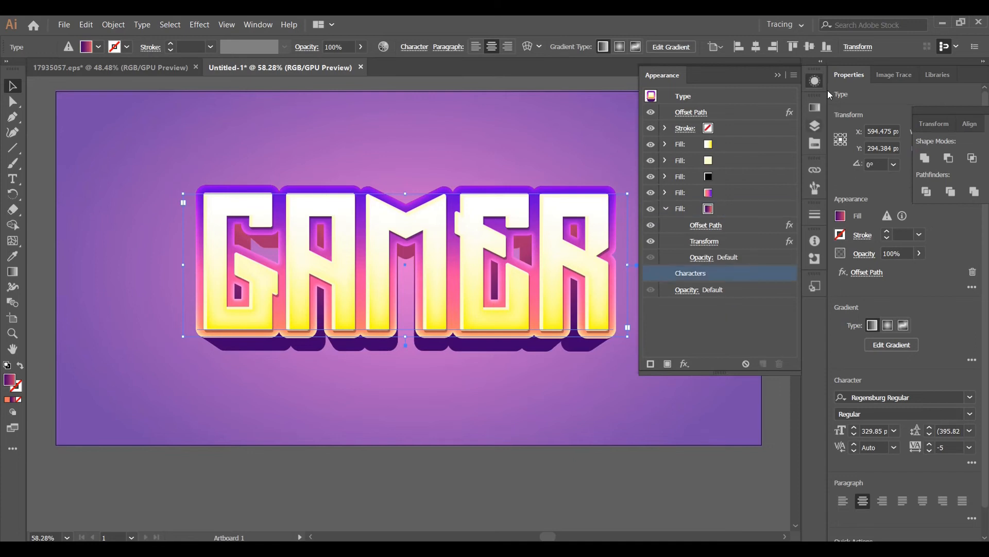
pyautogui.click(794, 76)
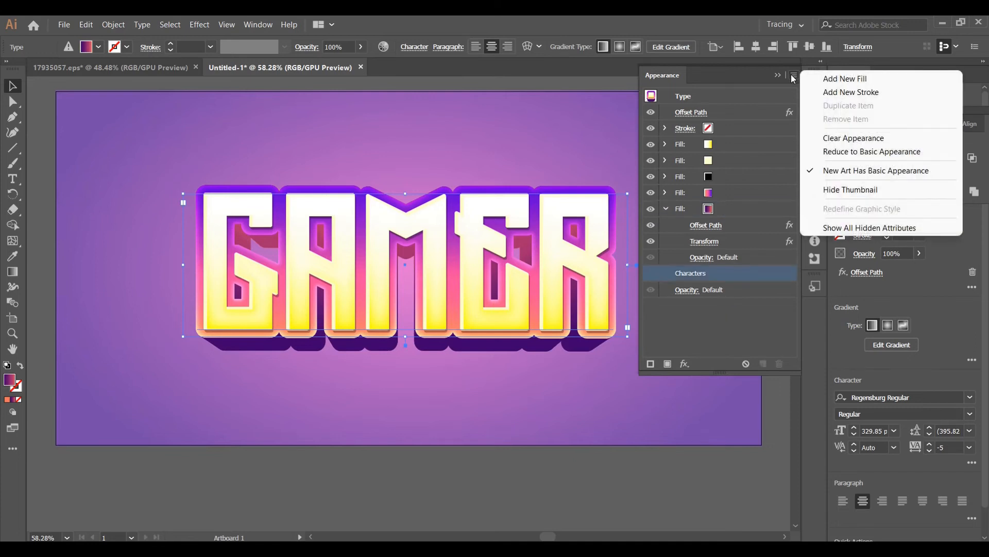
pyautogui.click(878, 78)
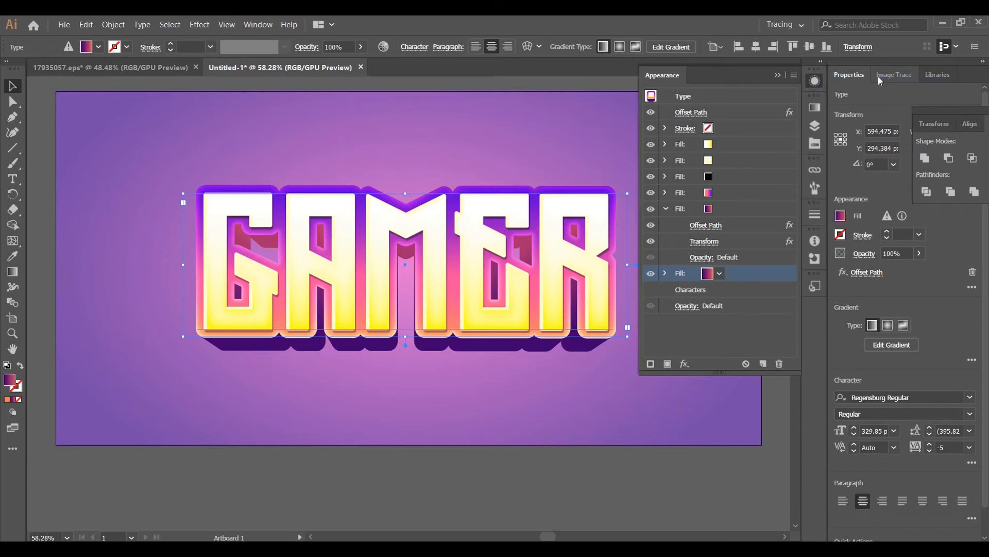
pyautogui.click(720, 274)
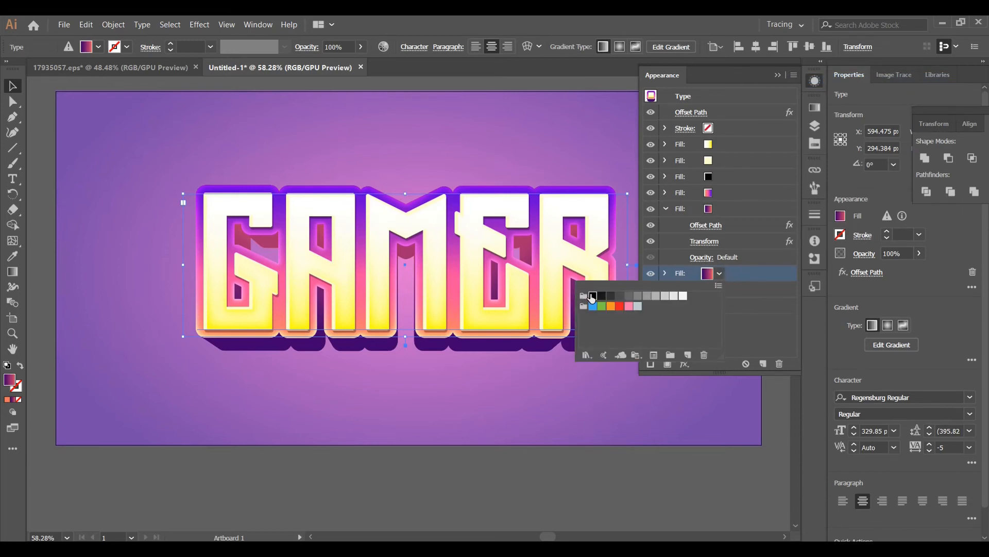
pyautogui.click(592, 297)
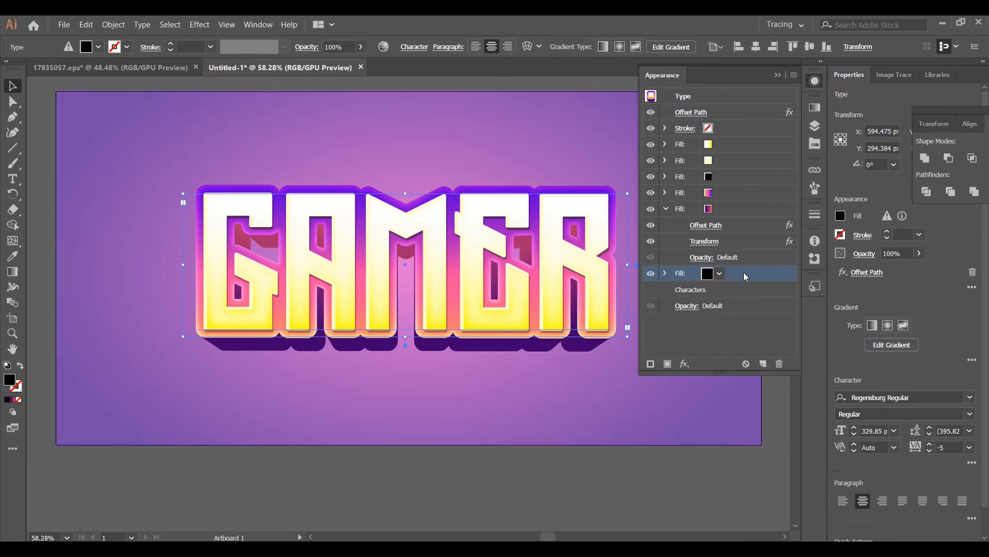
# Apply an Offset Path effect of 16.3388 px with round joins to the new black fill
pyautogui.click(685, 363)
pyautogui.moveTo(736, 130)
pyautogui.click(875, 132)
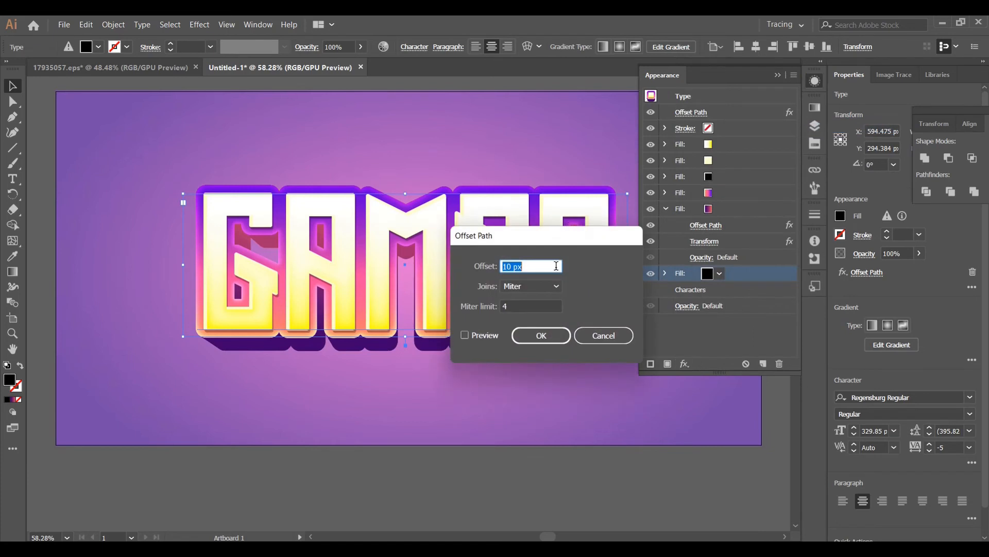
pyautogui.press('BackSpace')
pyautogui.write('16.3388')
pyautogui.click(538, 285)
pyautogui.click(537, 312)
pyautogui.click(468, 335)
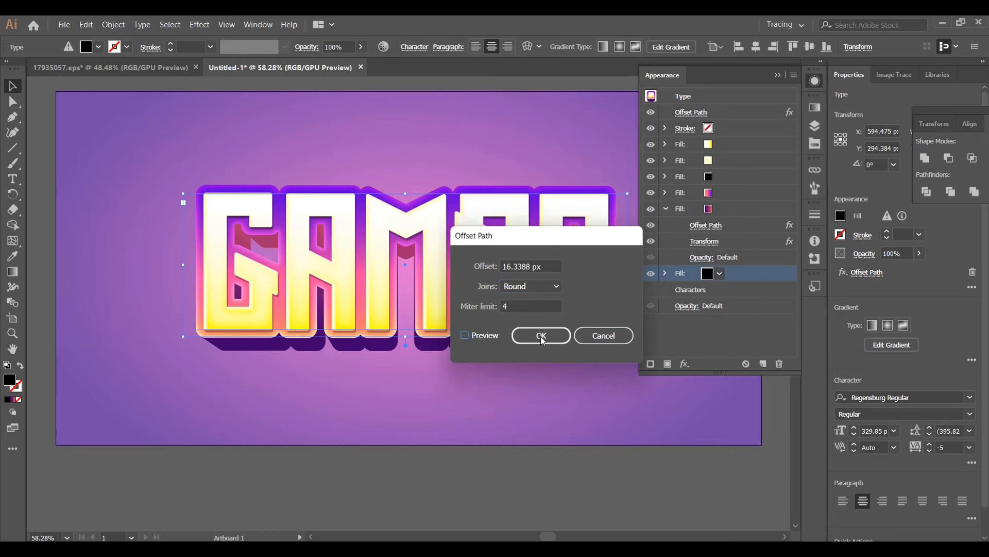
pyautogui.click(541, 336)
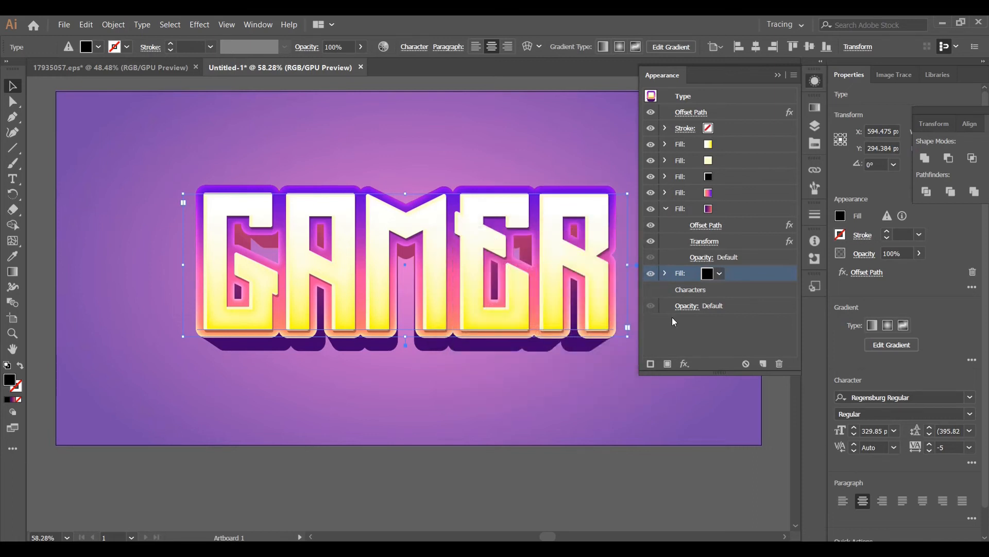
# Add a Transform effect to the lowest black fill with 99.8% horizontal scale, 0.4399 px vertical move and 20 copies
pyautogui.click(687, 363)
pyautogui.moveTo(771, 116)
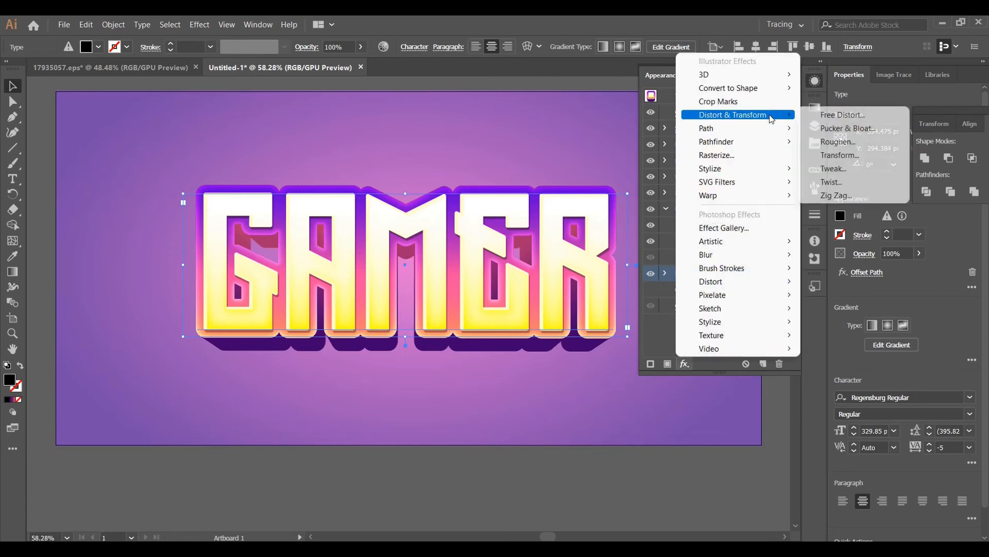
pyautogui.click(876, 154)
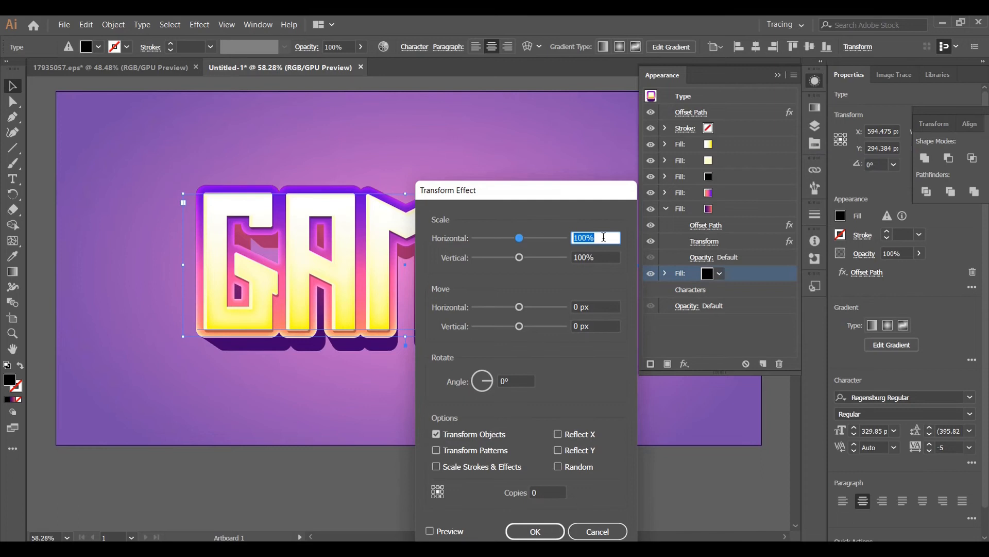
pyautogui.press('BackSpace')
pyautogui.write('99.8')
pyautogui.click(576, 325)
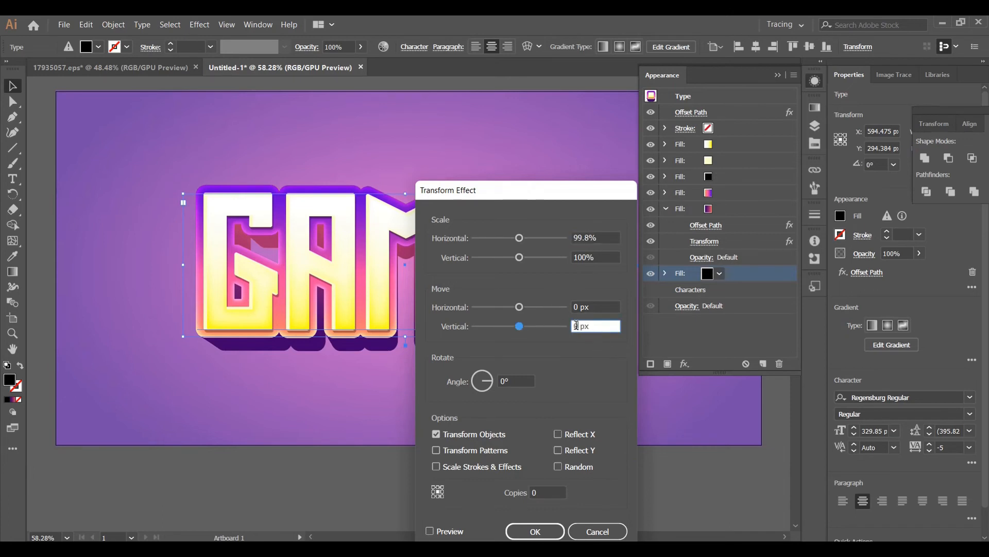
pyautogui.press('Delete')
pyautogui.write('.4399')
pyautogui.doubleClick(609, 325)
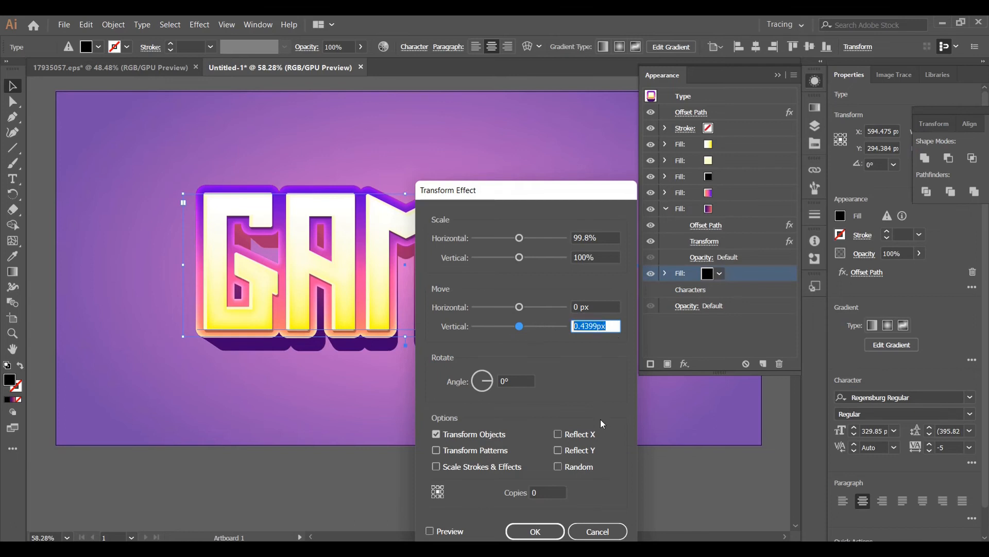
pyautogui.click(548, 494)
pyautogui.write('40')
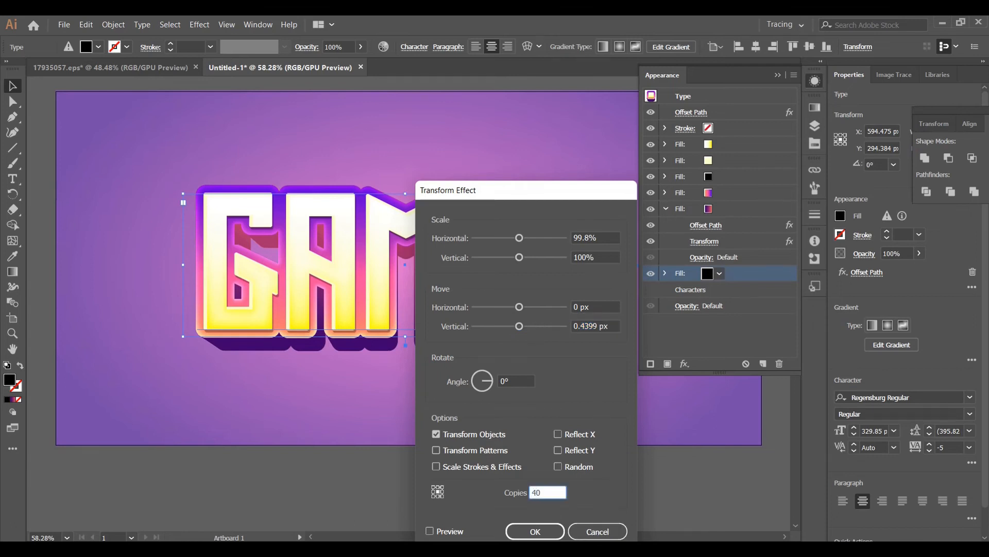
pyautogui.write('2')
pyautogui.click(458, 533)
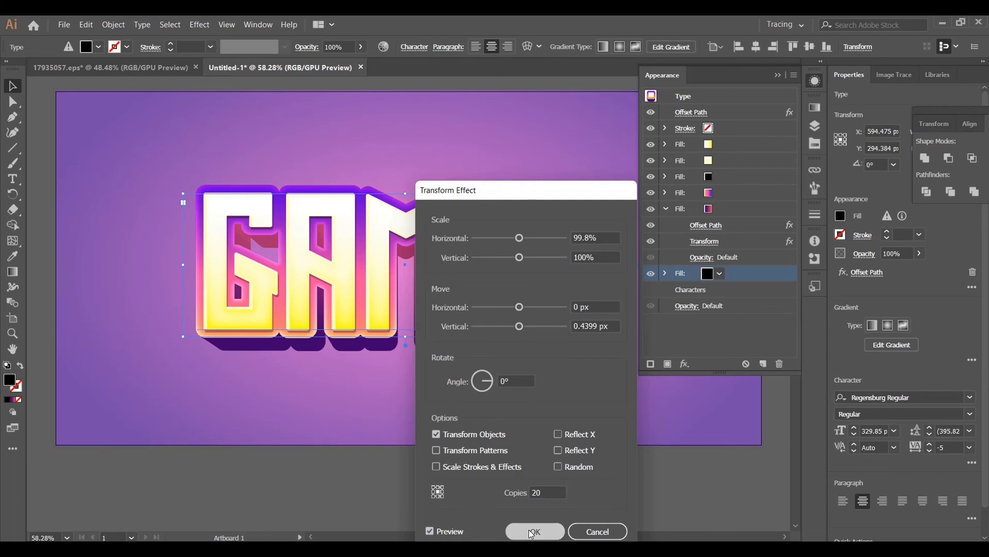
pyautogui.click(530, 530)
# Add a second Transform effect to the lowest black fill with 92% horizontal scale, 94% vertical scale and 21.9946 px vertical move
pyautogui.click(686, 364)
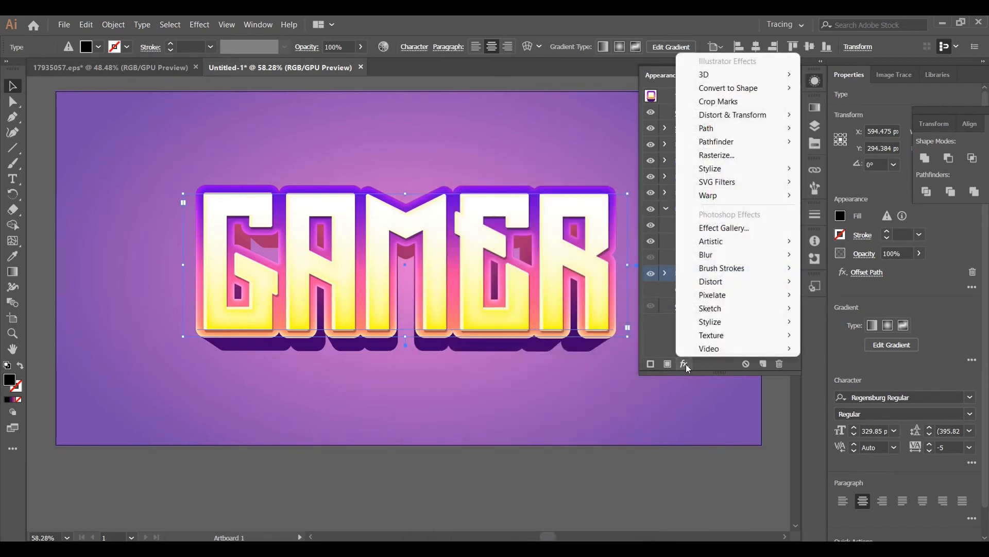
pyautogui.moveTo(742, 114)
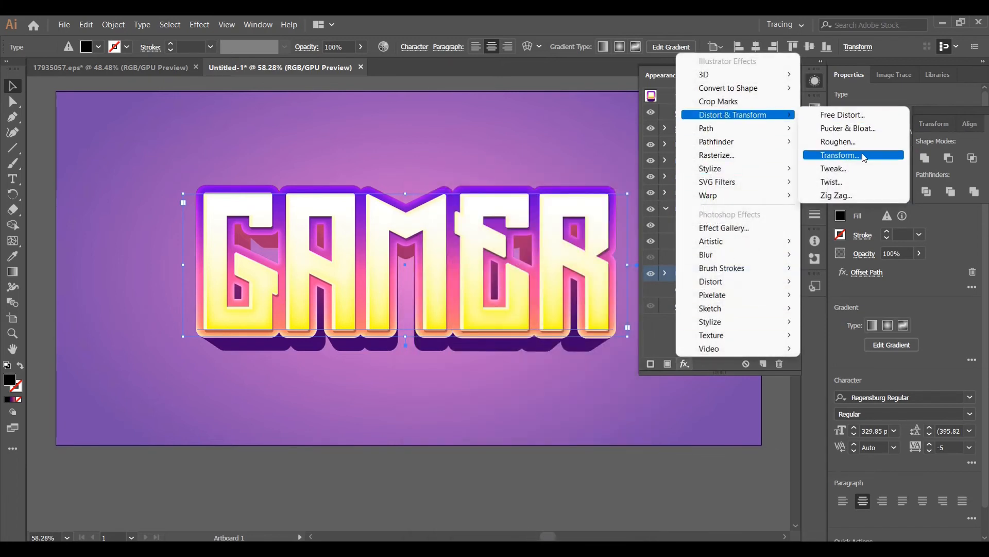
pyautogui.click(861, 154)
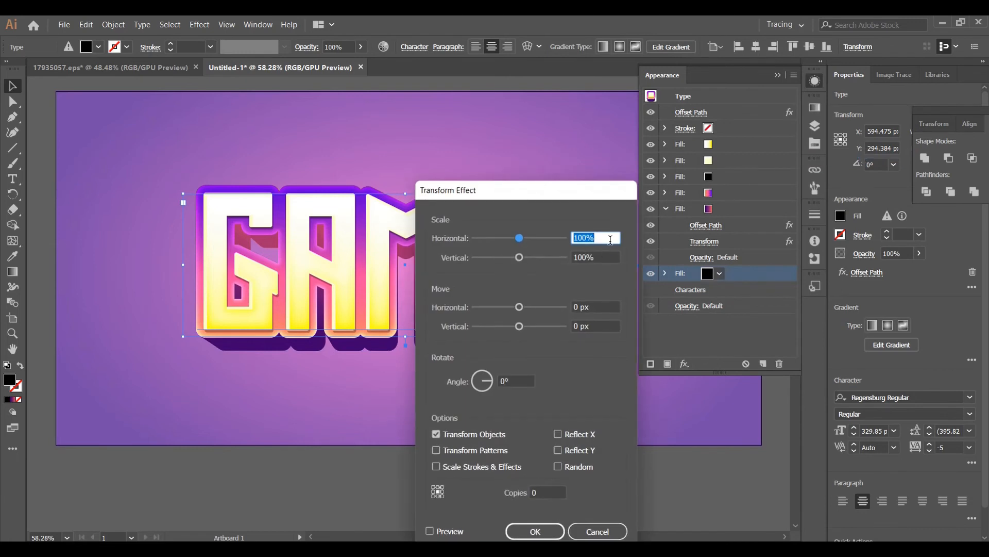
pyautogui.press('BackSpace')
pyautogui.write('92')
pyautogui.click(586, 260)
pyautogui.press('BackSpace')
pyautogui.press('BackSpace')
pyautogui.press('BackSpace')
pyautogui.write('94')
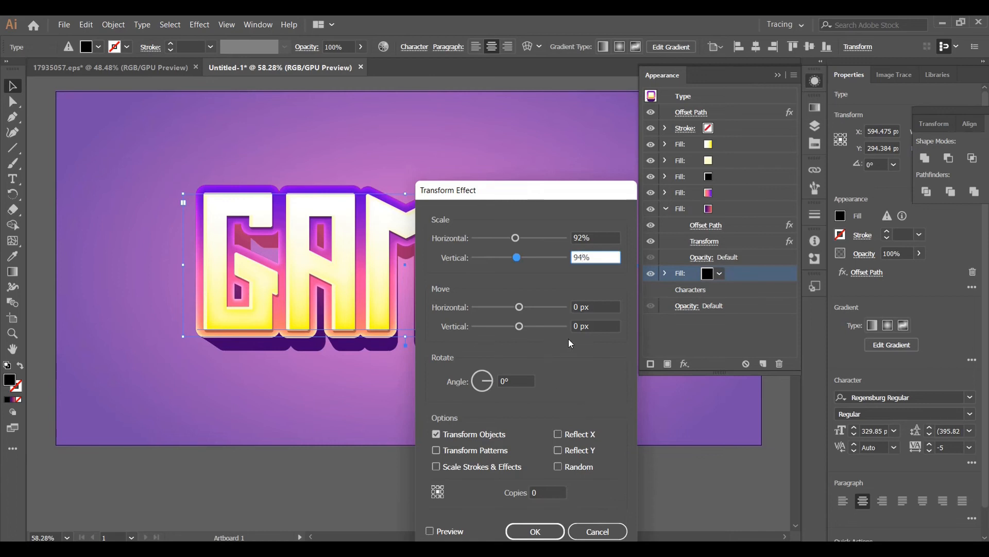
pyautogui.click(580, 326)
pyautogui.press('BackSpace')
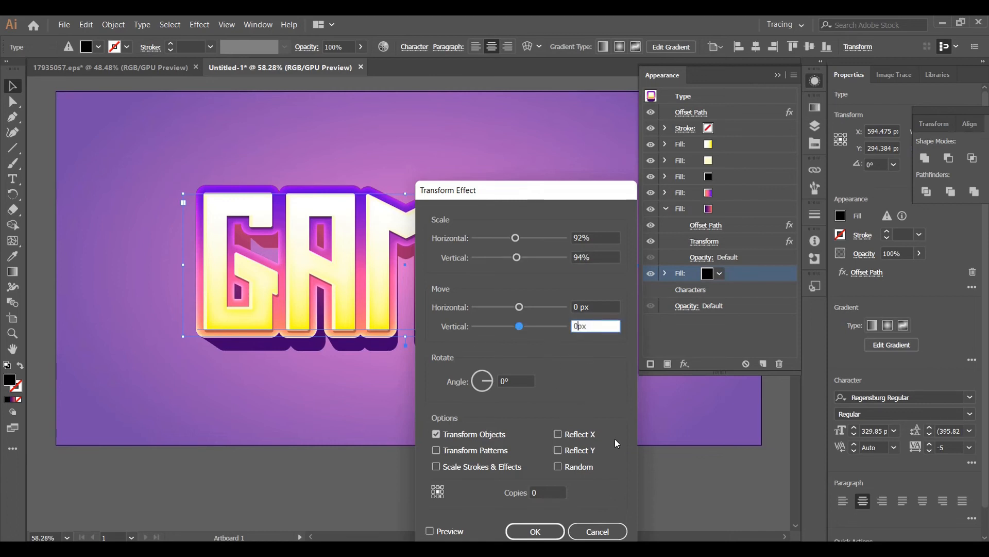
pyautogui.write('21.9946')
pyautogui.moveTo(611, 325); pyautogui.dragTo(538, 309)
pyautogui.click(430, 531)
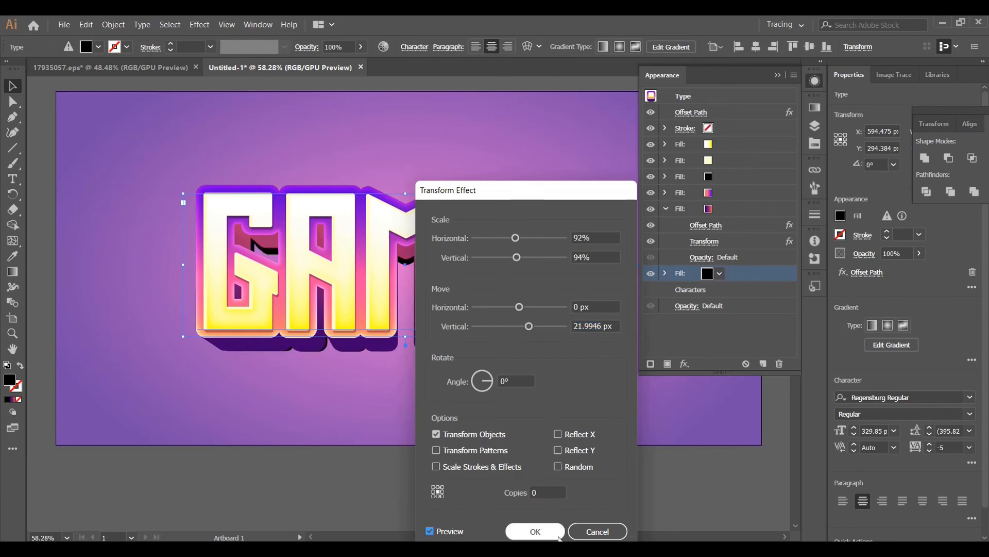
pyautogui.click(536, 532)
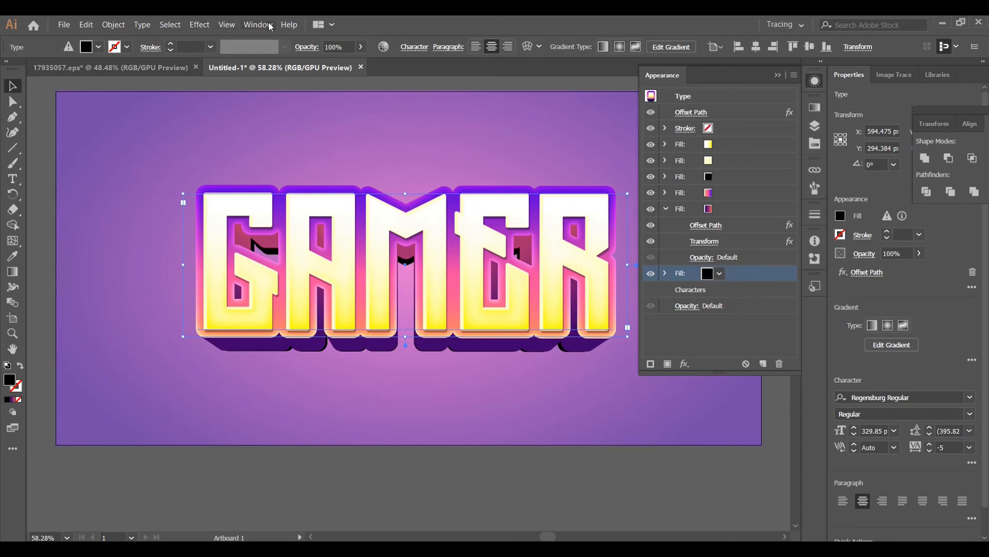
# Set the lowest black fill to Multiply blending at 50% opacity
pyautogui.click(305, 47)
pyautogui.click(209, 69)
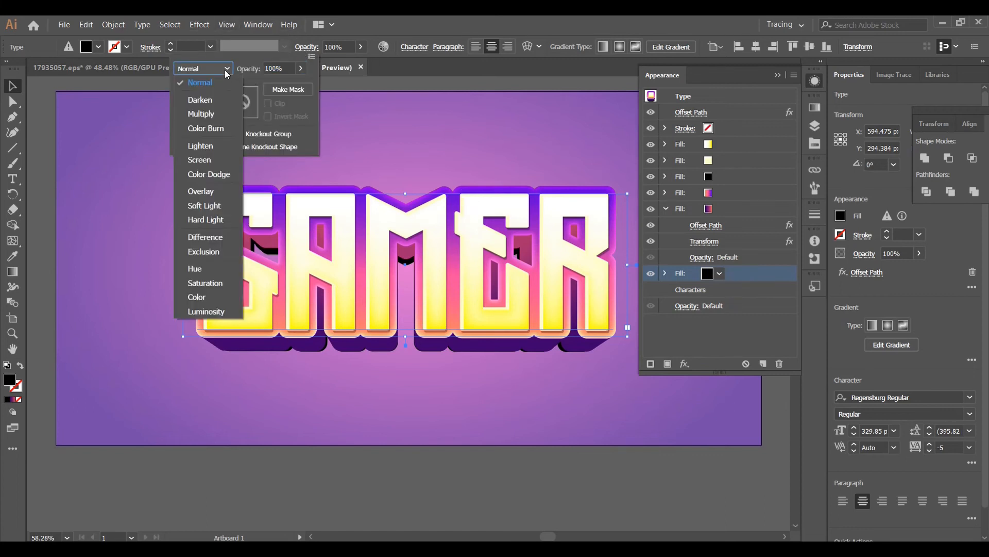
pyautogui.click(221, 115)
pyautogui.click(278, 69)
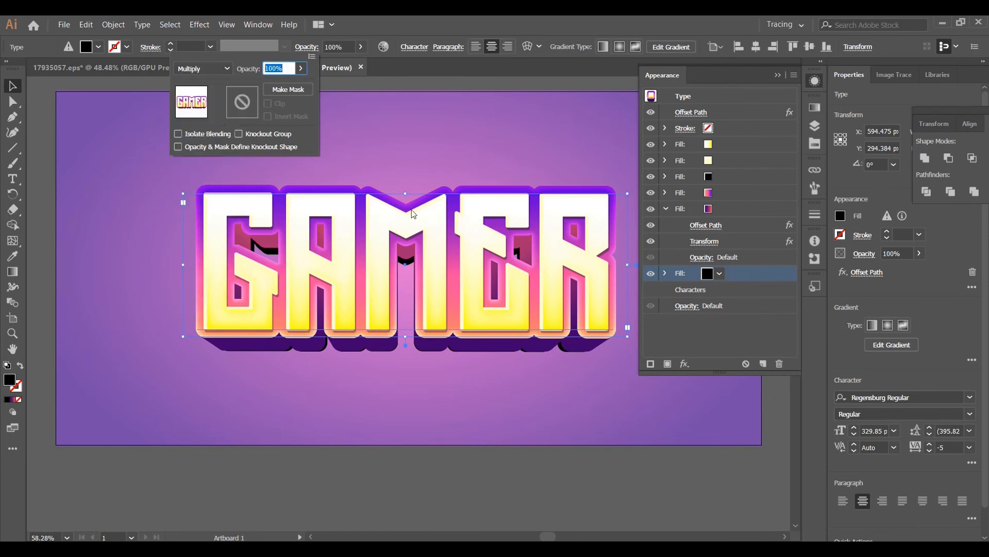
pyautogui.press('BackSpace')
pyautogui.write('50')
pyautogui.press('Return')
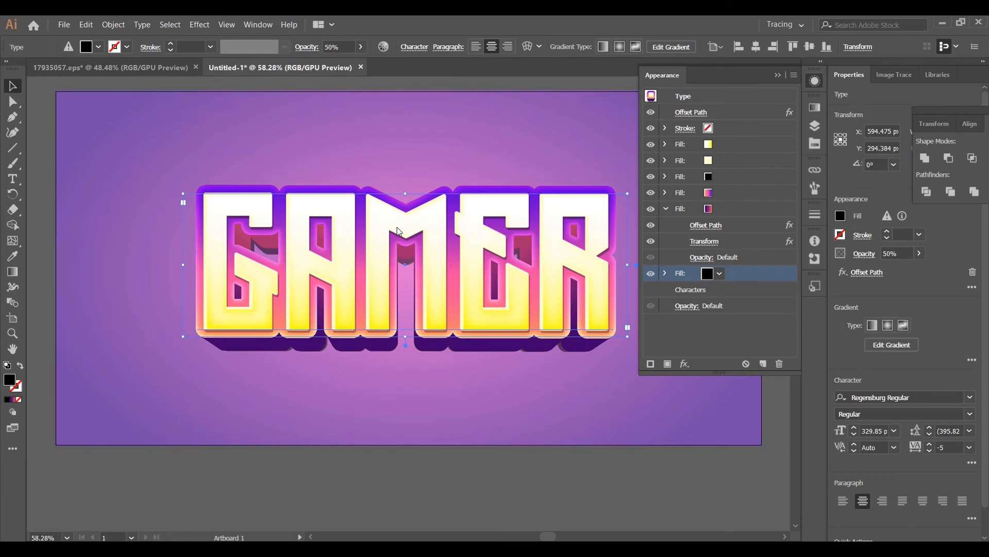
pyautogui.click(665, 274)
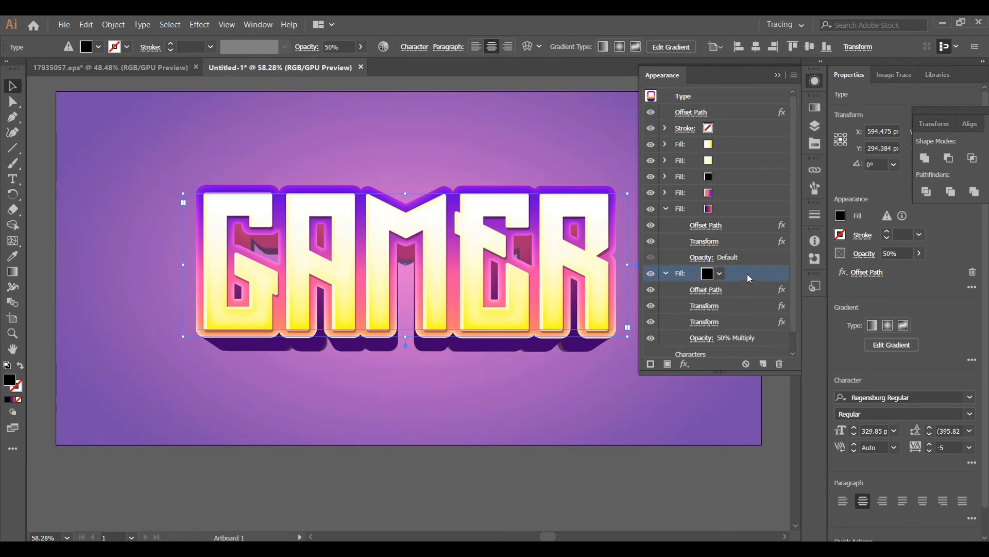
pyautogui.click(666, 275)
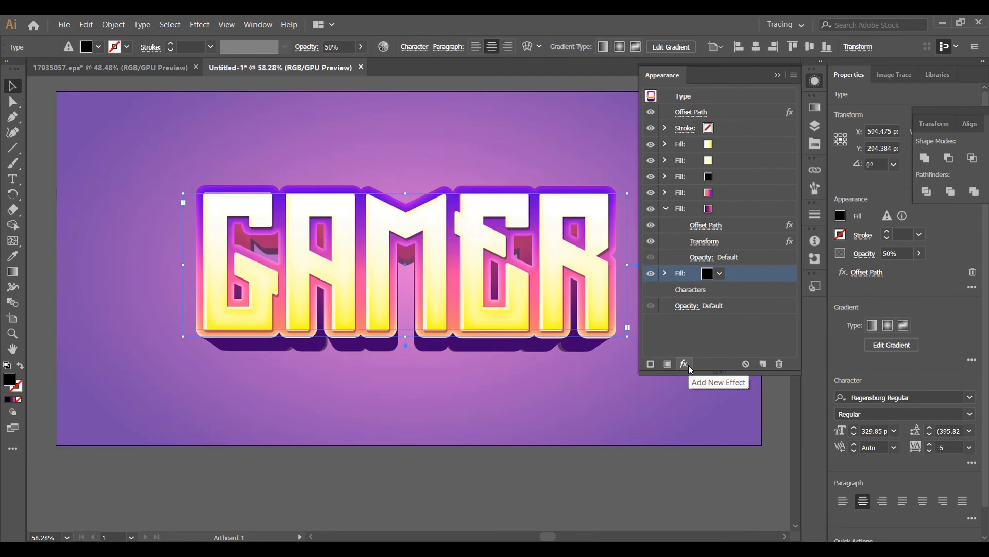
# Add another black fill to the text and place it beneath the semi-transparent black fill
pyautogui.click(794, 75)
pyautogui.click(876, 81)
pyautogui.moveTo(732, 305); pyautogui.dragTo(734, 302)
pyautogui.click(666, 290)
pyautogui.click(732, 289)
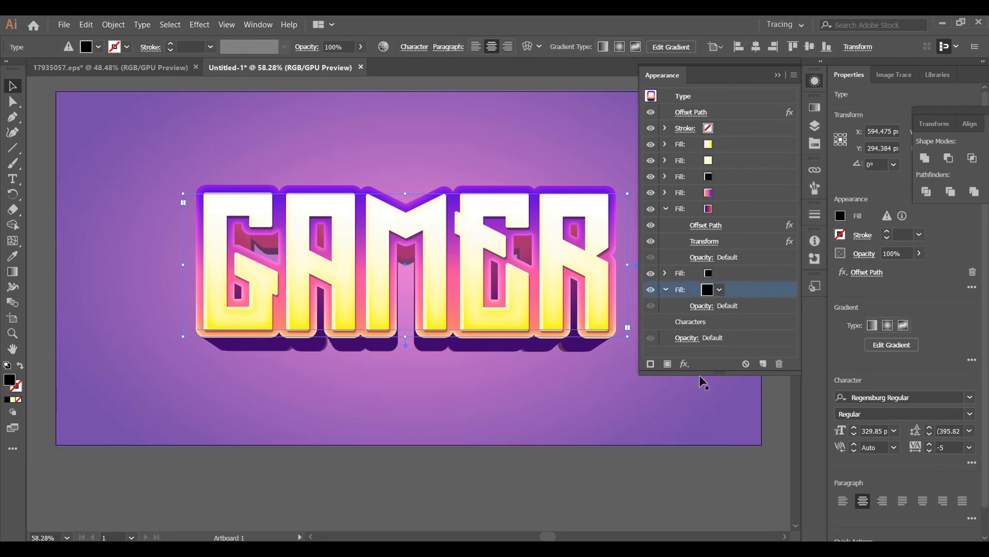
# Apply an Offset Path effect of 16.3388 px with round joins to the newly added bottom fill
pyautogui.click(685, 364)
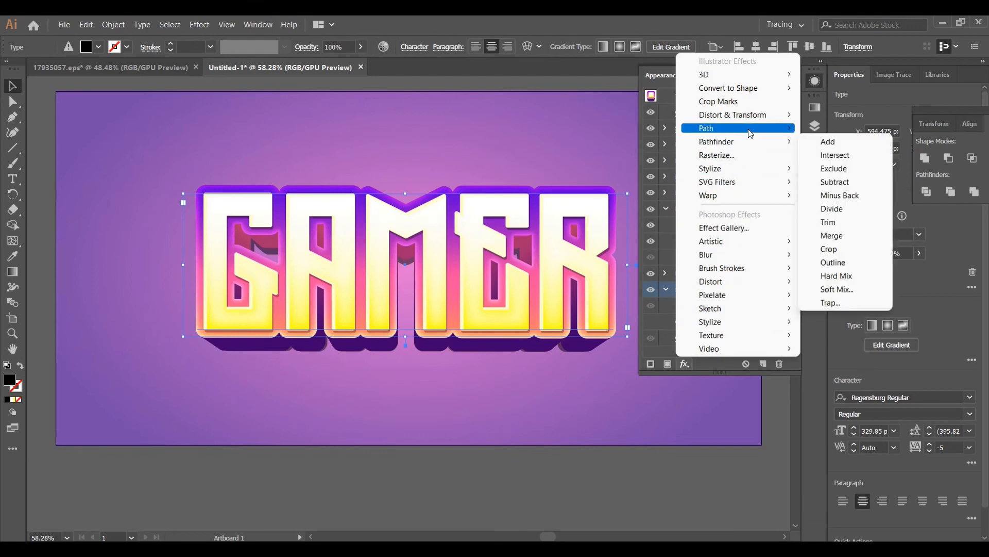
pyautogui.moveTo(747, 129)
pyautogui.click(850, 129)
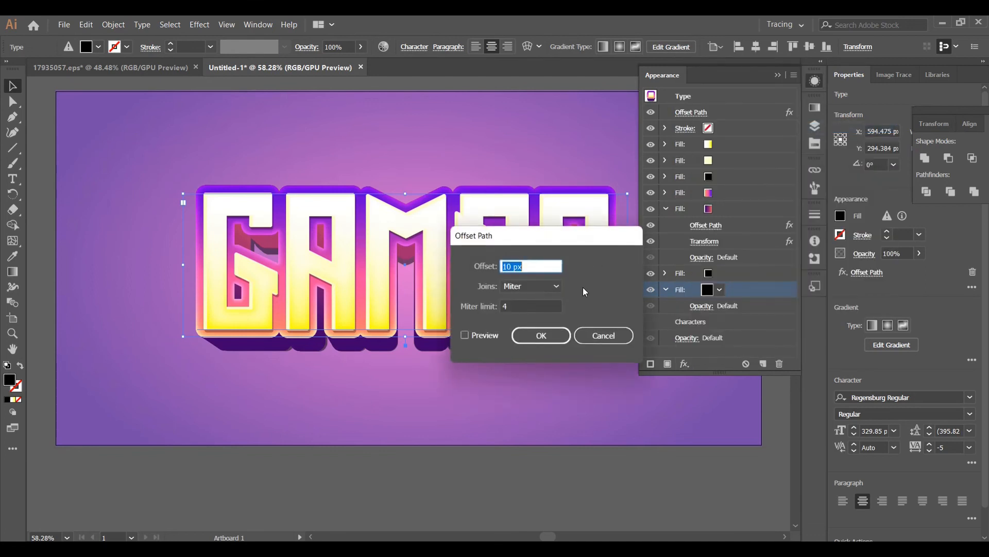
pyautogui.press('BackSpace')
pyautogui.write('16.3388')
pyautogui.click(539, 286)
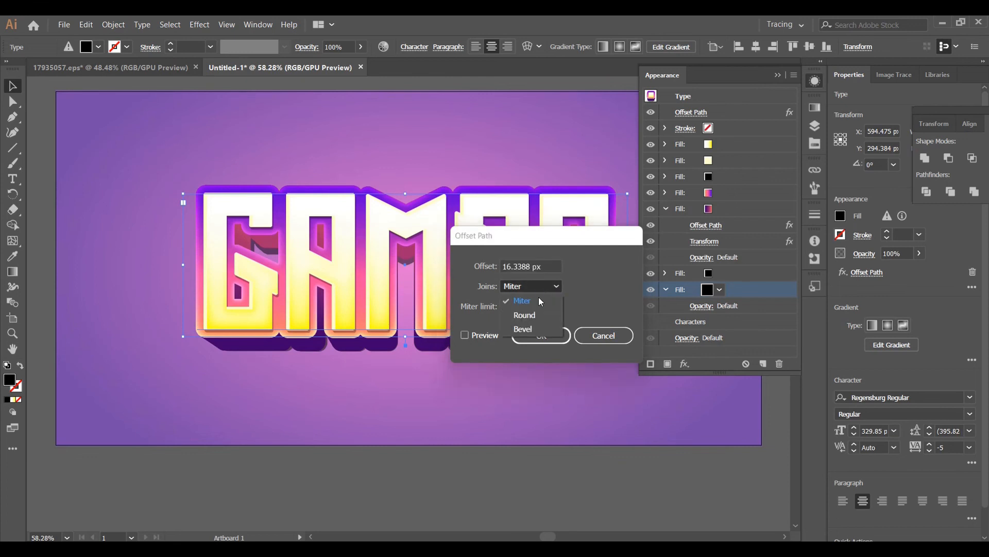
pyautogui.click(534, 311)
pyautogui.click(541, 264)
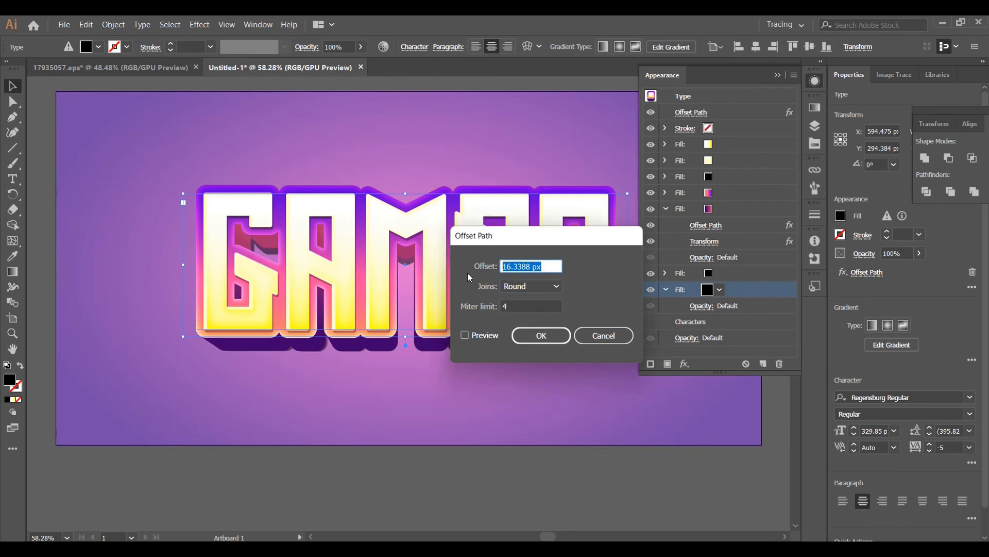
pyautogui.click(465, 335)
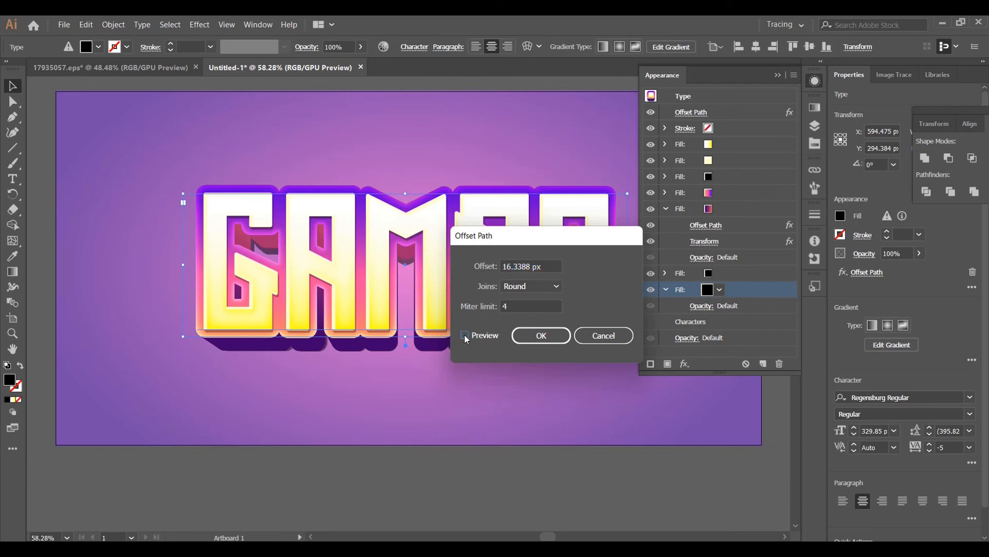
pyautogui.click(537, 336)
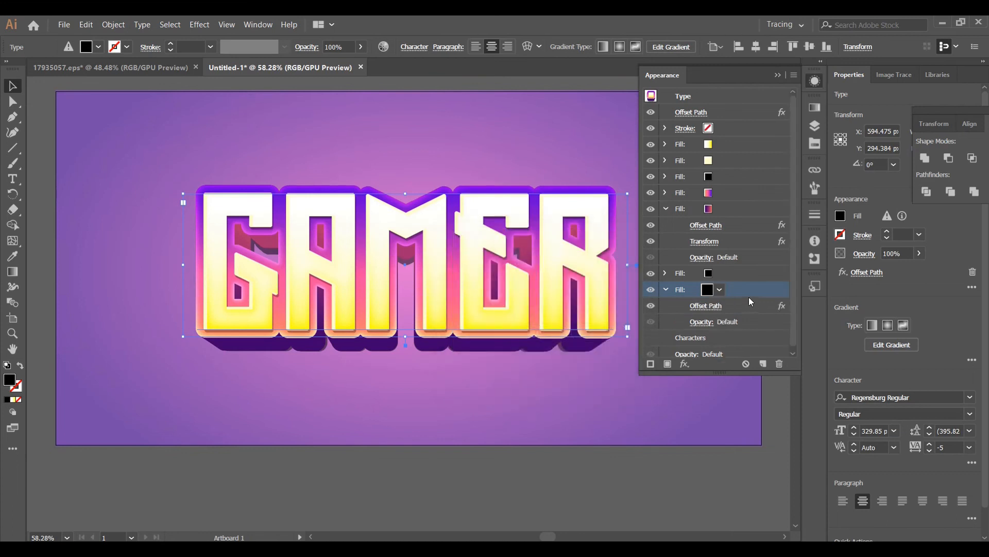
# Add a Transform effect to the bottom fill with 99.8% horizontal scale, 0.4399 px vertical move and 50 copies
pyautogui.click(687, 364)
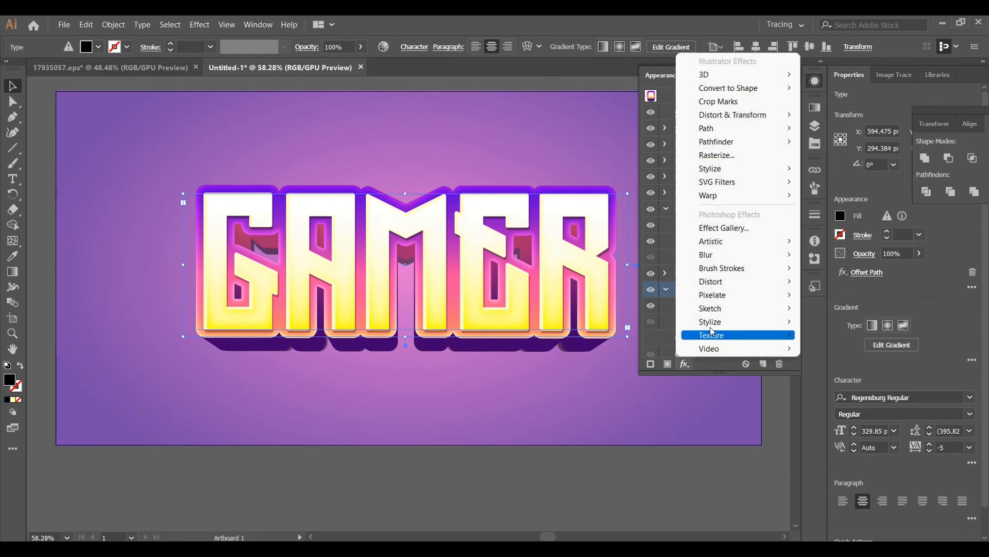
pyautogui.moveTo(737, 116)
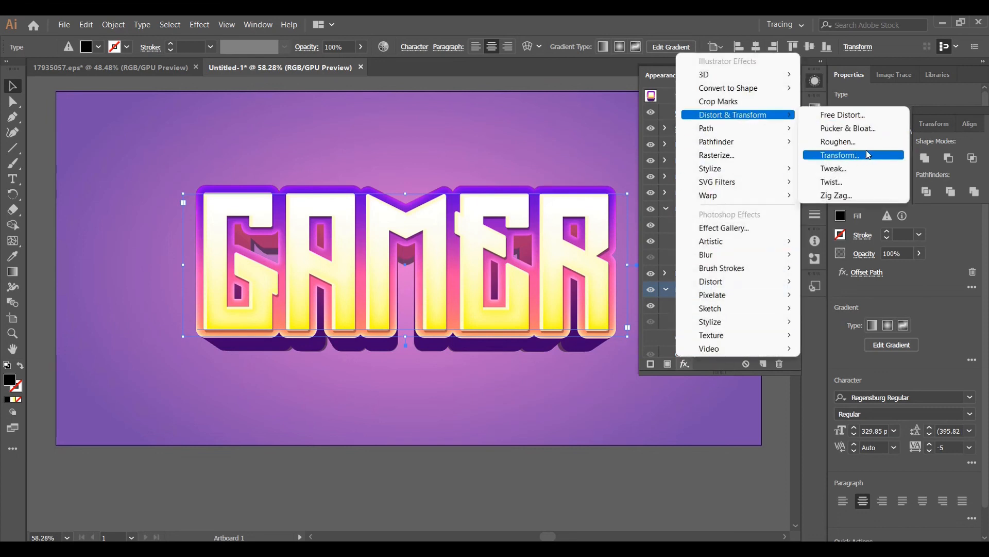
pyautogui.click(881, 154)
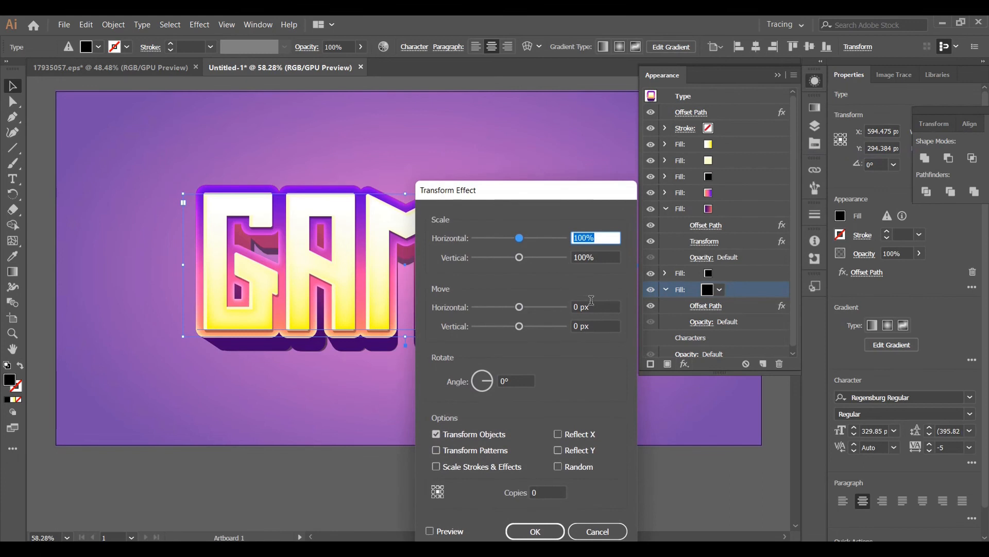
pyautogui.press('BackSpace')
pyautogui.write('99')
pyautogui.write('.5')
pyautogui.click(577, 326)
pyautogui.press('BackSpace')
pyautogui.write('.')
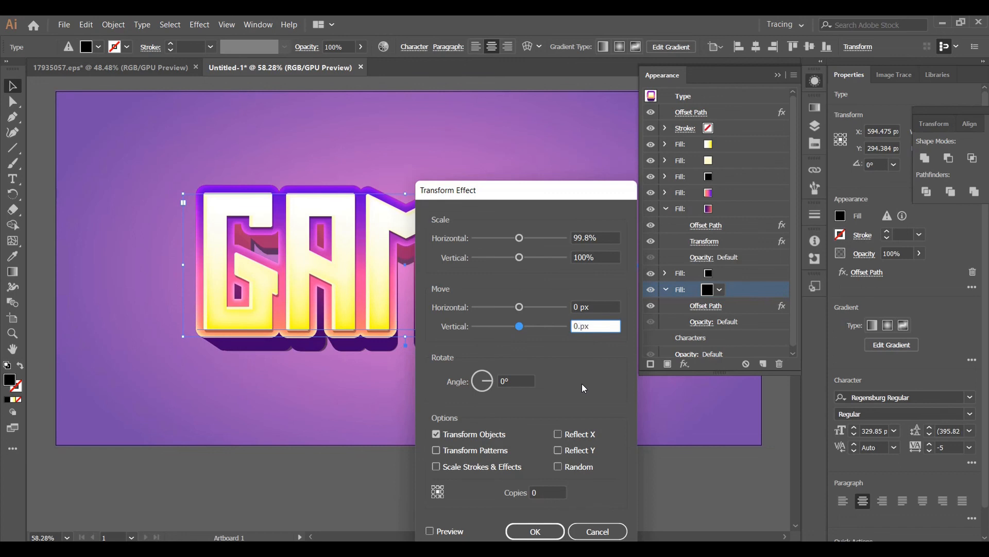
pyautogui.write('4399')
pyautogui.click(554, 492)
pyautogui.write('50')
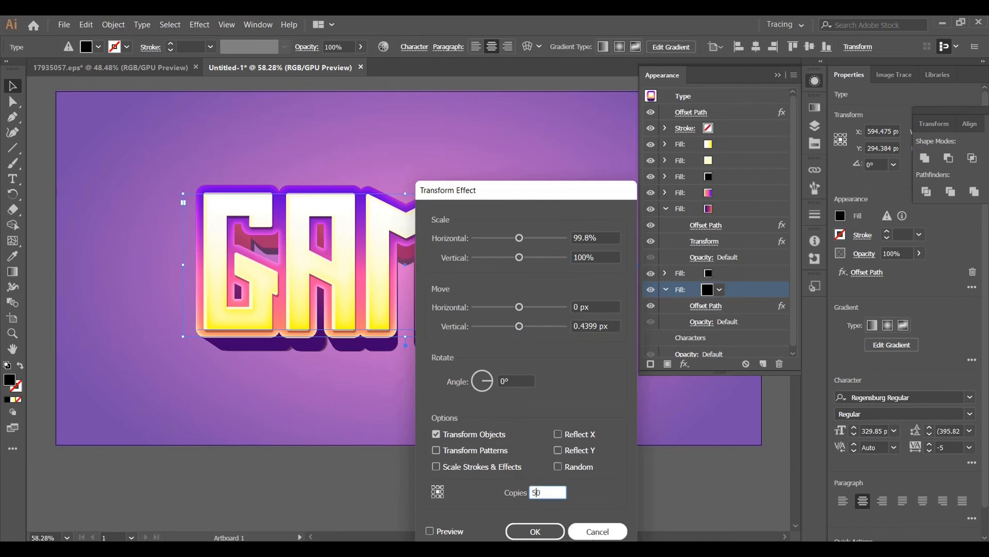
pyautogui.click(430, 532)
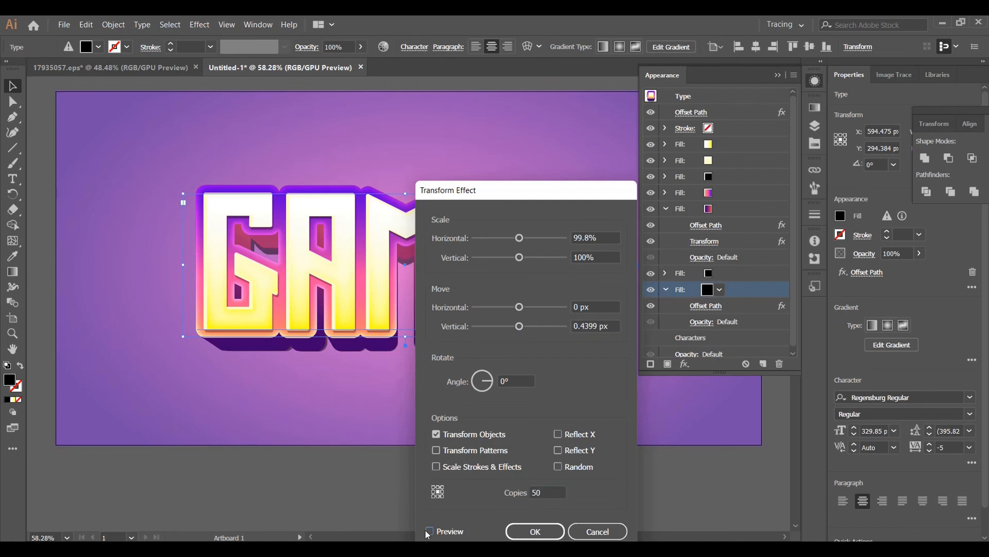
pyautogui.click(549, 532)
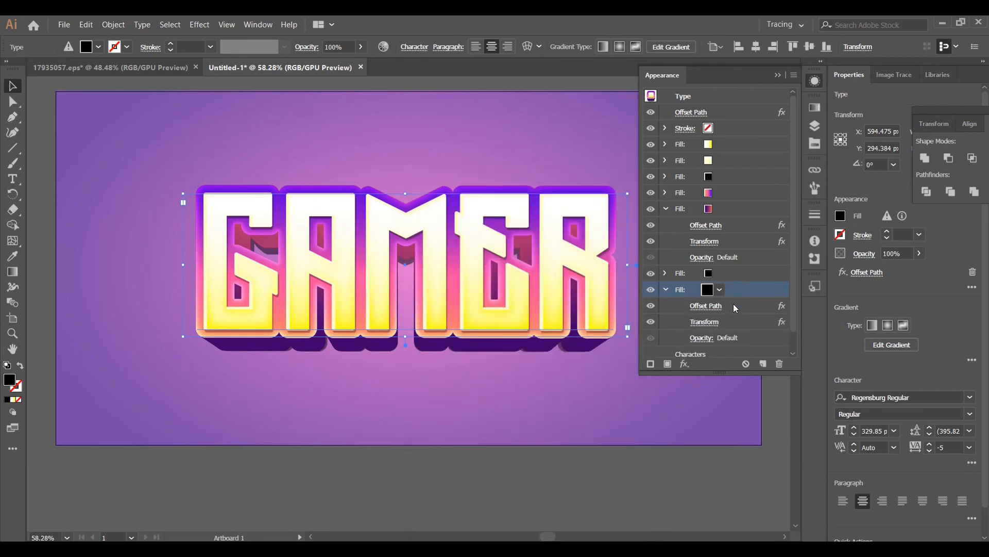
# Add a second Transform effect to the bottom fill with 92% horizontal scale, 94% vertical scale and 21.9946 px vertical move
pyautogui.click(684, 364)
pyautogui.moveTo(737, 115)
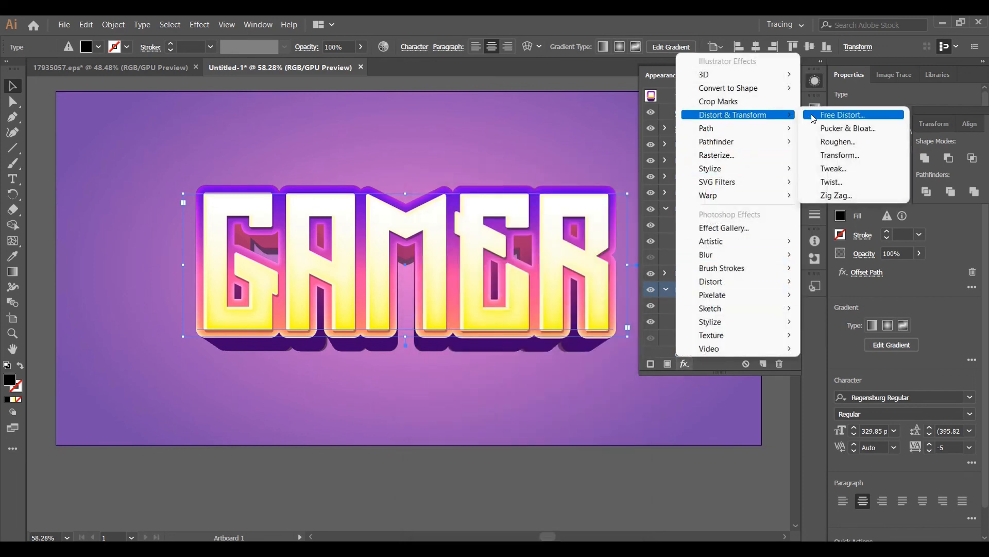
pyautogui.click(841, 156)
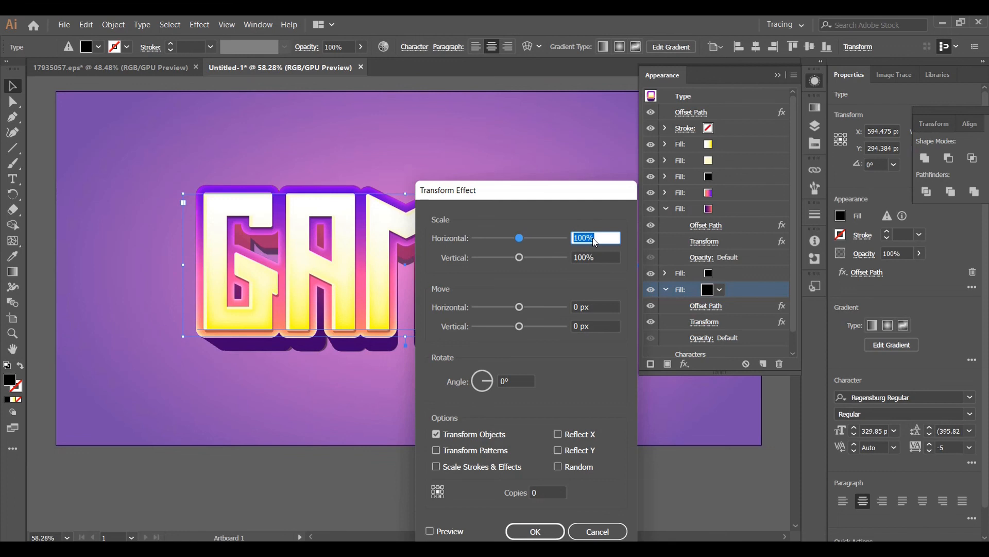
pyautogui.write('92')
pyautogui.press('Tab')
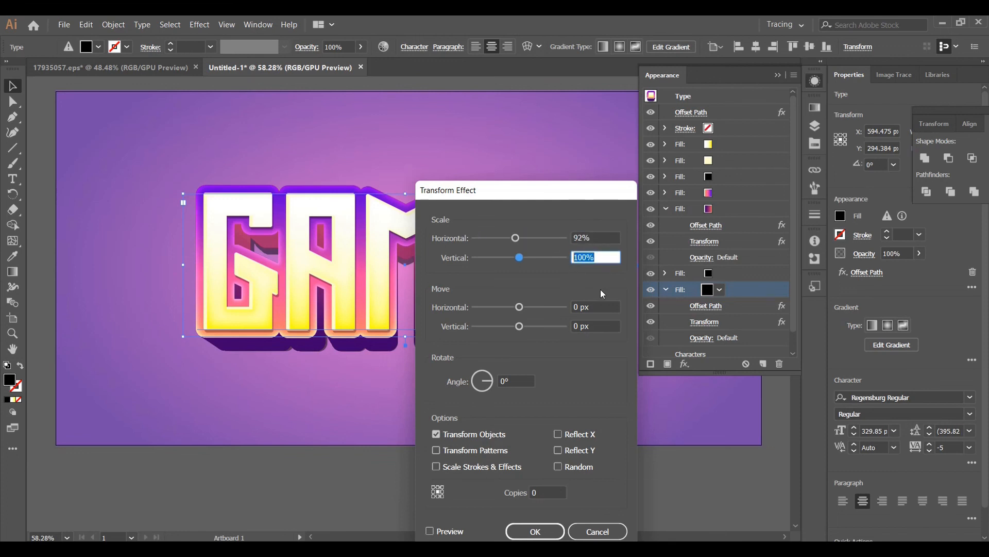
pyautogui.press('BackSpace')
pyautogui.write('94')
pyautogui.doubleClick(582, 323)
pyautogui.write('21')
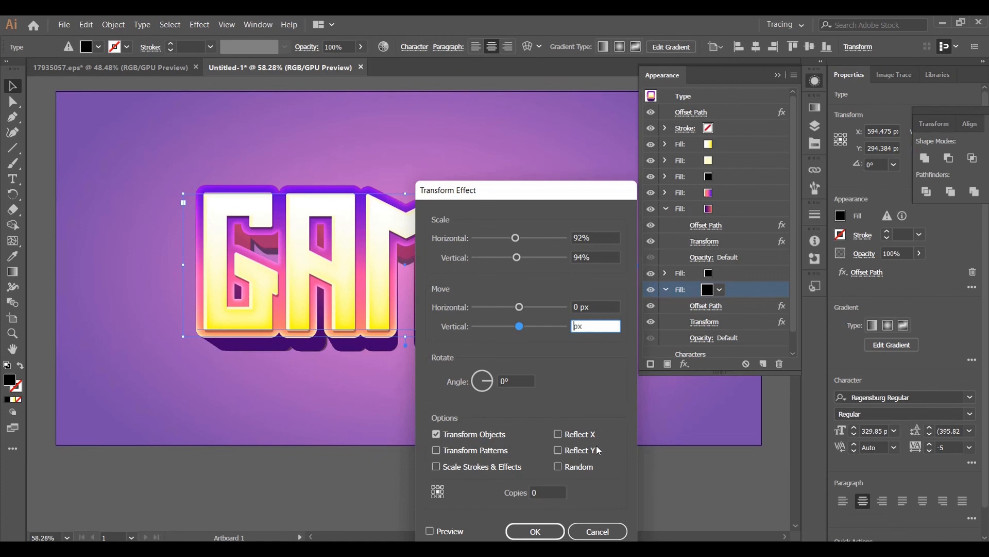
pyautogui.write('.9946')
pyautogui.click(430, 531)
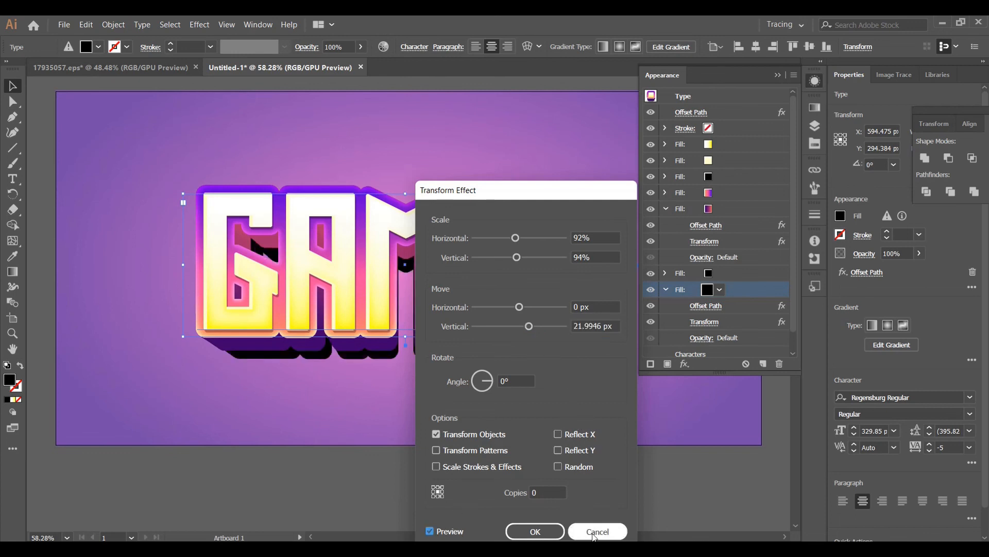
pyautogui.click(534, 531)
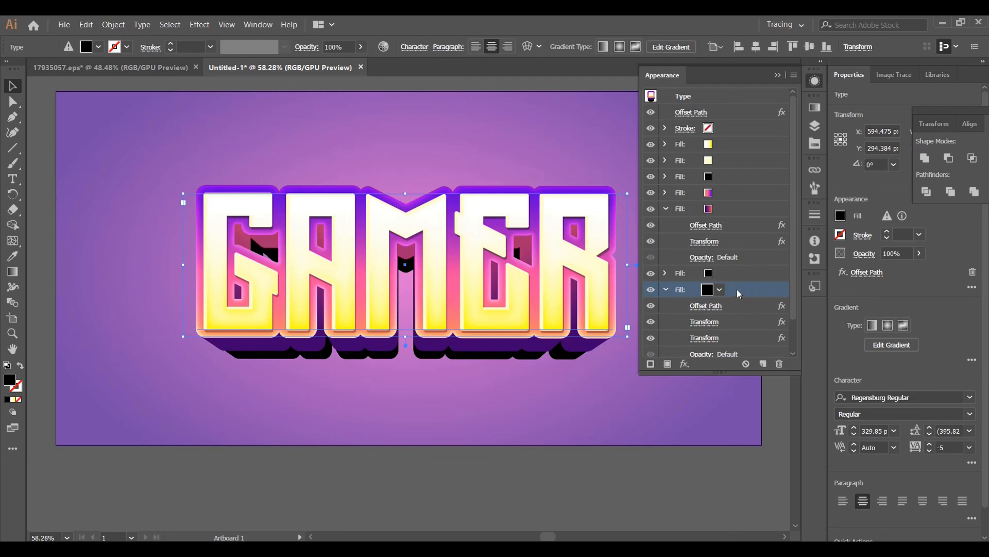
# Blend the bottom fill with Multiply at 50% opacity and collapse the expanded fill entries
pyautogui.click(298, 50)
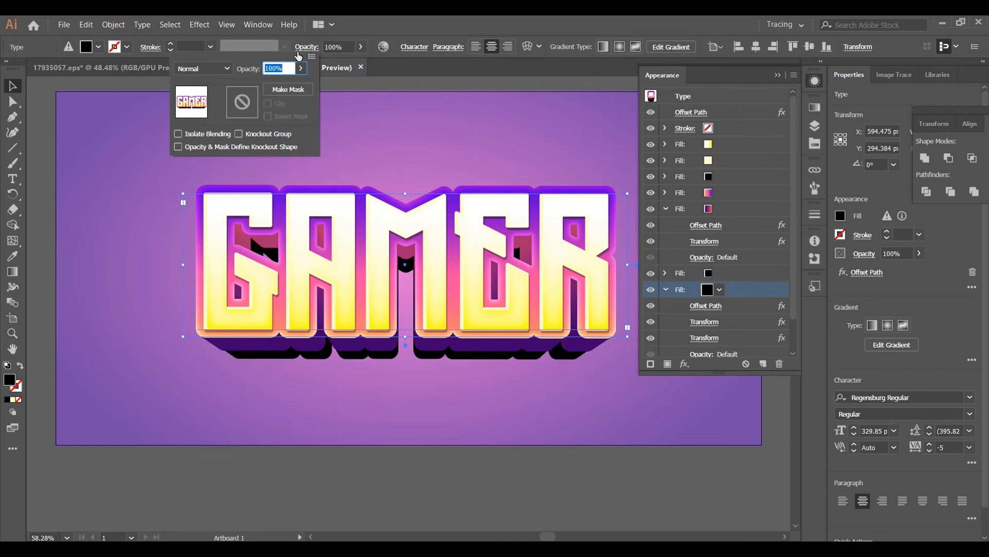
pyautogui.click(221, 68)
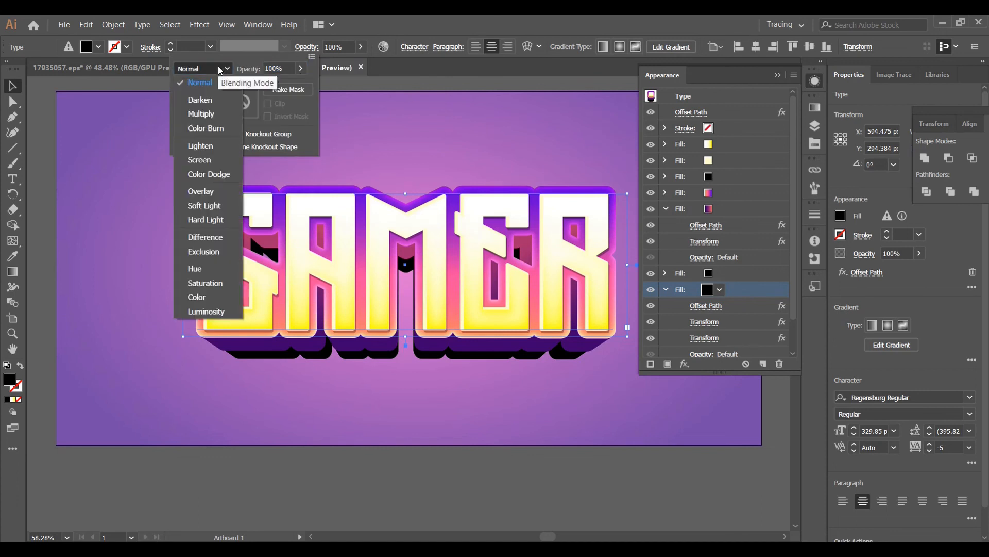
pyautogui.click(207, 118)
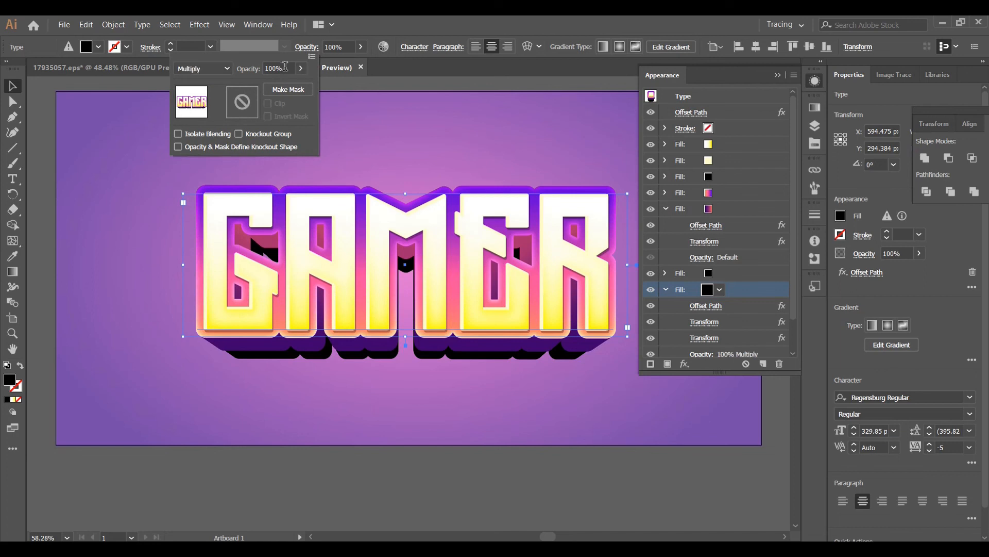
pyautogui.doubleClick(285, 67)
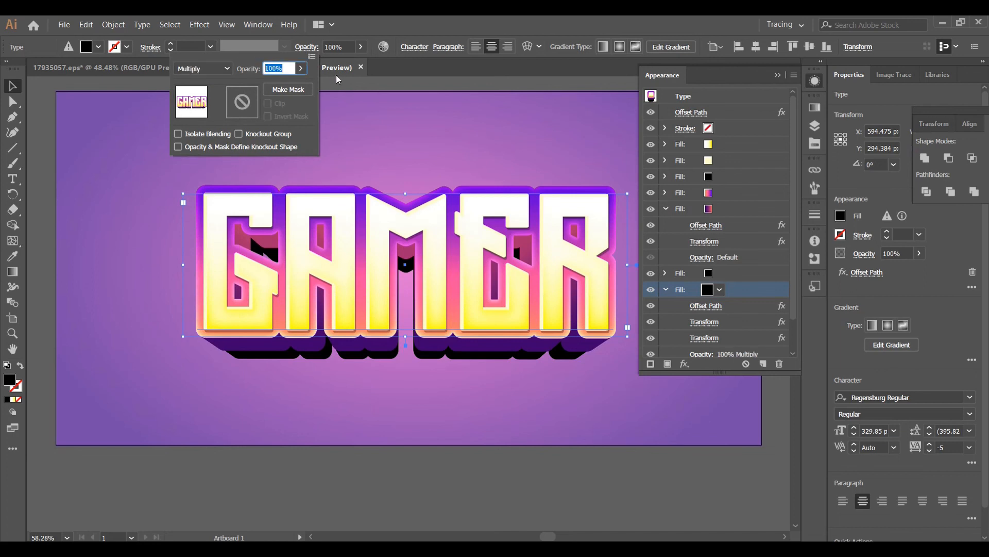
pyautogui.press('BackSpace')
pyautogui.write('50')
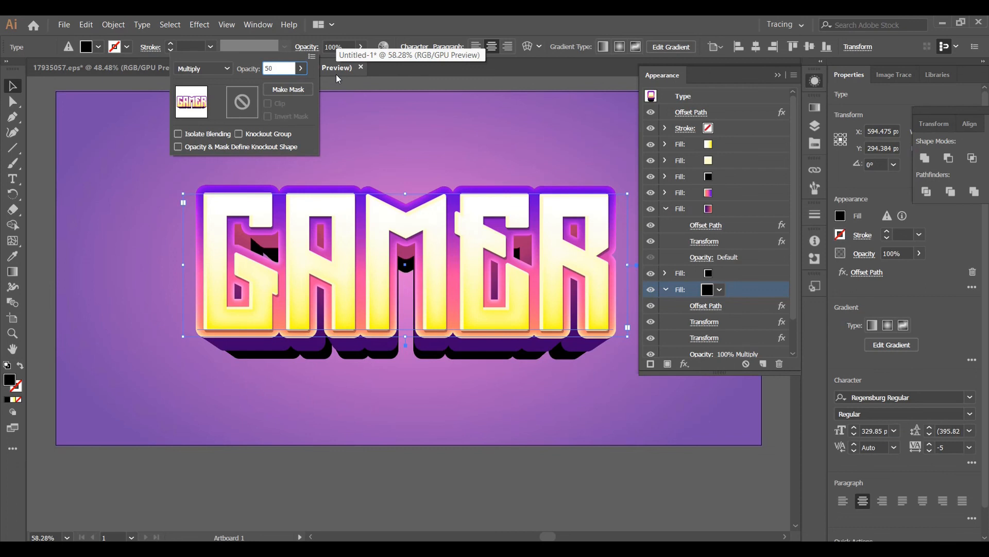
pyautogui.press('Return')
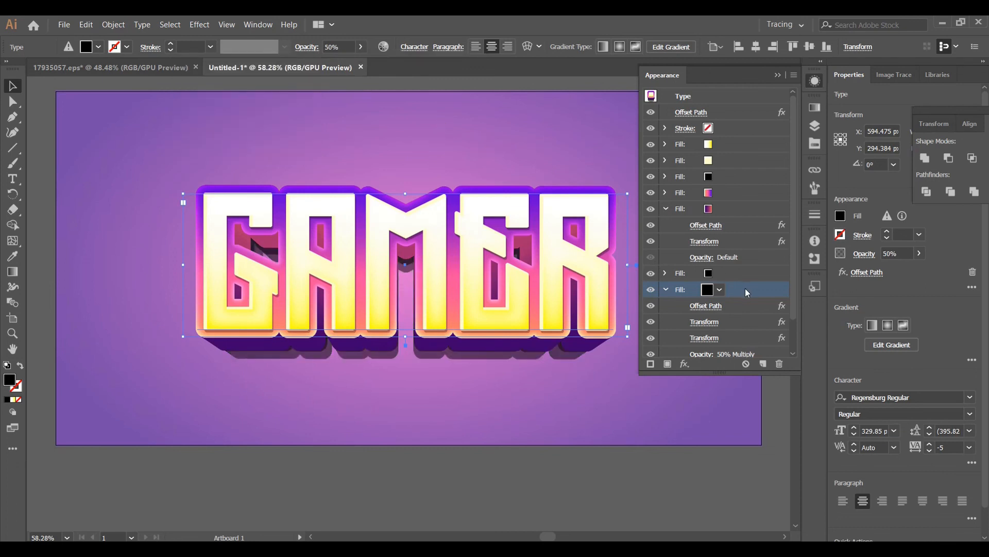
pyautogui.click(666, 289)
pyautogui.click(665, 208)
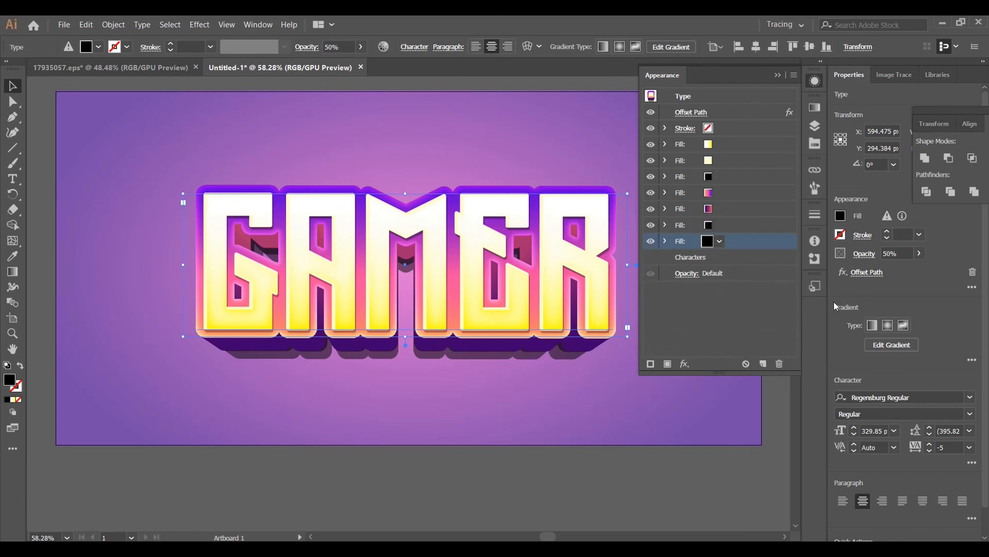
# Hide the appearance settings and examine the complete GAMER text effect on the artboard
pyautogui.click(778, 75)
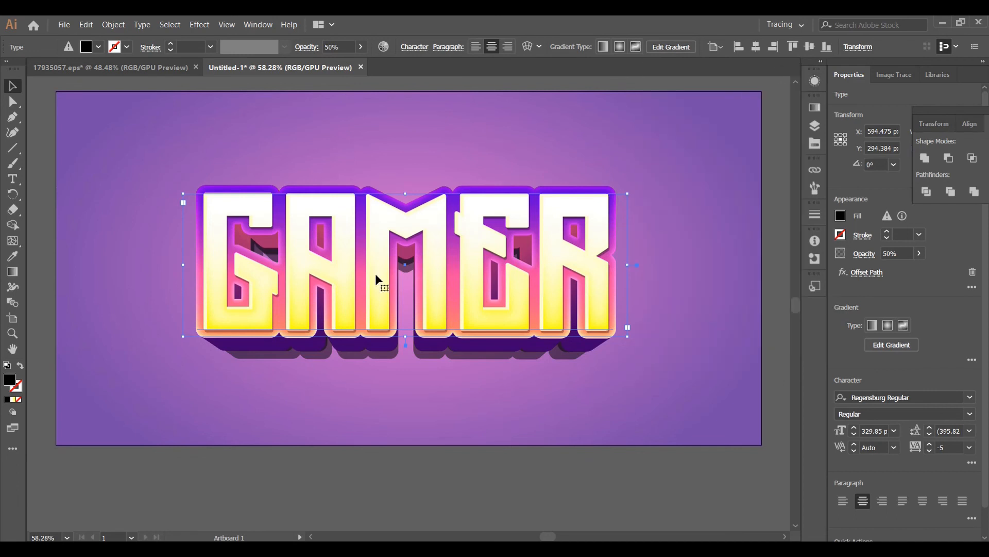
pyautogui.click(20, 338)
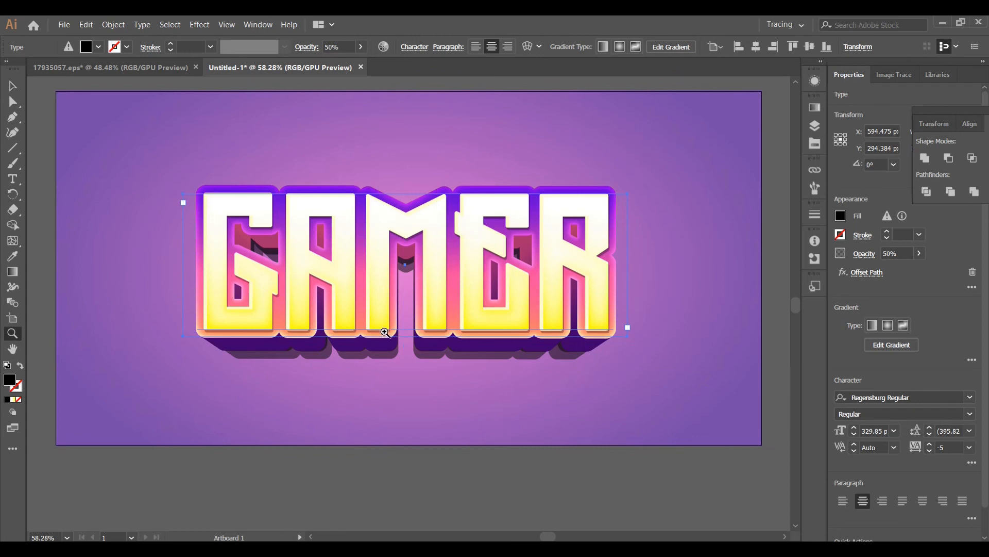
pyautogui.moveTo(385, 353); pyautogui.dragTo(531, 346)
pyautogui.moveTo(440, 289); pyautogui.dragTo(411, 283)
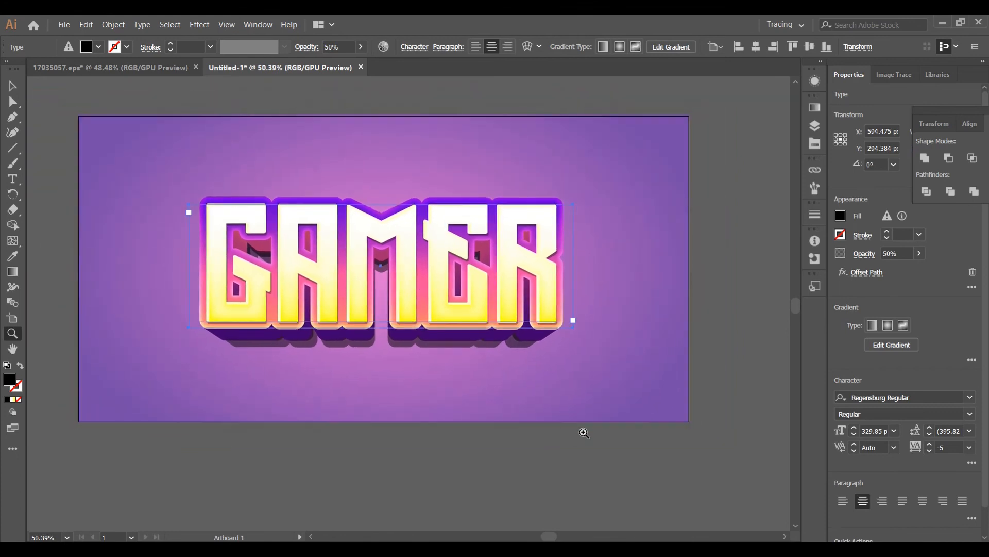